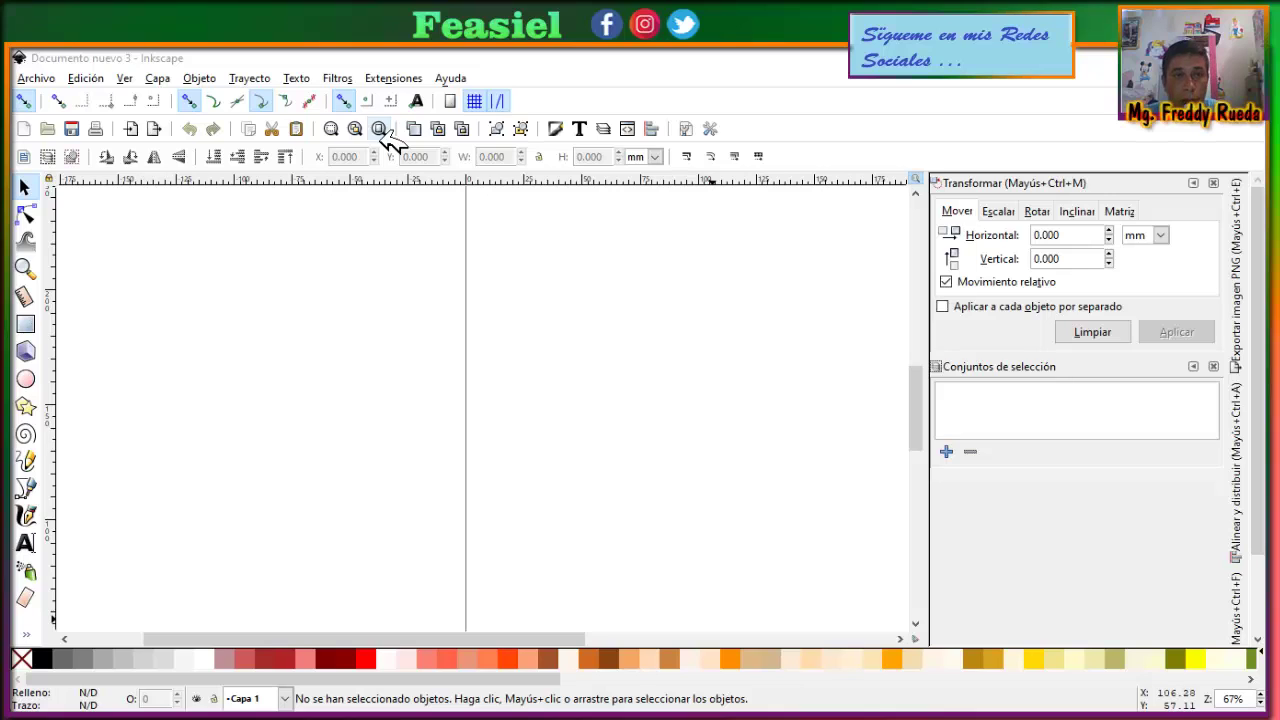
Step: Zoom the view so the whole blank page fits in the window
left_click(381, 130)
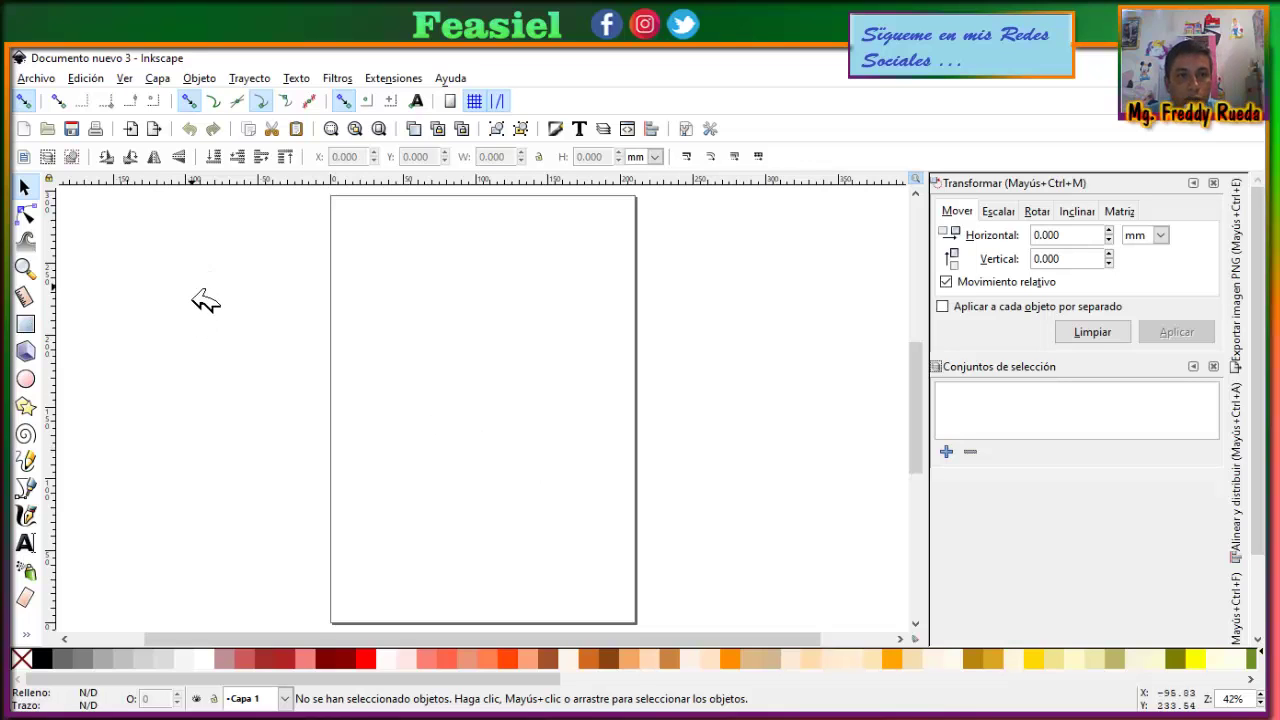
Step: Turn on the page grid and bring Document Properties into view near the centre
left_click(127, 80)
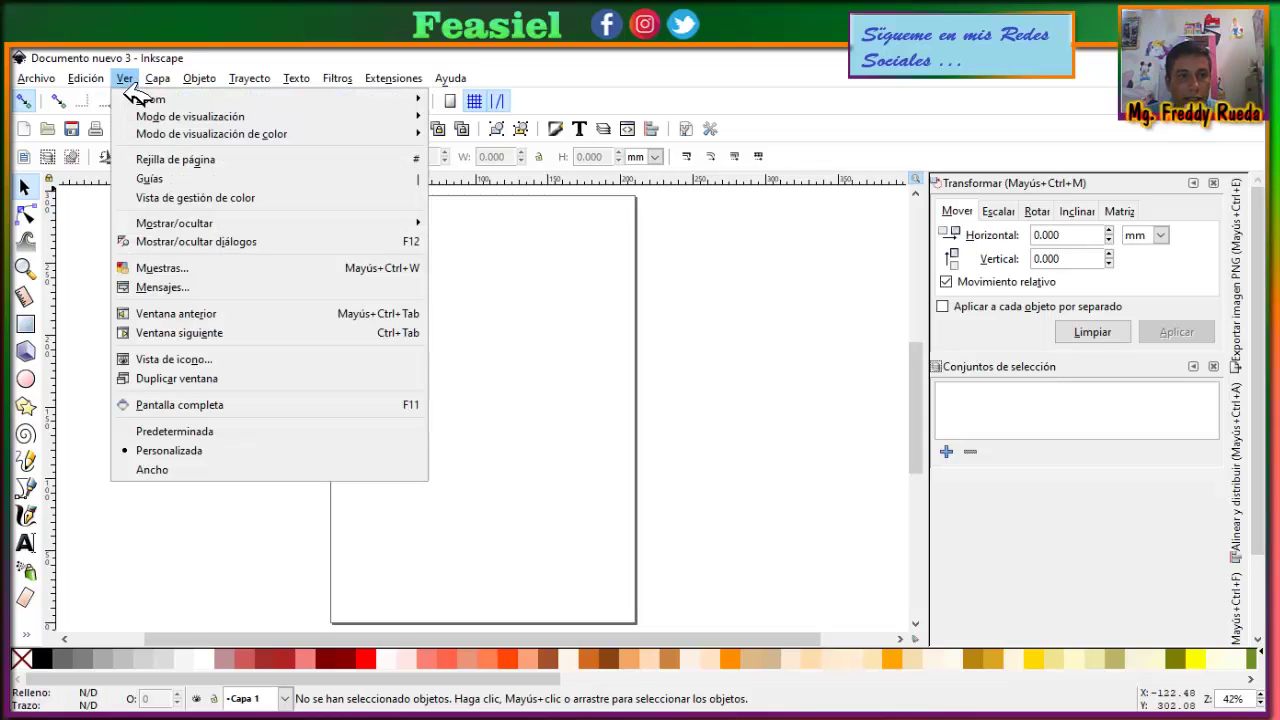
left_click(166, 160)
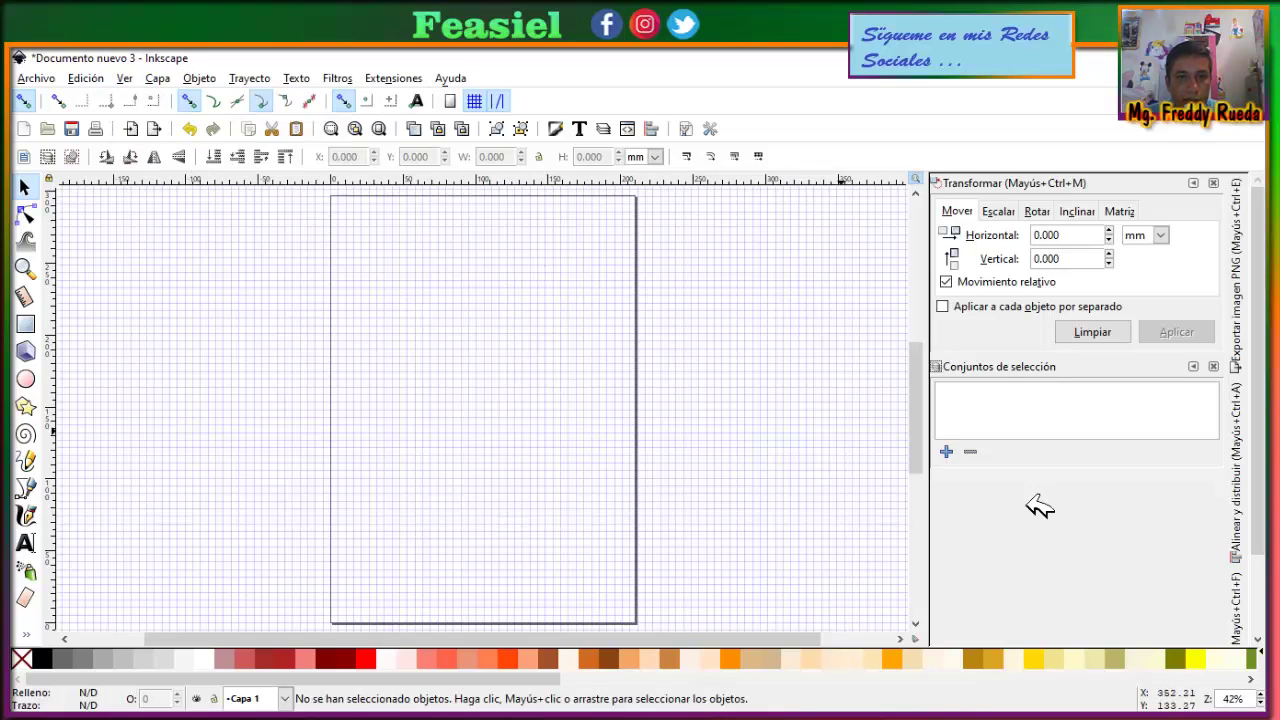
left_click(690, 130)
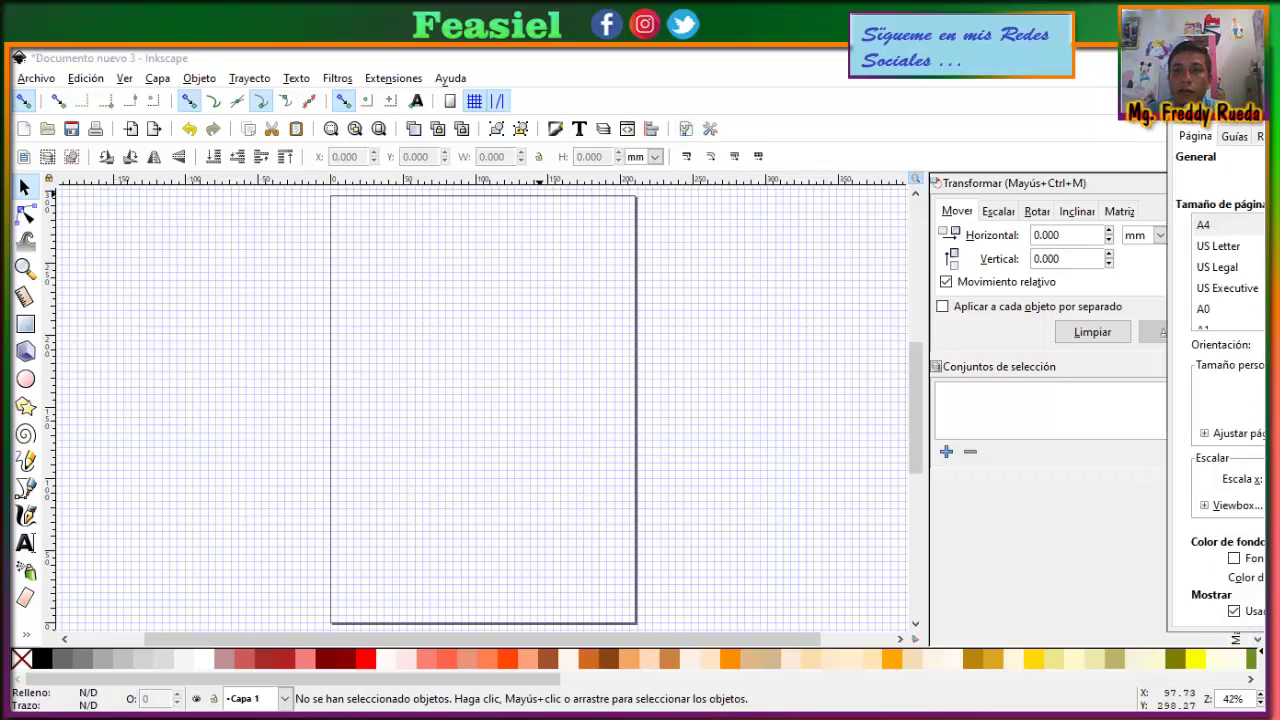
left_click_drag(1237, 92, 410, 72)
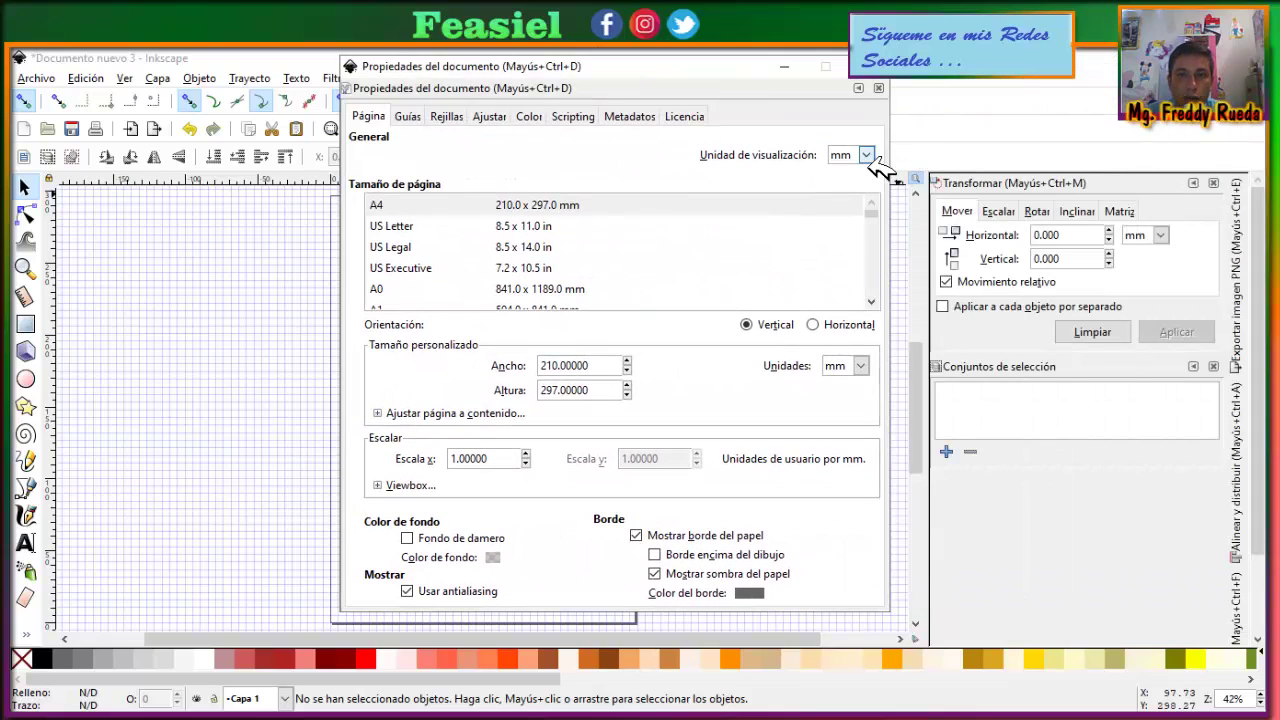
Step: Switch the page to landscape orientation, 297 × 210 mm, keeping mm as the display unit
left_click(866, 155)
left_click(850, 157)
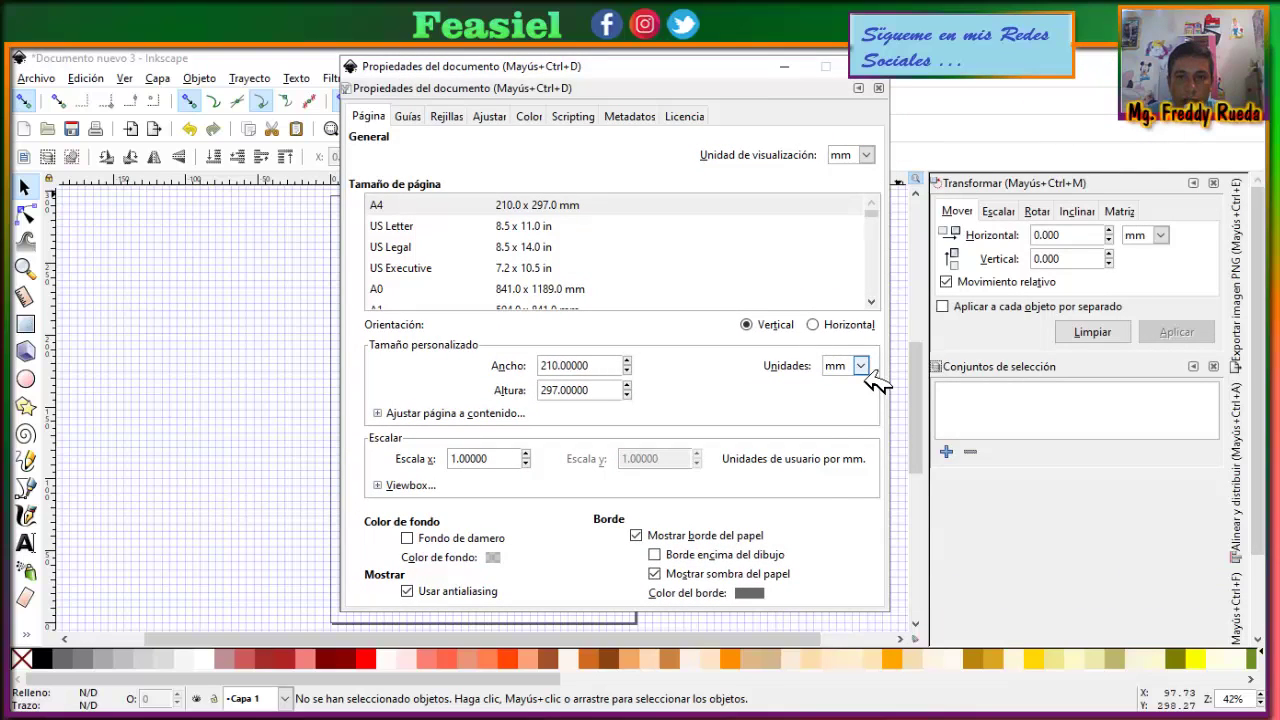
left_click(865, 375)
left_click(865, 375)
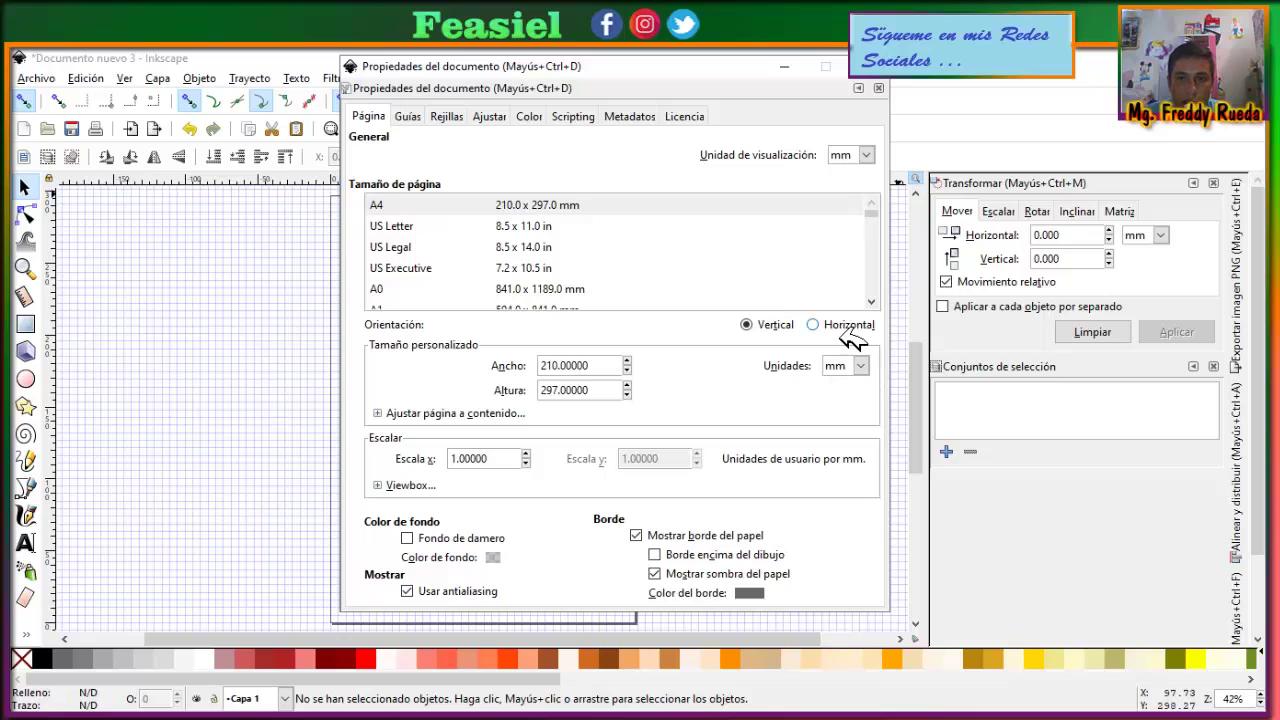
left_click(843, 328)
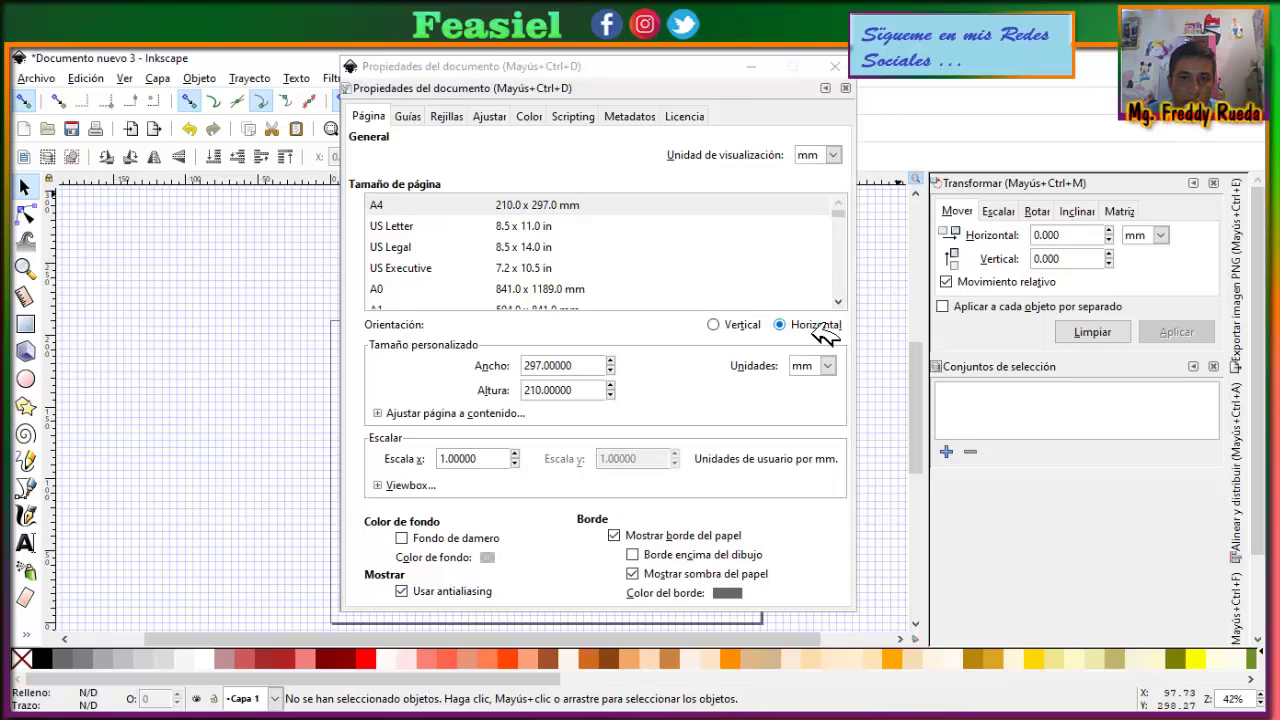
left_click(460, 120)
Step: Give the page grid mm units with 3 mm spacing in X and Y, then close the dialog
left_click(831, 307)
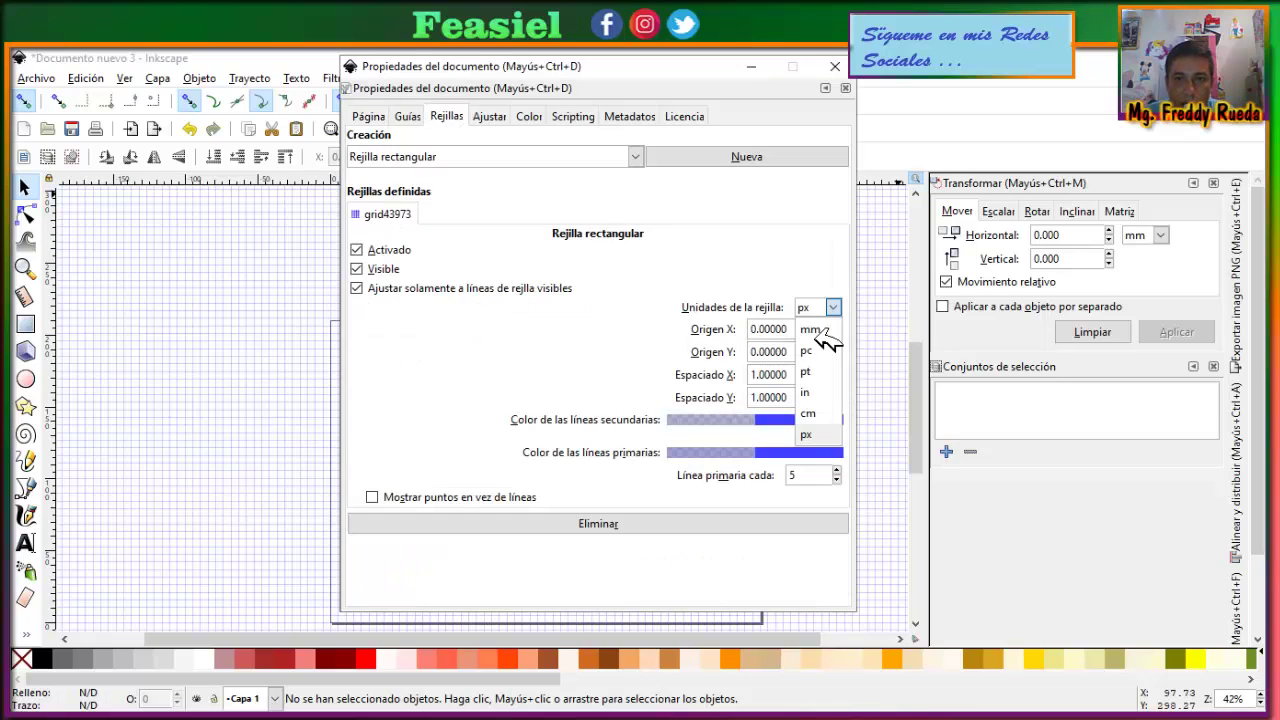
left_click(815, 330)
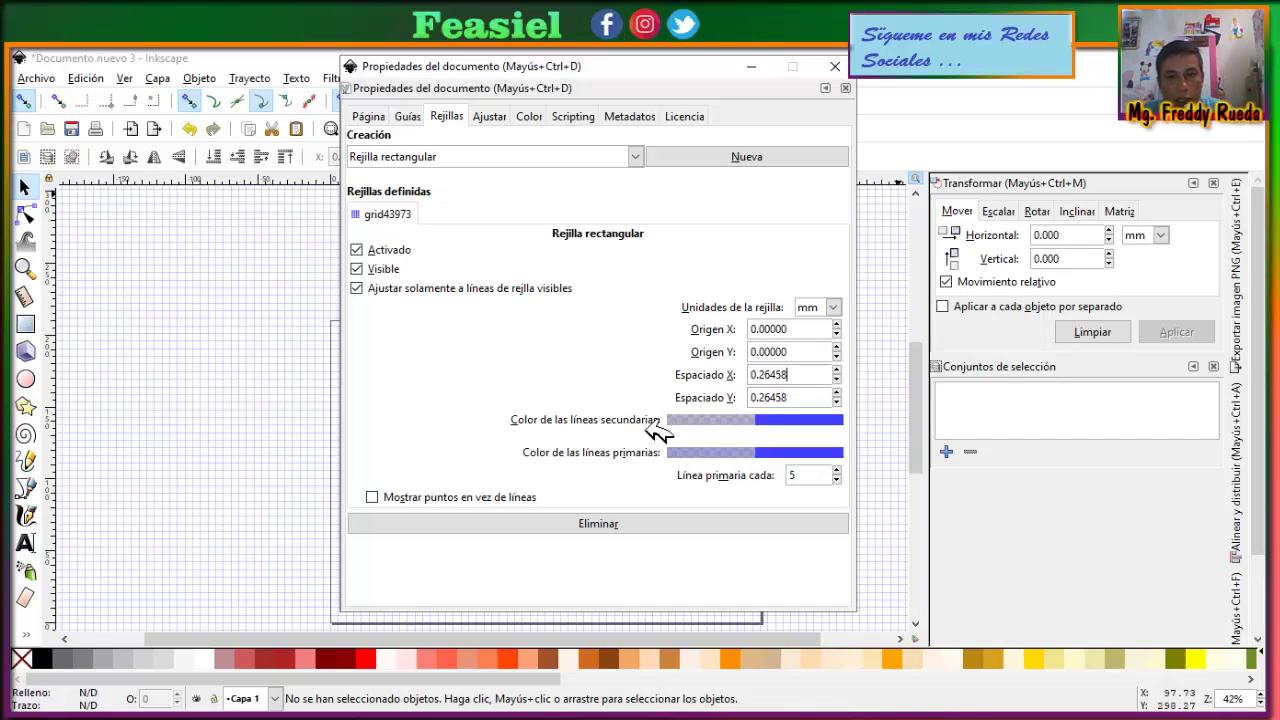
left_click(830, 378)
type("3")
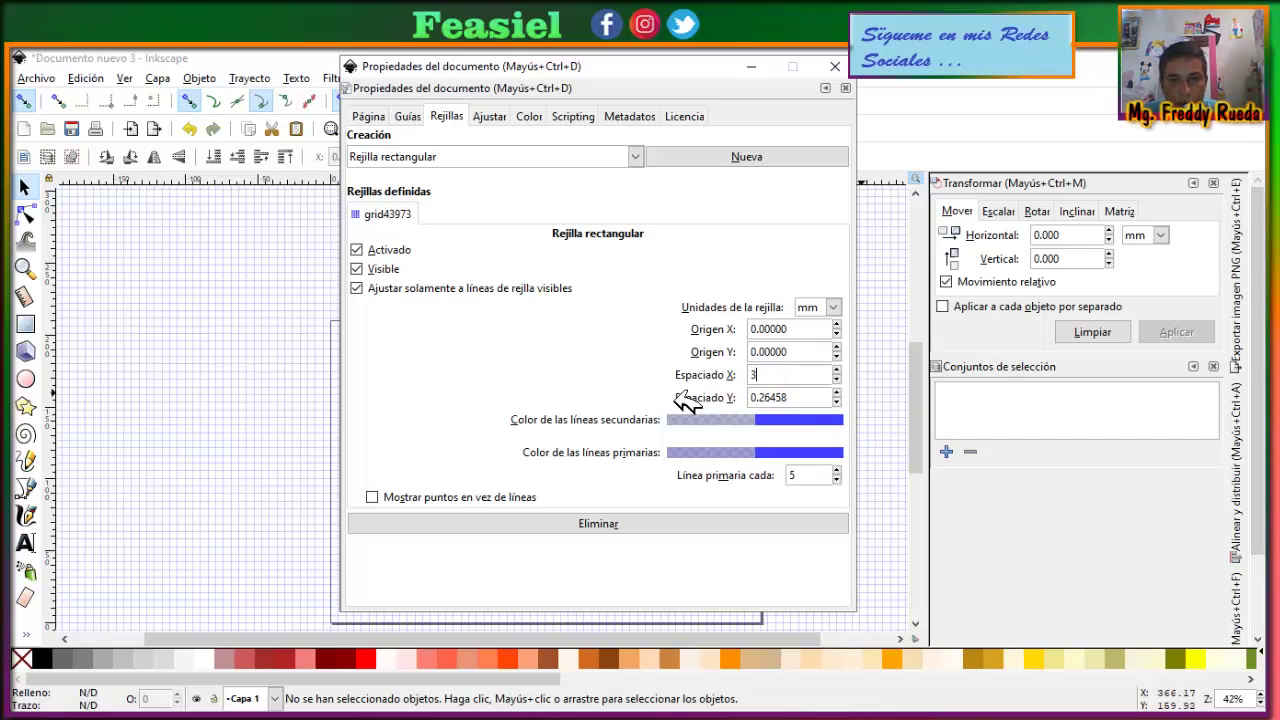
key("Tab")
type("3")
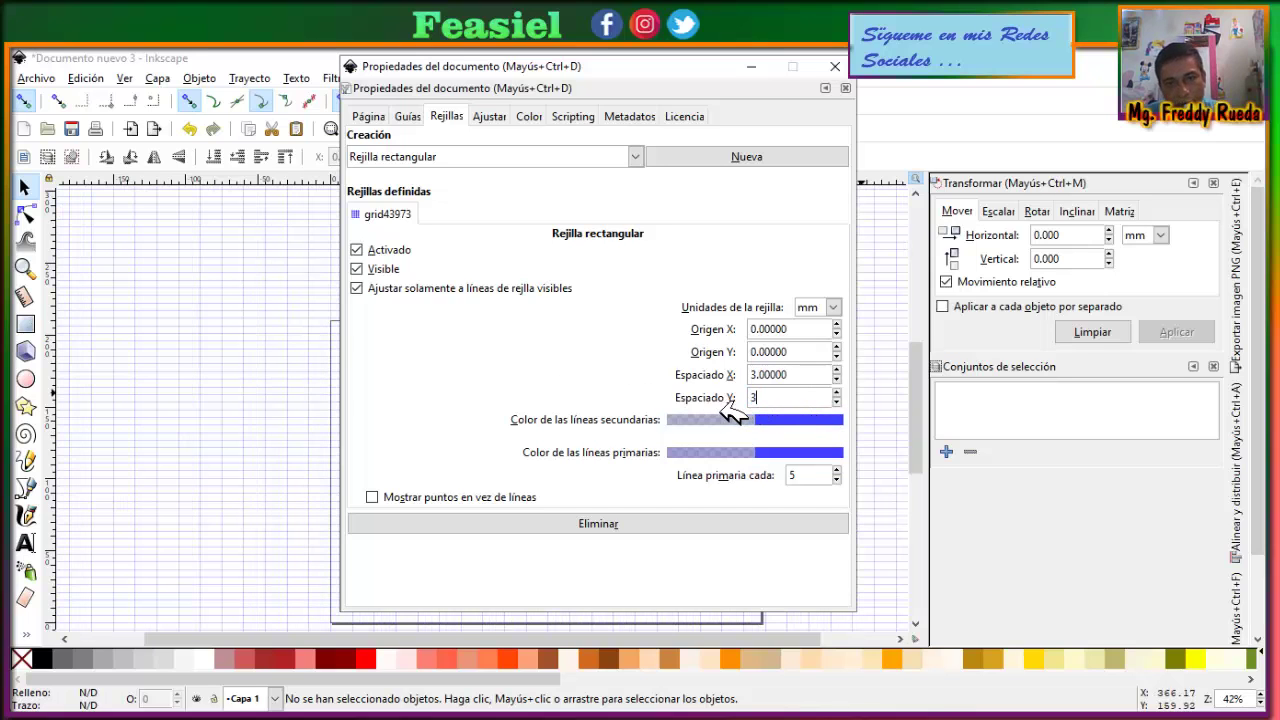
key("Tab")
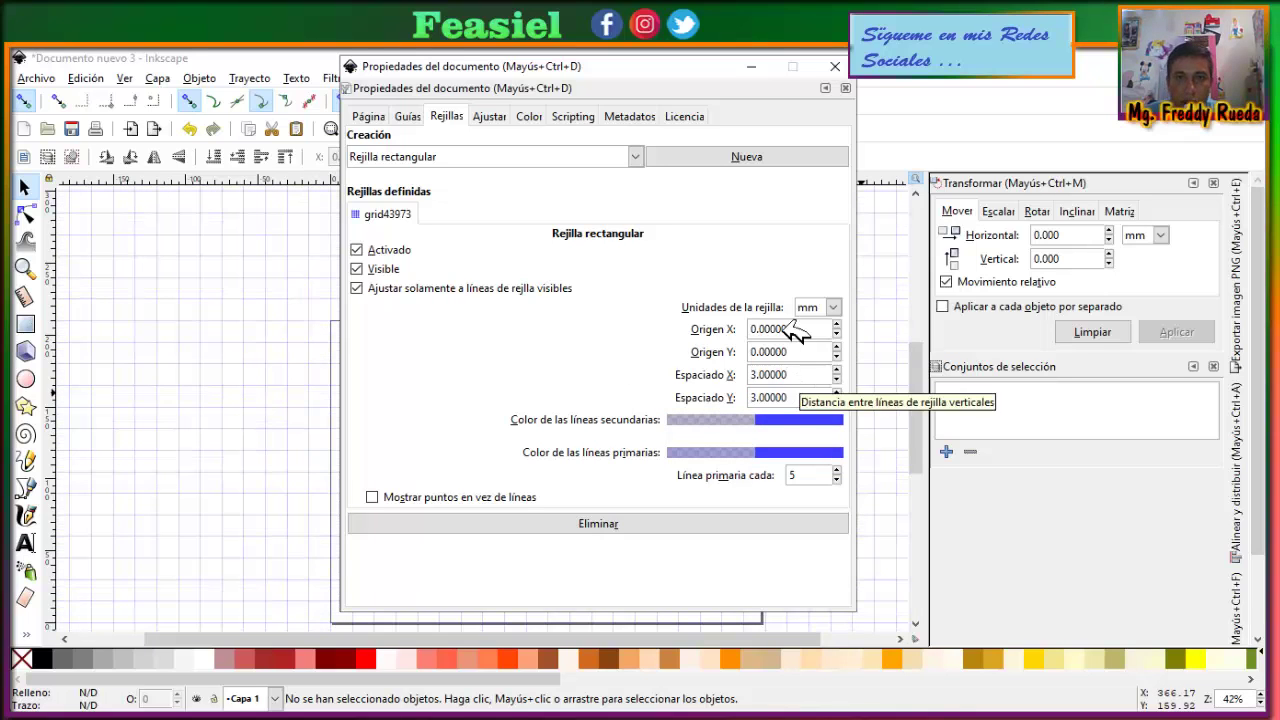
left_click(834, 66)
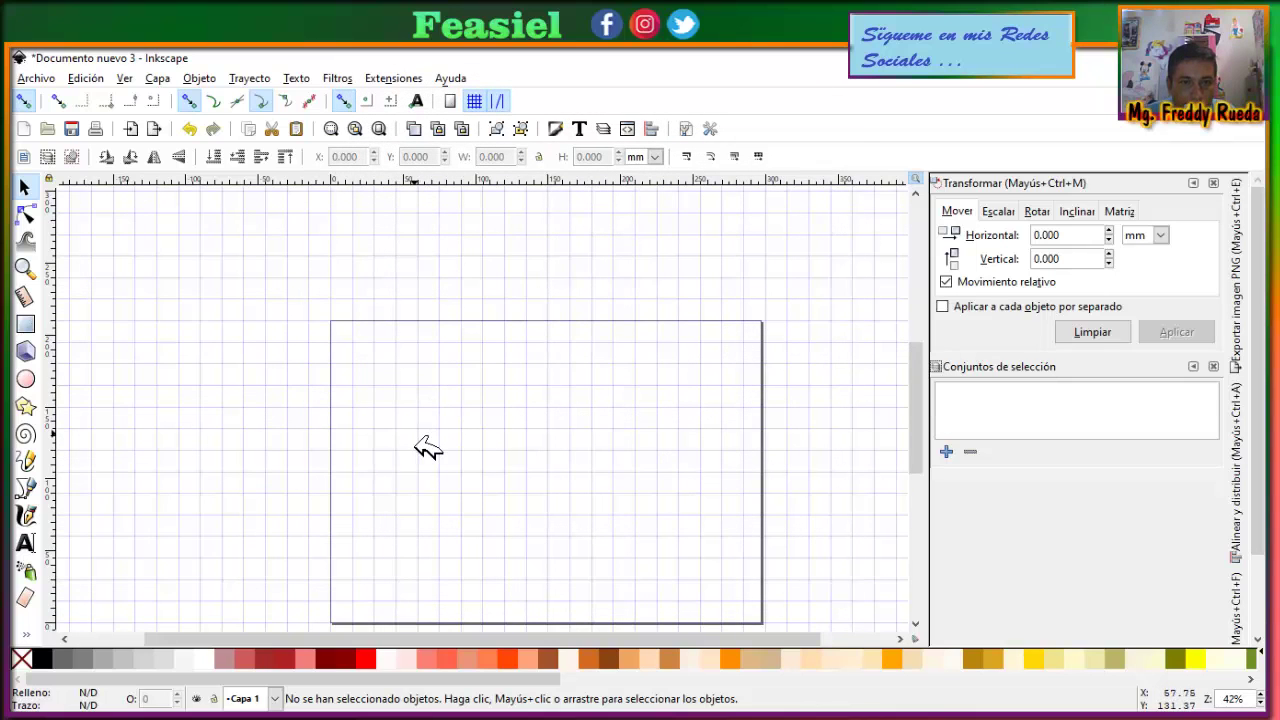
Step: Scroll the canvas slightly and switch to the Bezier pen tool
scroll(420, 440, "down", 1)
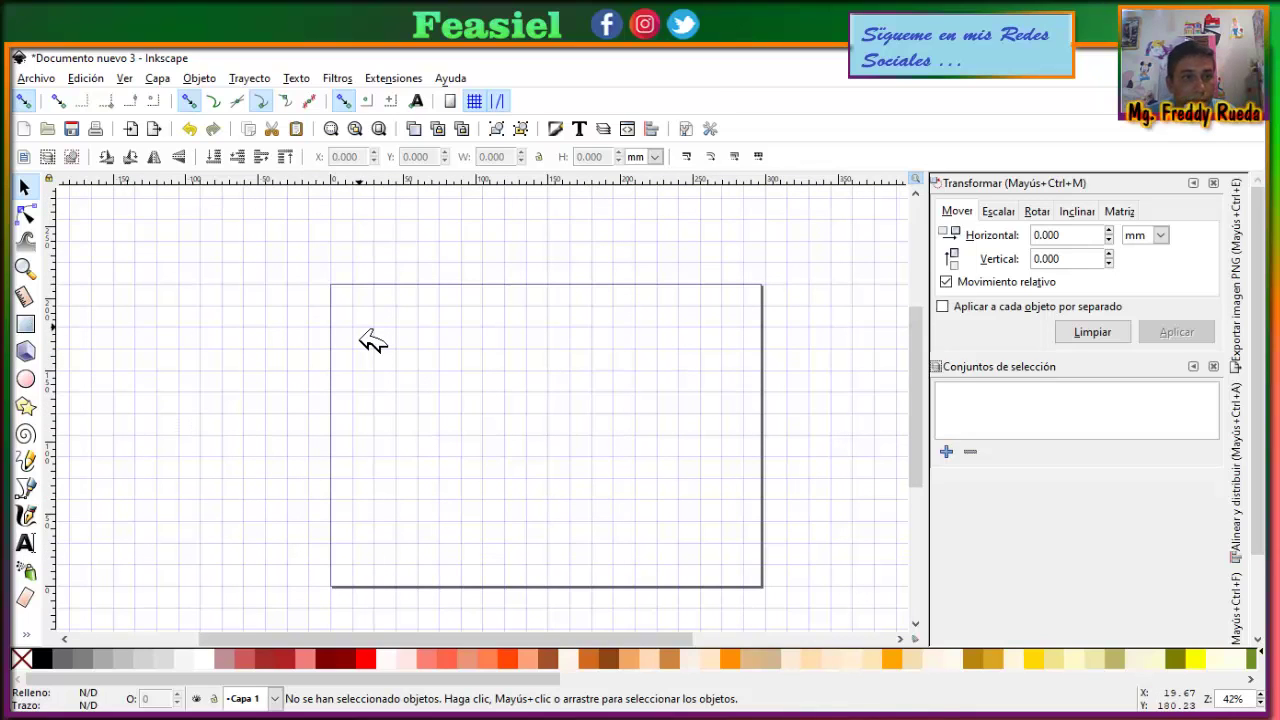
left_click(26, 487)
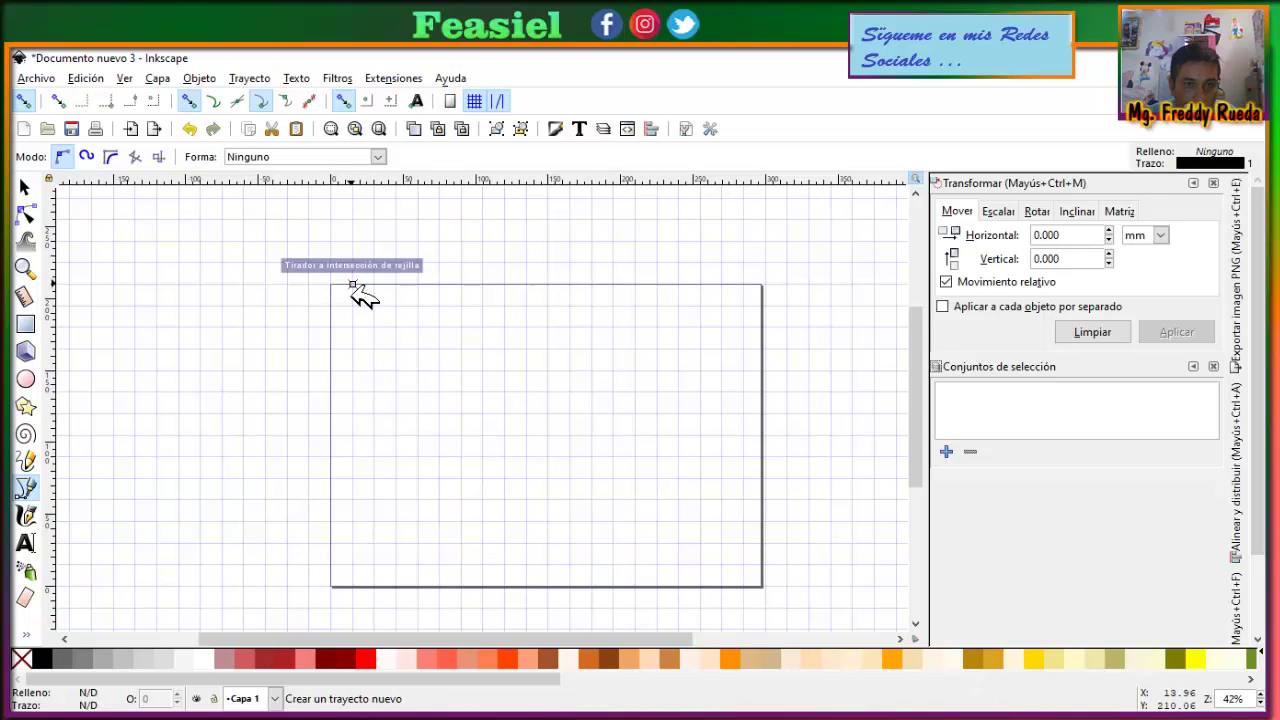
Step: Draw a 2-node vertical line from the page top to bottom at the left grid point
left_click(353, 286)
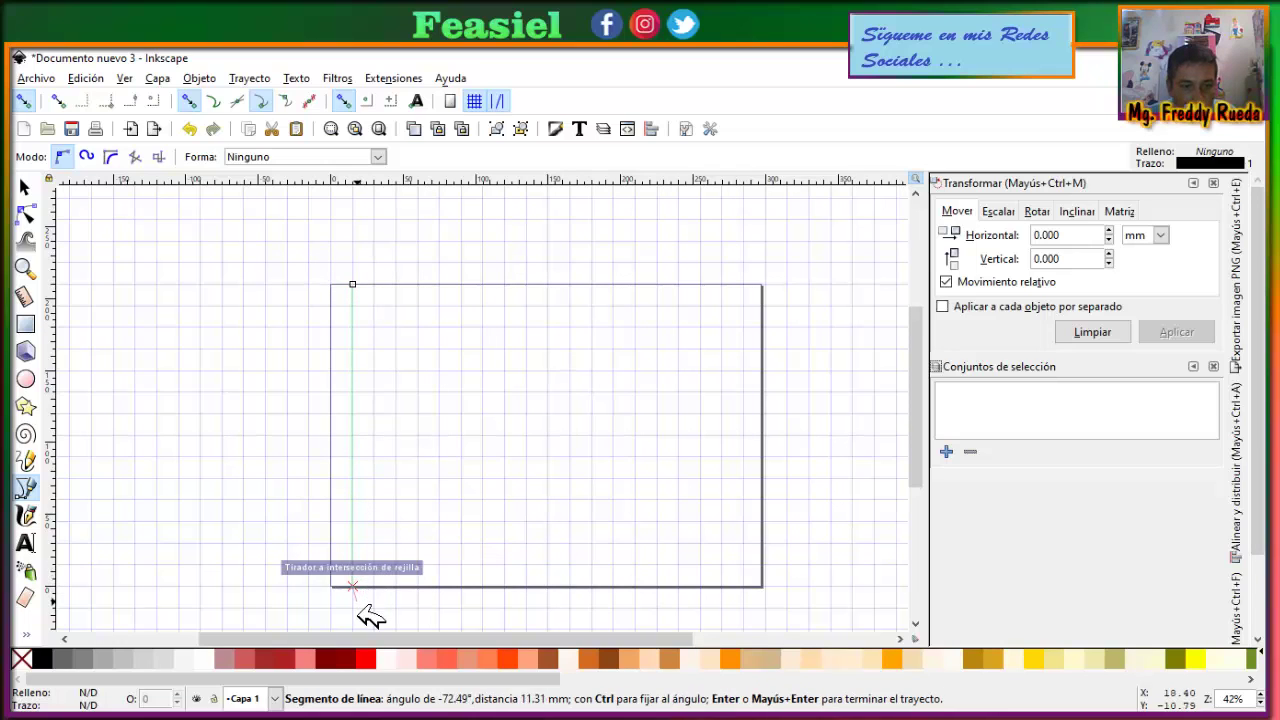
key("Escape")
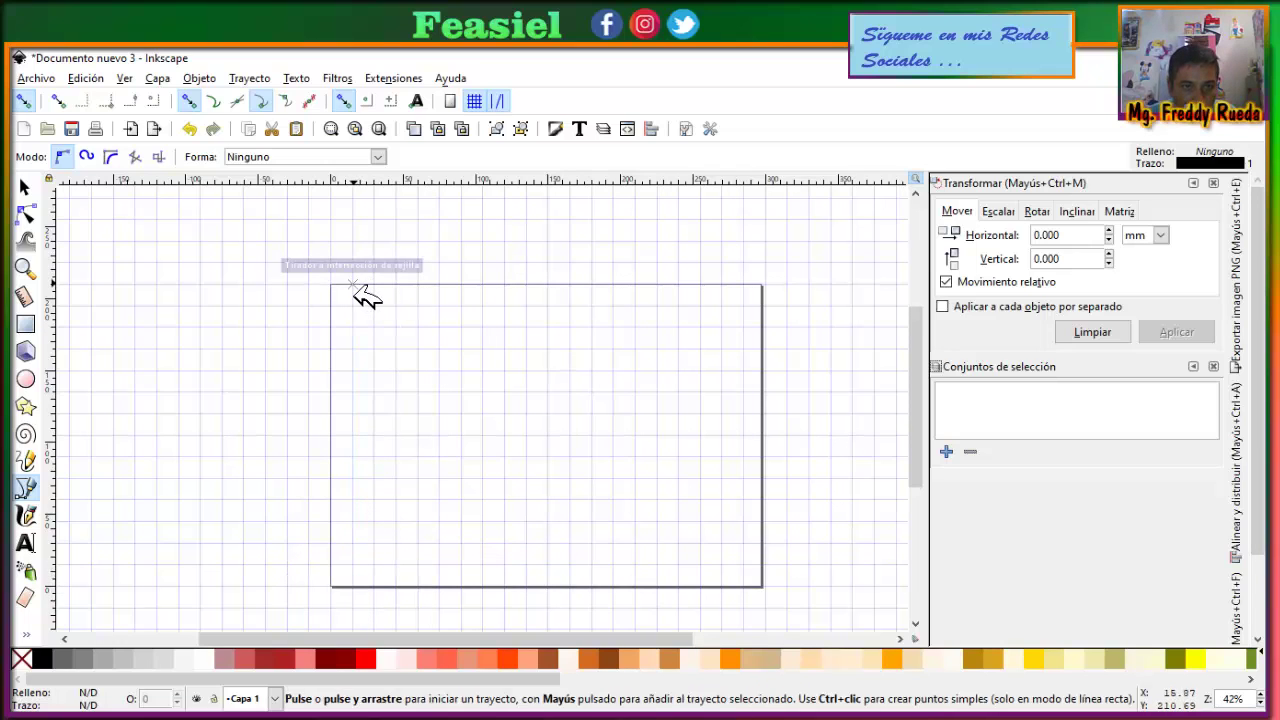
left_click(353, 285)
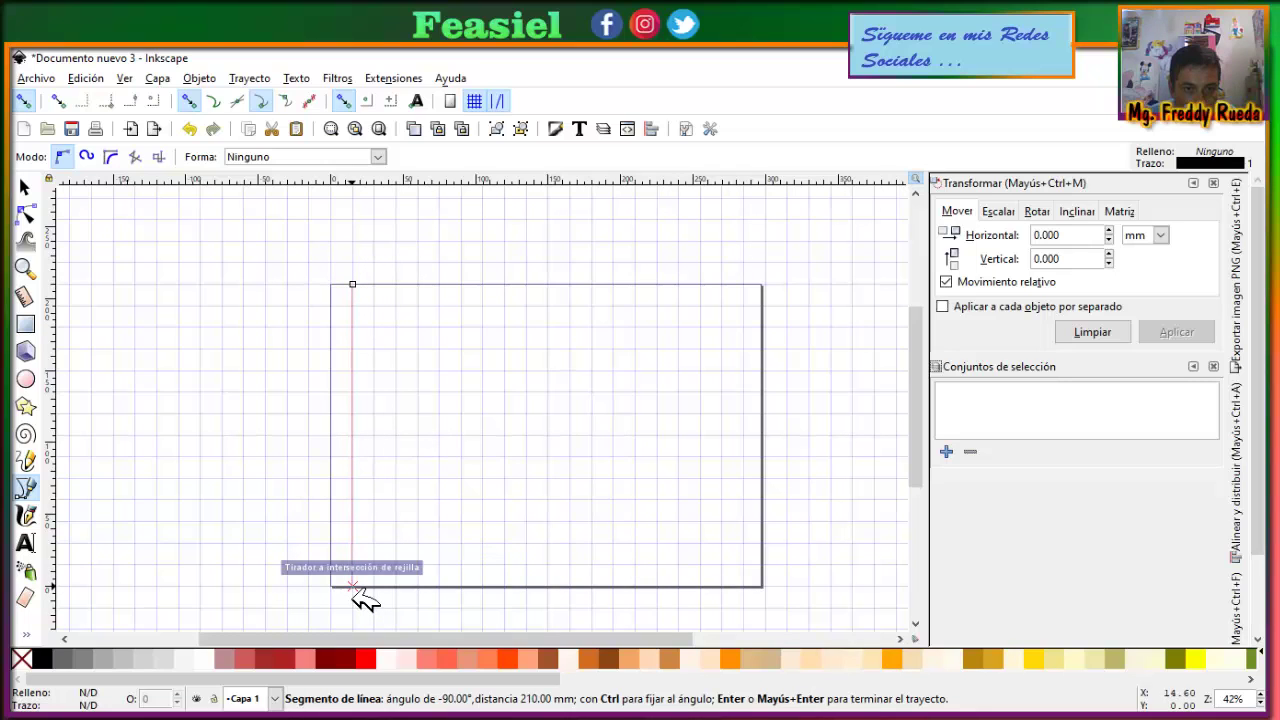
left_click(352, 586)
key("Return")
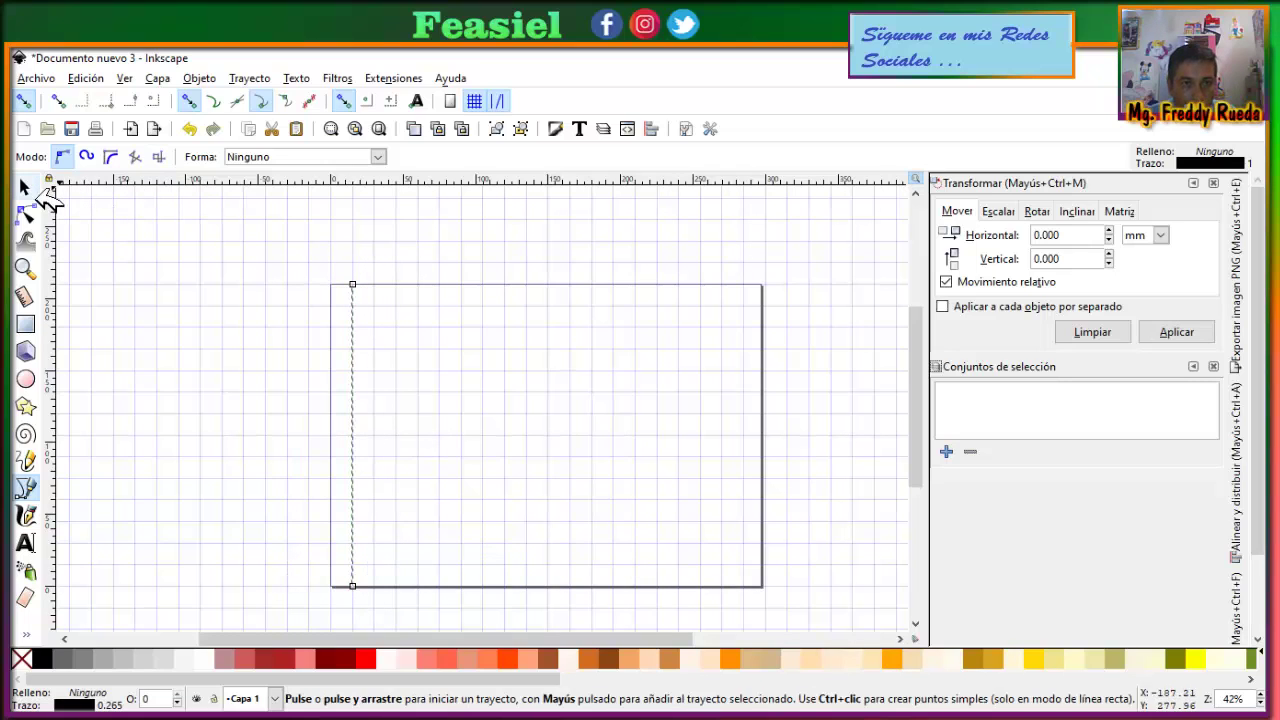
left_click(24, 187)
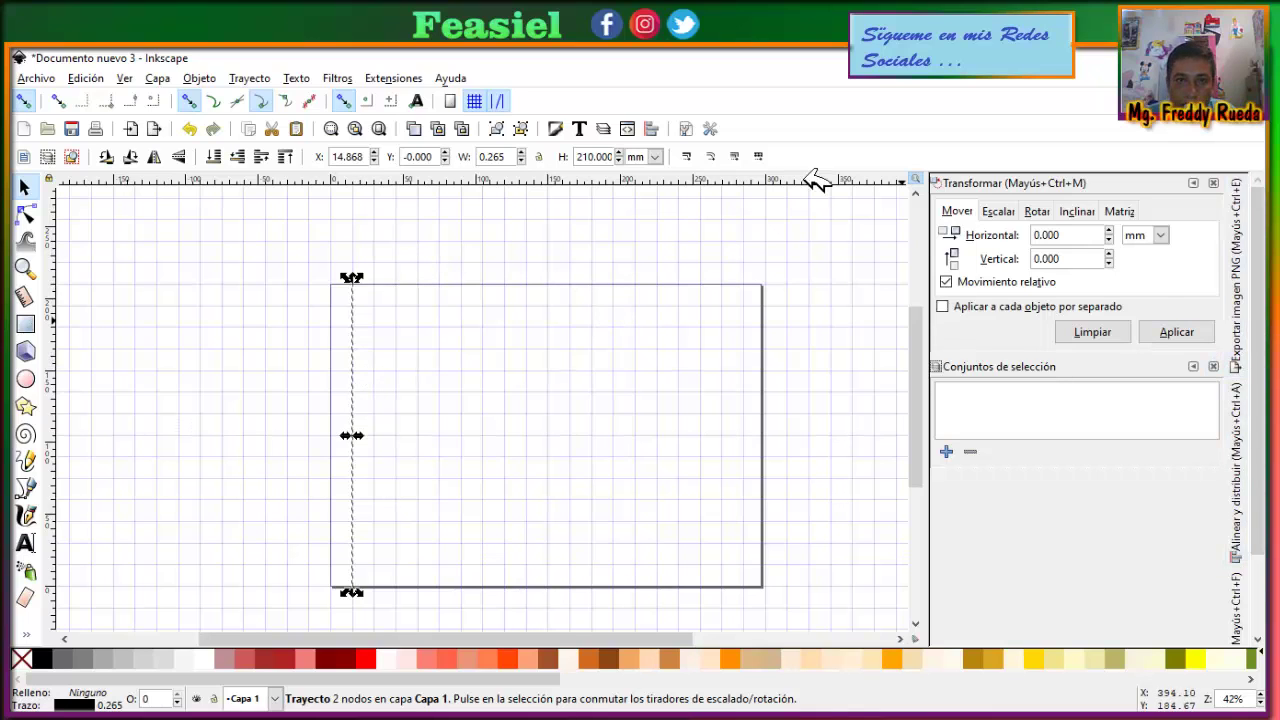
Step: Give the vertical line a red (#FF0000) stroke 0.765 mm wide
left_click(1240, 357)
key("ctrl+shift+f")
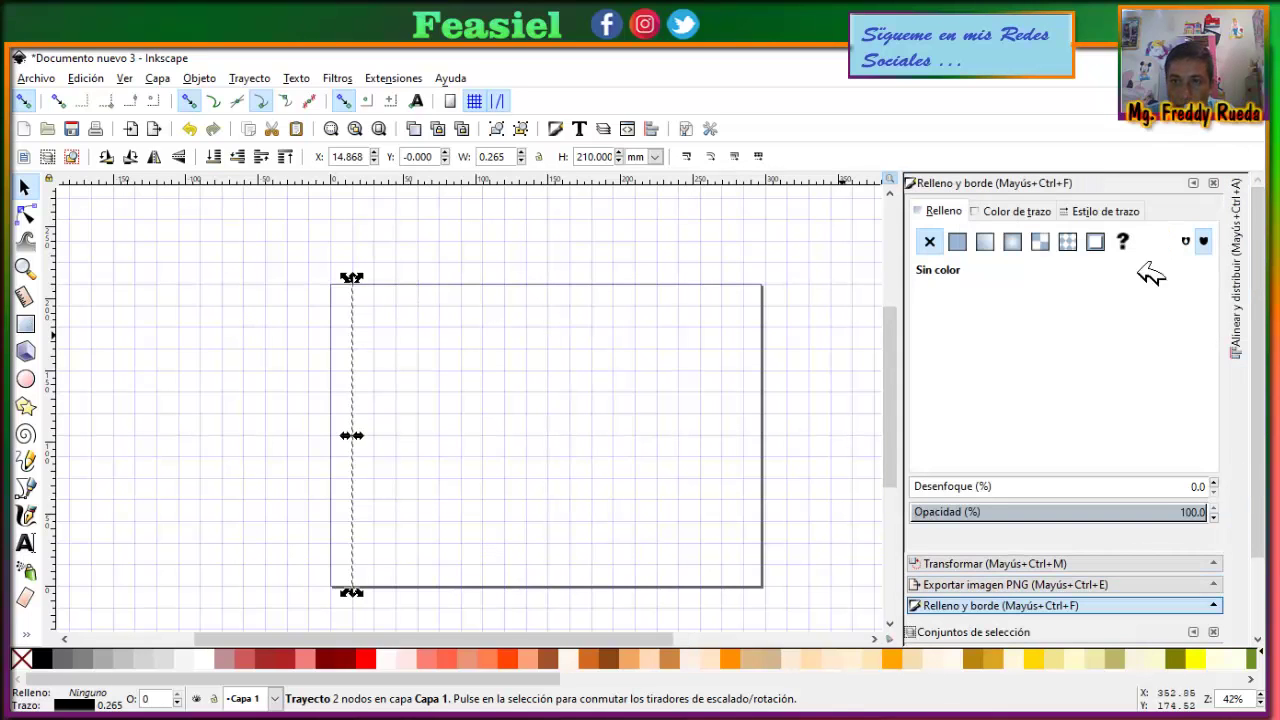
left_click(1017, 212)
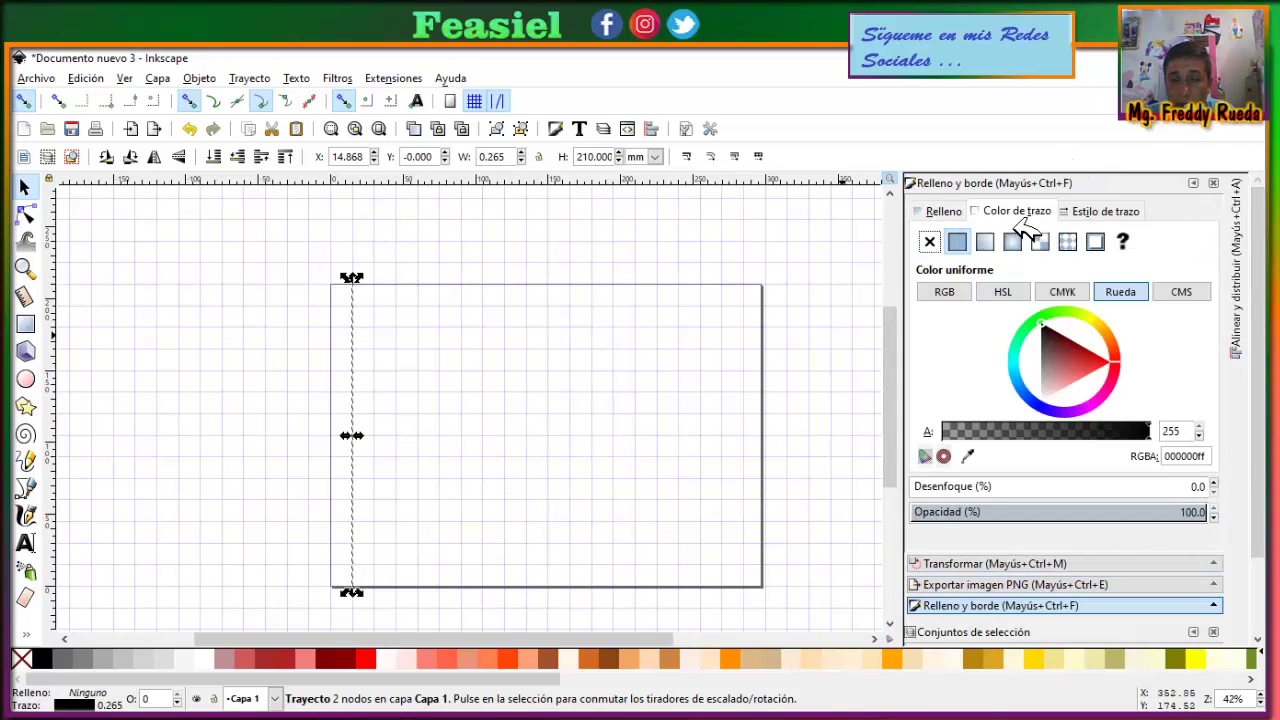
left_click(1110, 212)
type("0.765")
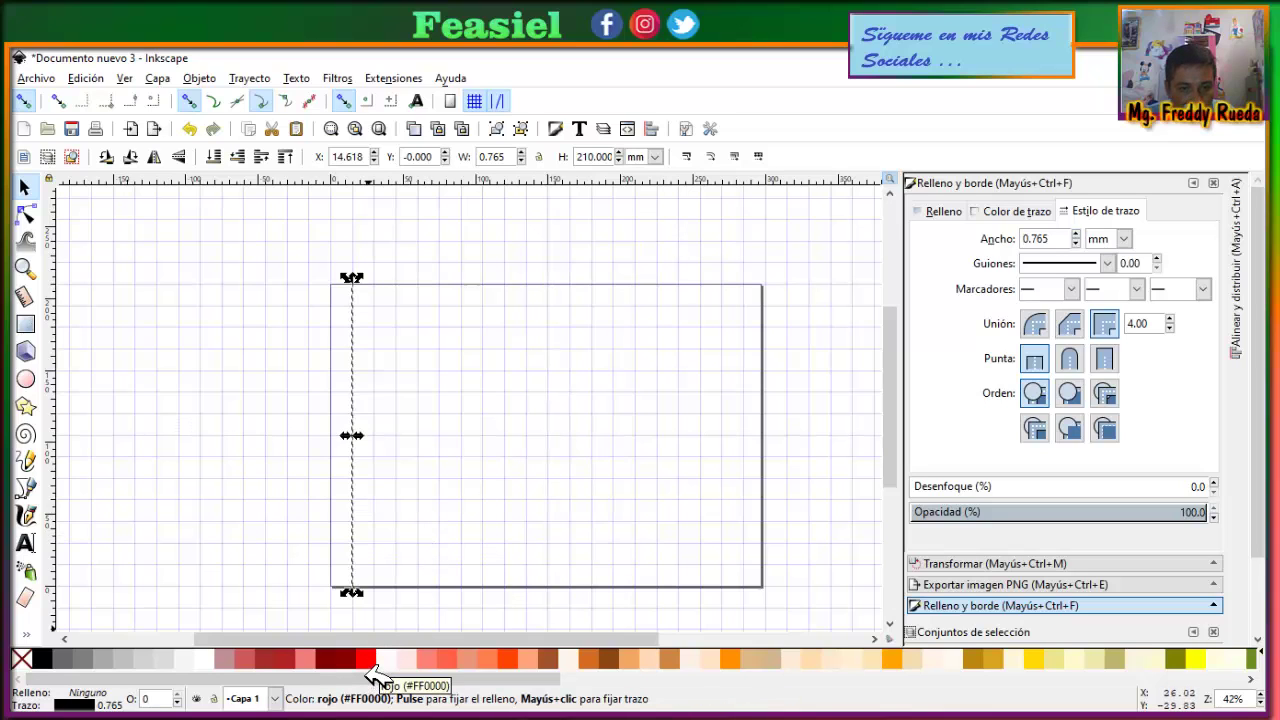
left_click(367, 666, "shift")
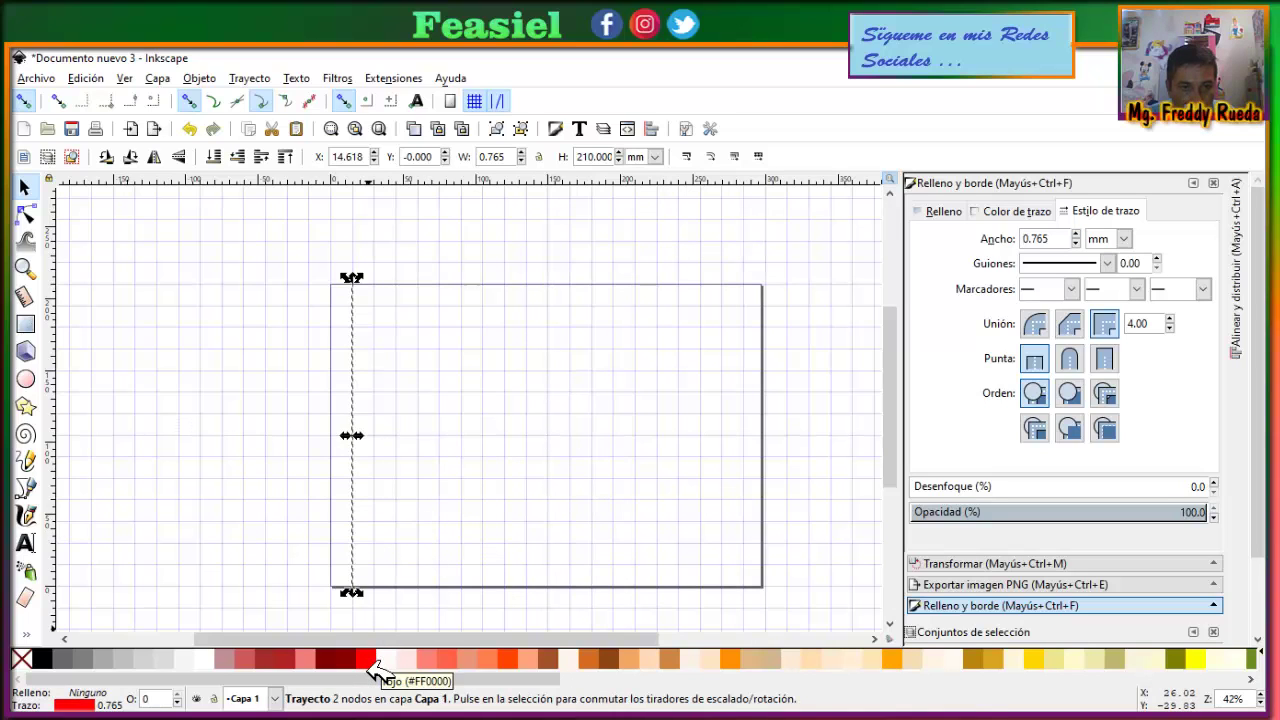
left_click(171, 305)
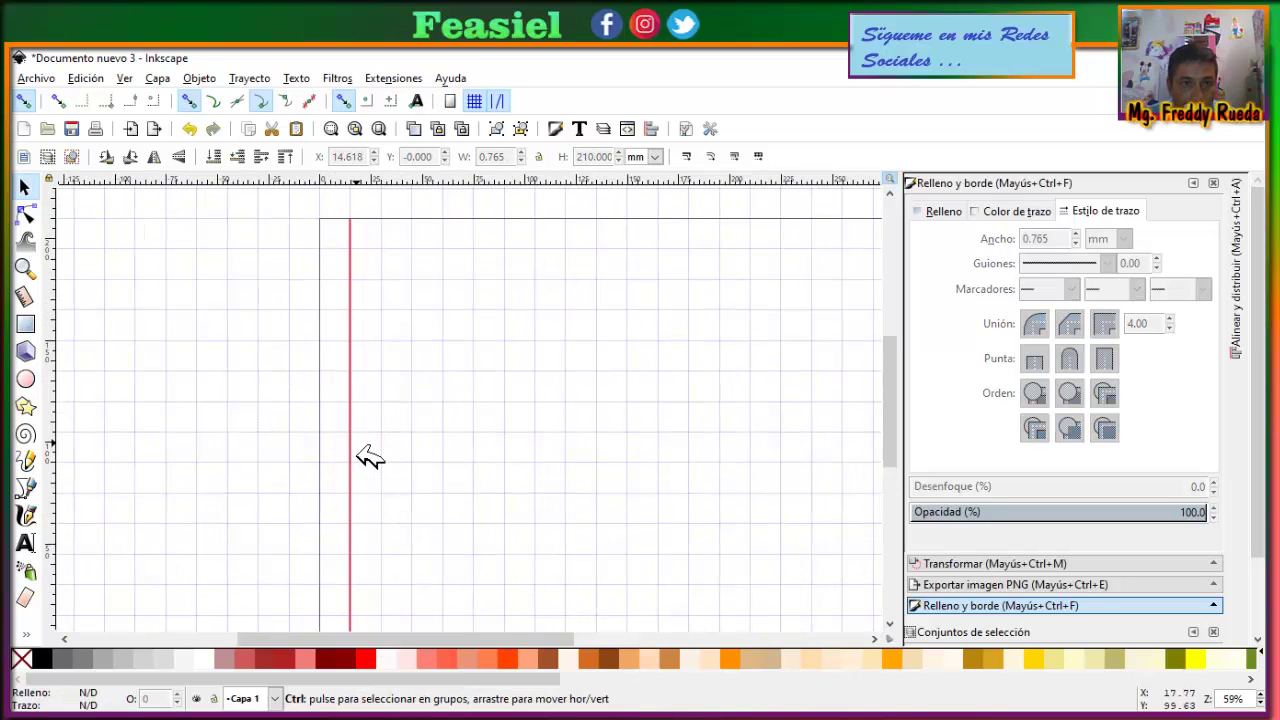
key("ctrl")
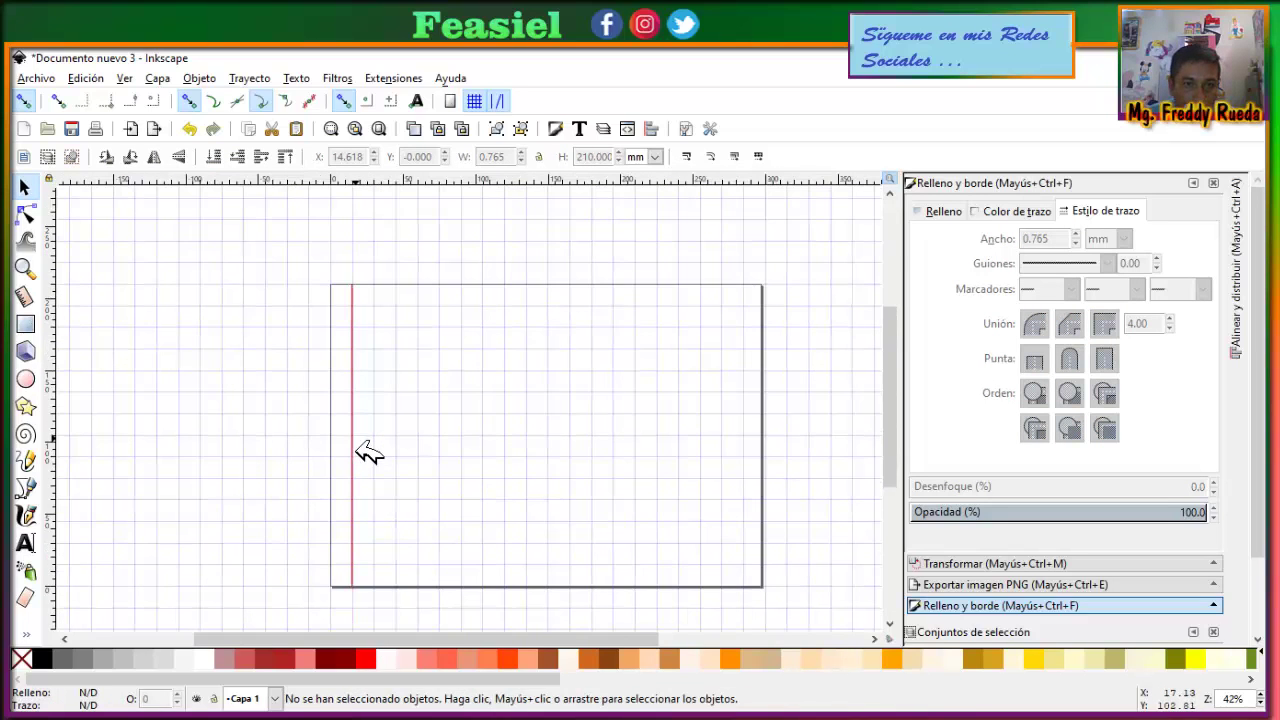
Step: Duplicate the red line and drag the copies rightward along the grid, building the first group of lines
left_click(354, 448)
left_click(415, 130)
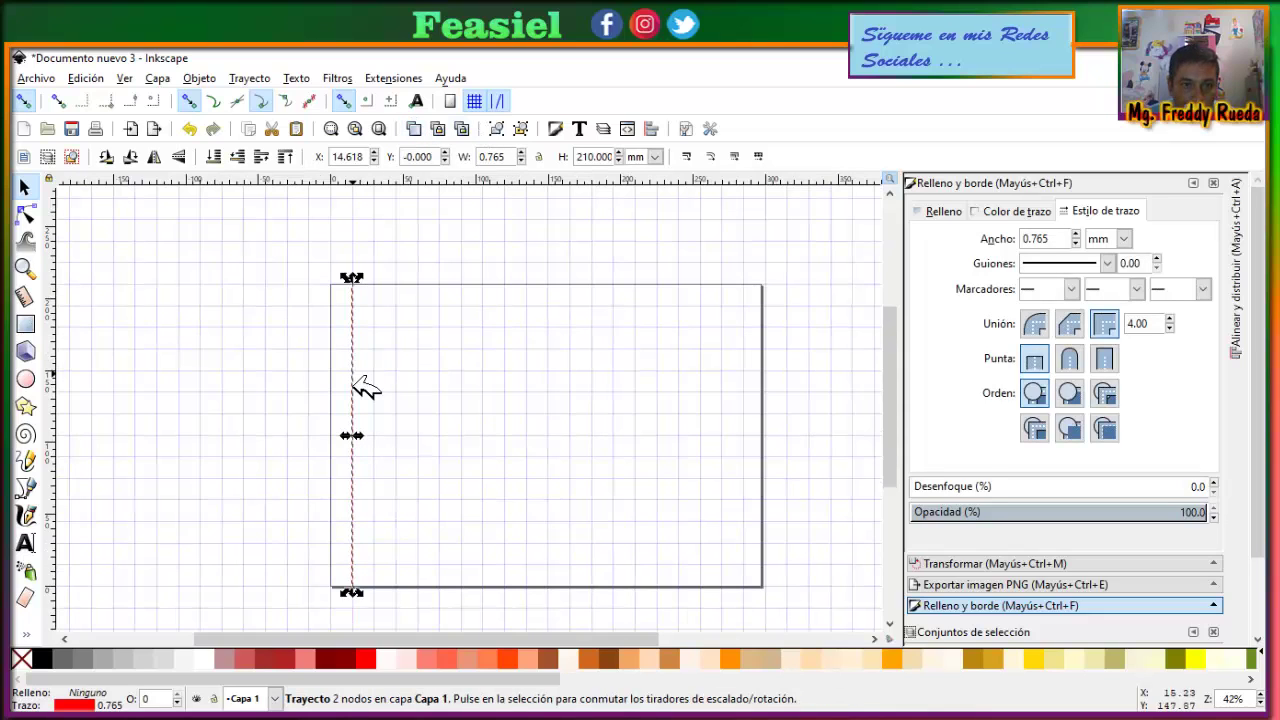
left_click_drag(359, 377, 415, 384)
key("ctrl+d")
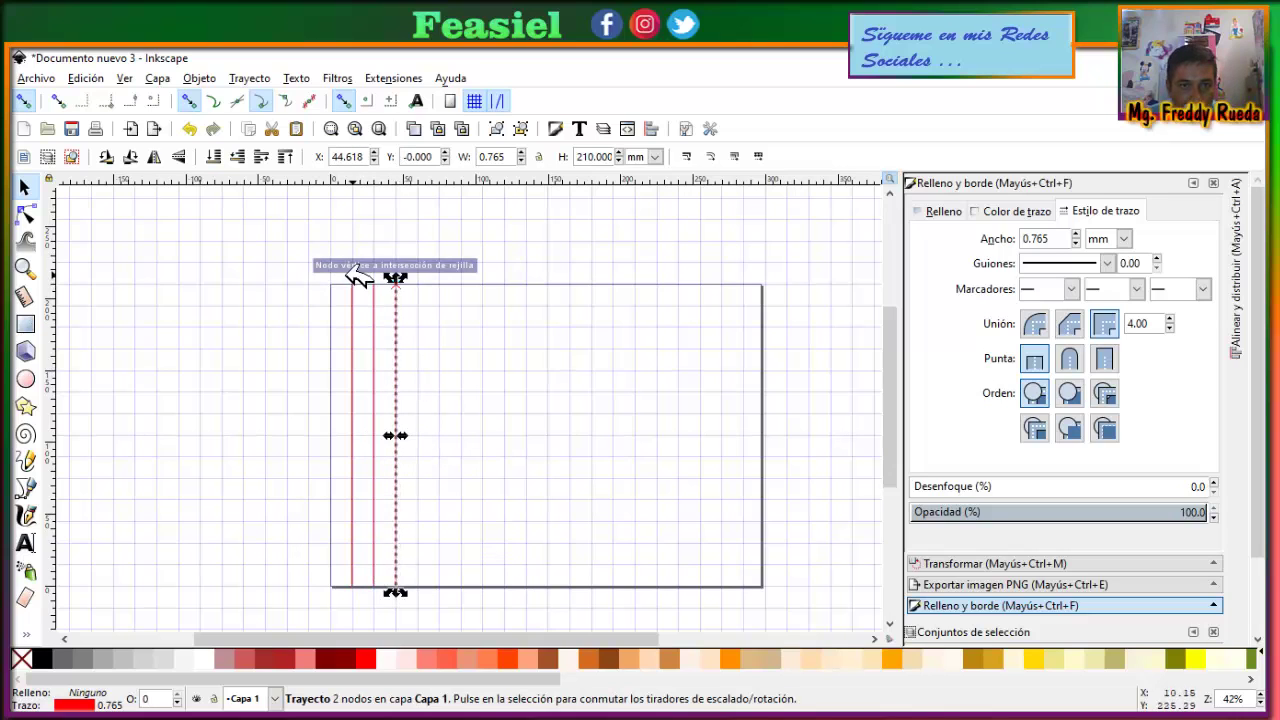
left_click(302, 295)
left_click_drag(313, 272, 432, 612)
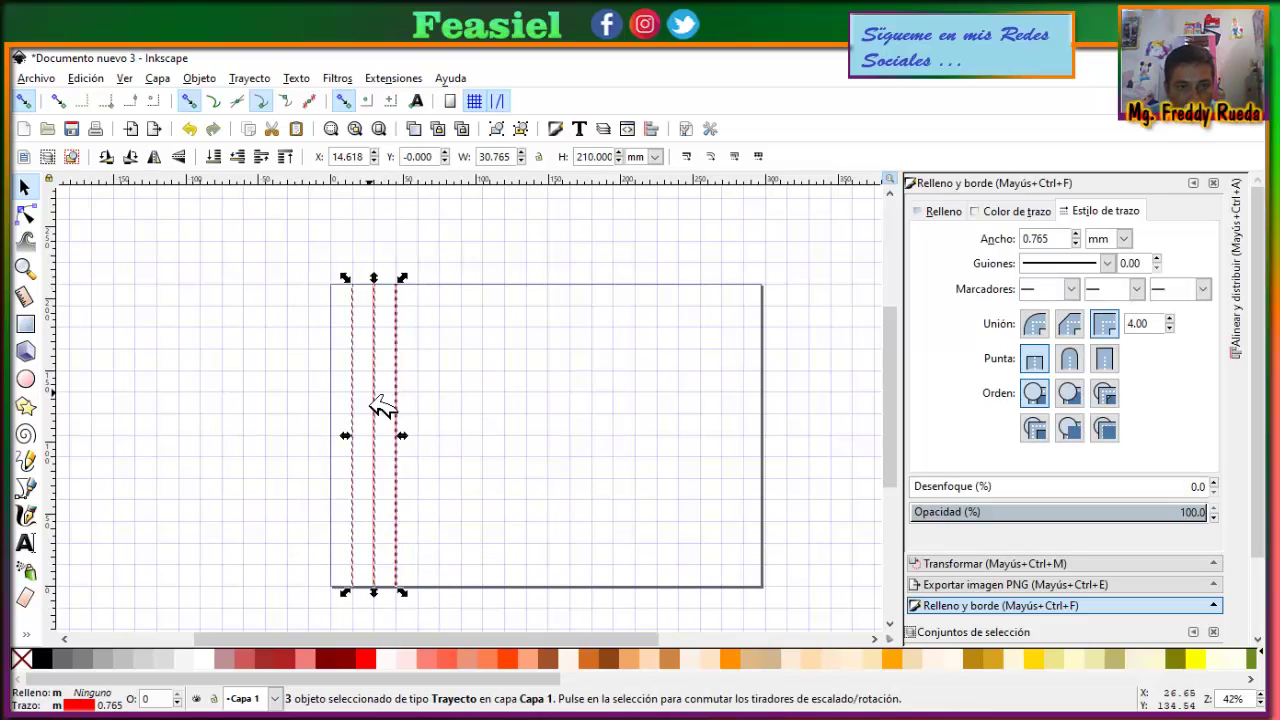
left_click_drag(388, 407, 463, 401)
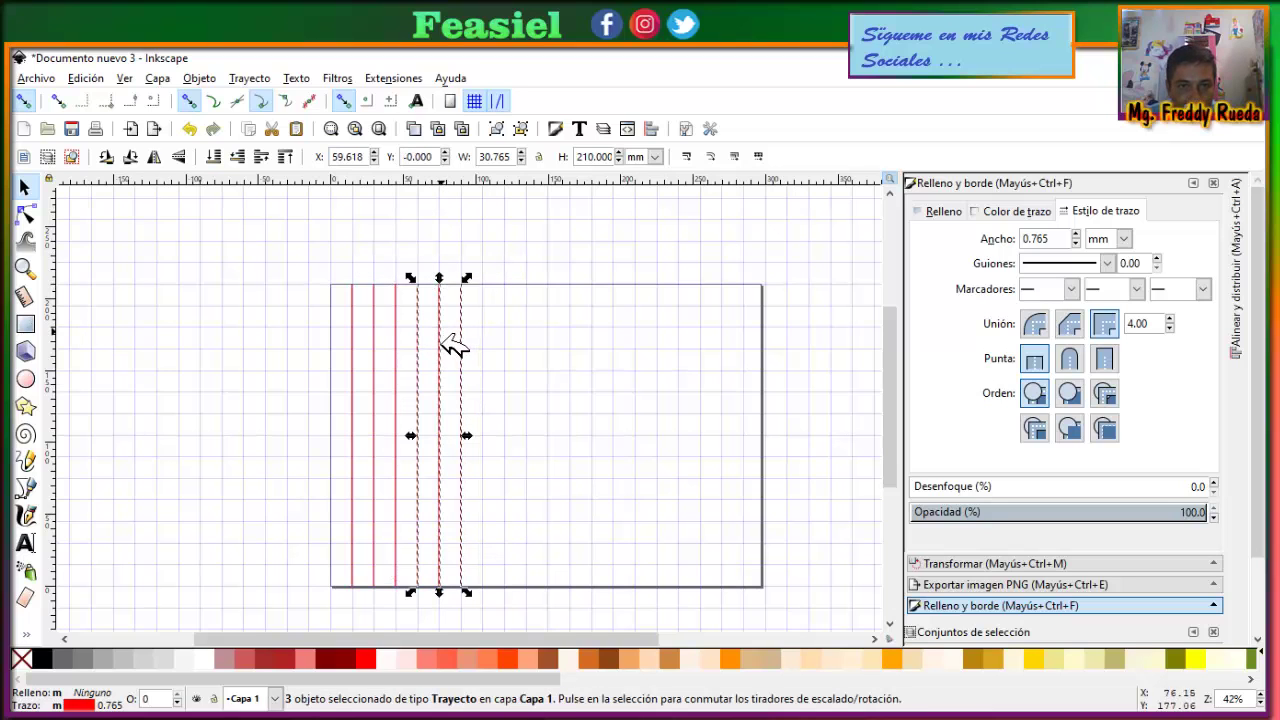
key("ctrl+d")
left_click_drag(442, 338, 596, 337)
key("ctrl+d")
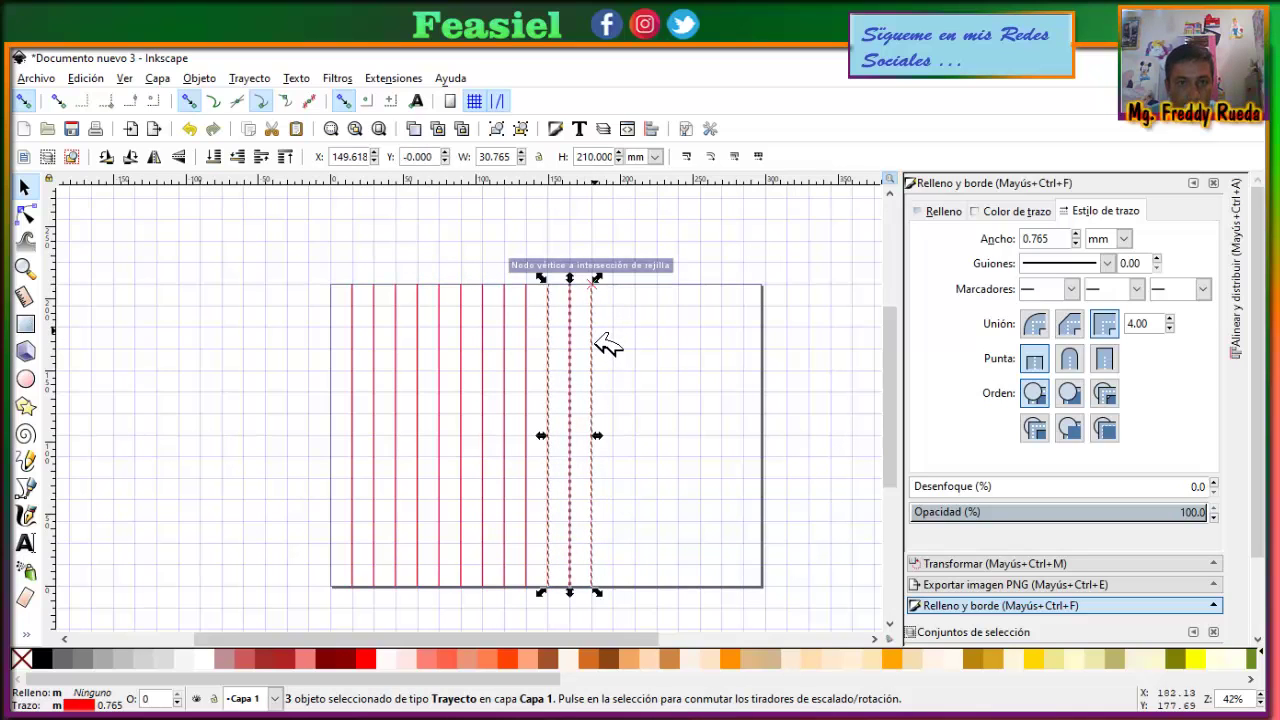
left_click(355, 275)
Step: Copy the rightmost red lines further right until they reach the page's right edge
left_click_drag(494, 226, 709, 538)
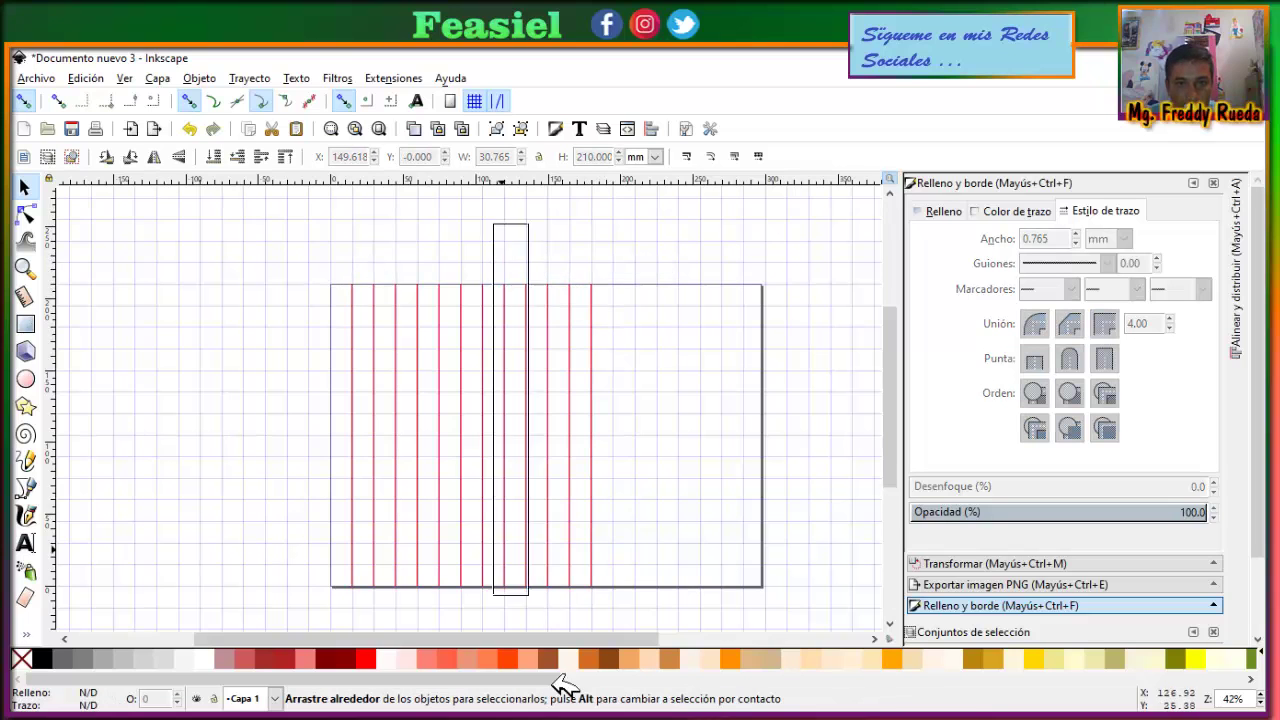
scroll(720, 548, "up", 3)
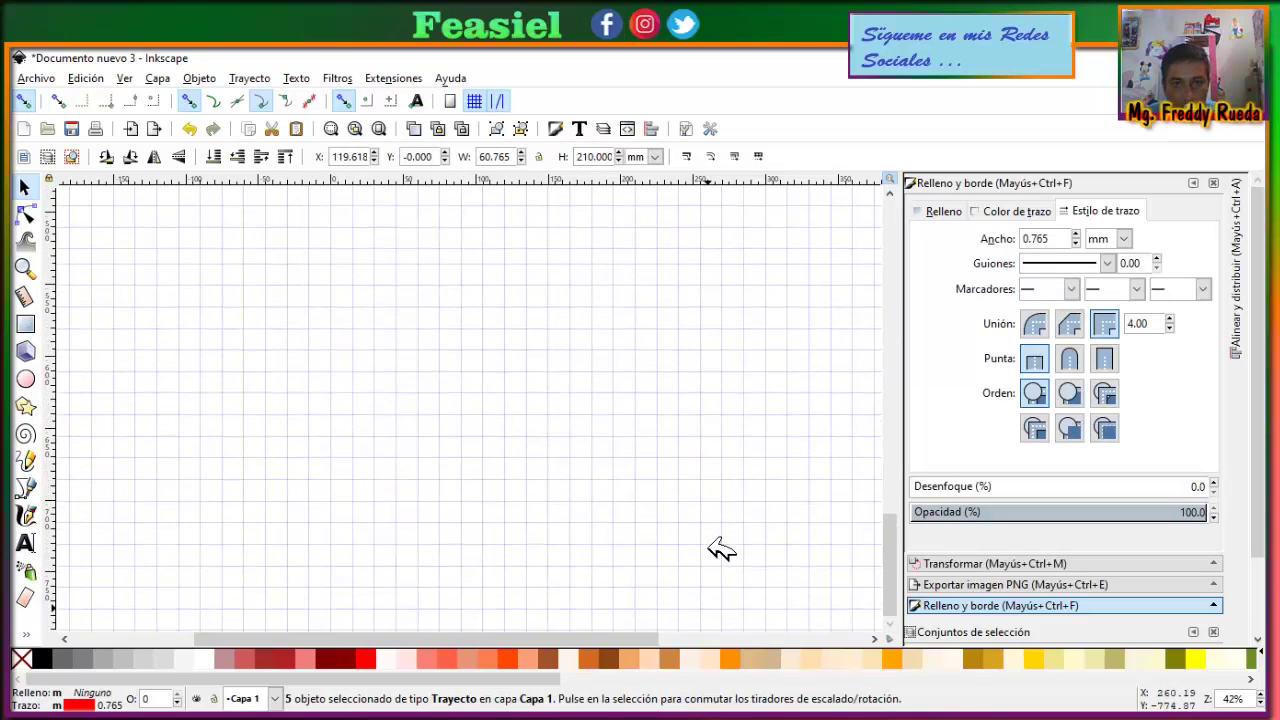
scroll(716, 543, "up", 3)
scroll(716, 543, "up", 3)
scroll(720, 480, "up", 3)
scroll(720, 480, "up", 3)
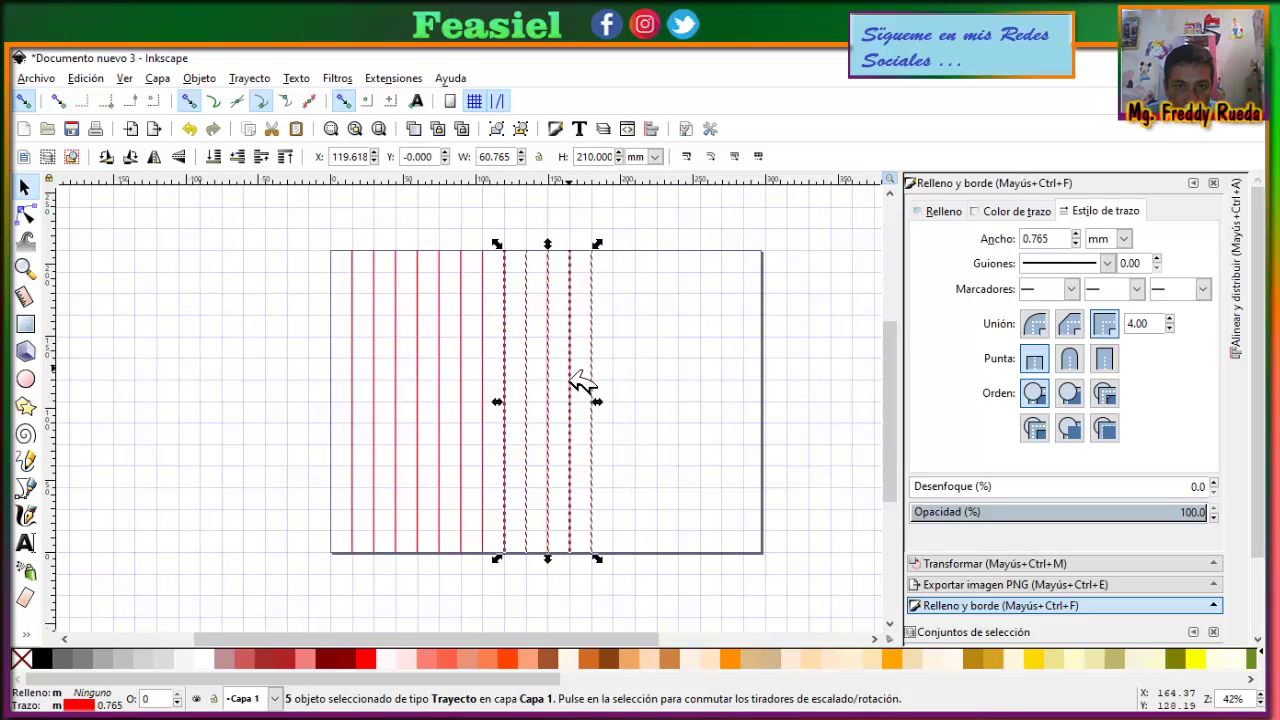
left_click_drag(581, 381, 694, 386)
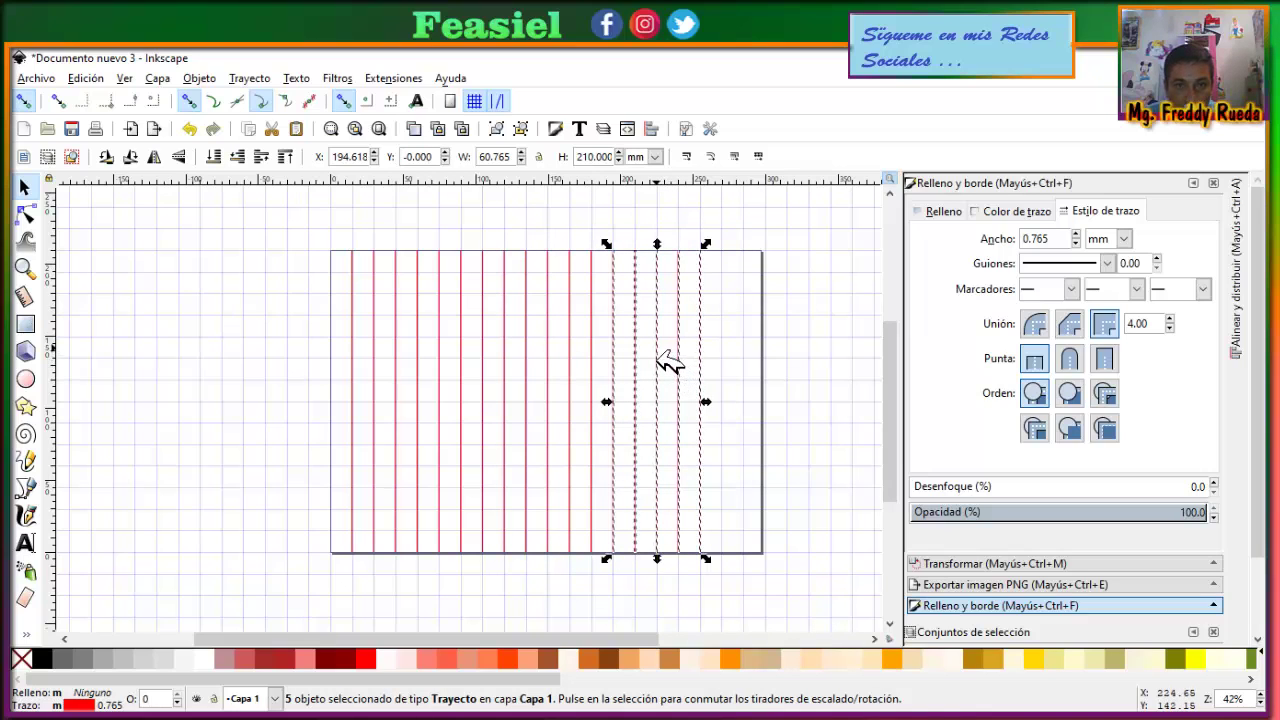
left_click_drag(660, 358, 656, 357)
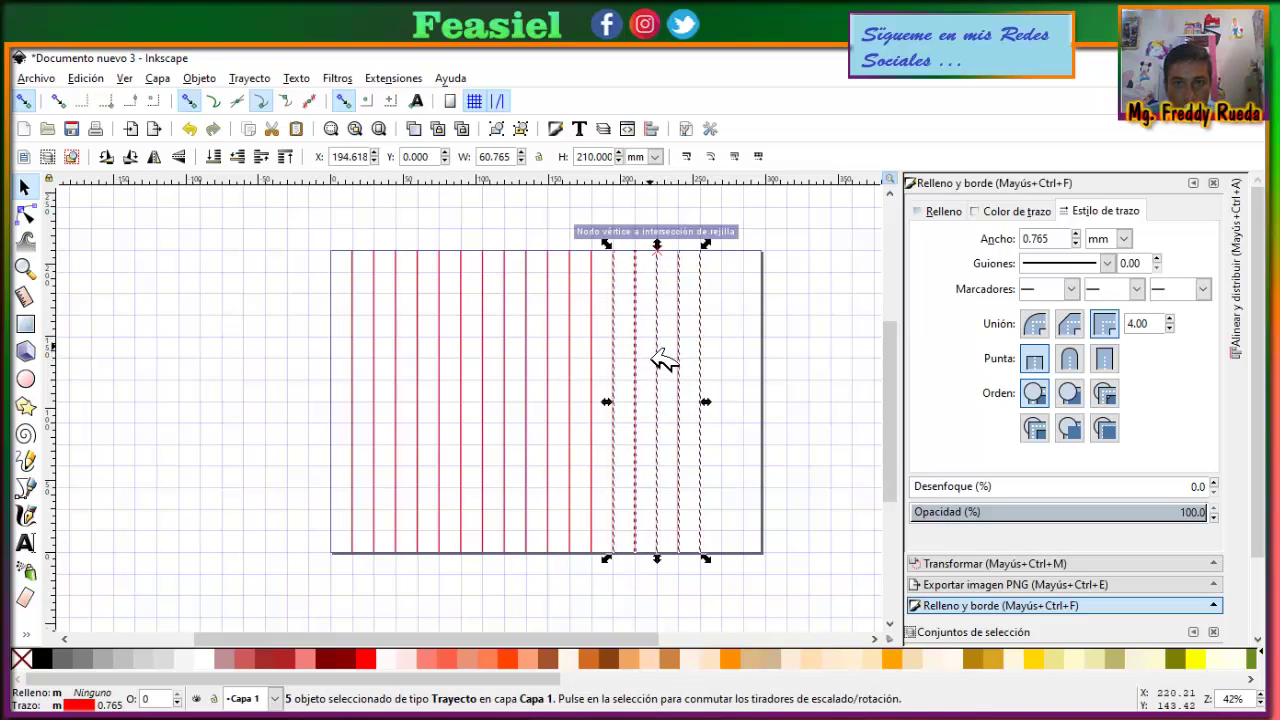
left_click(737, 405)
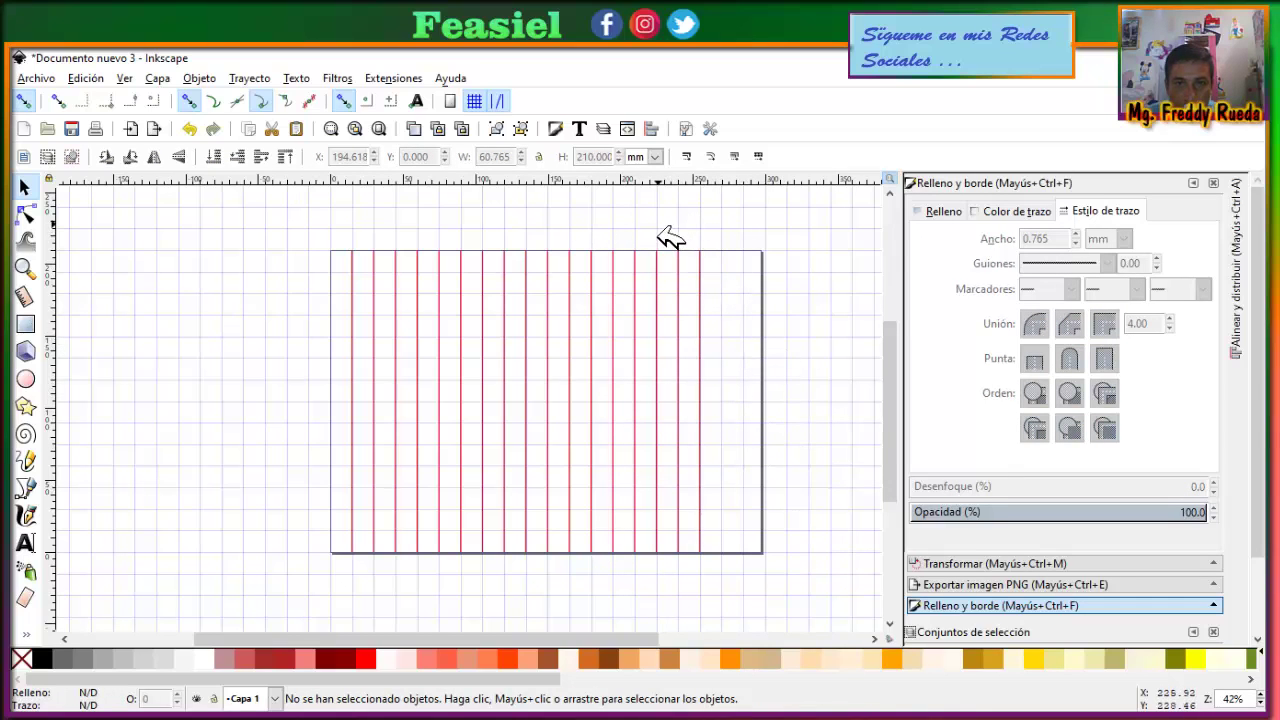
left_click_drag(651, 226, 737, 592)
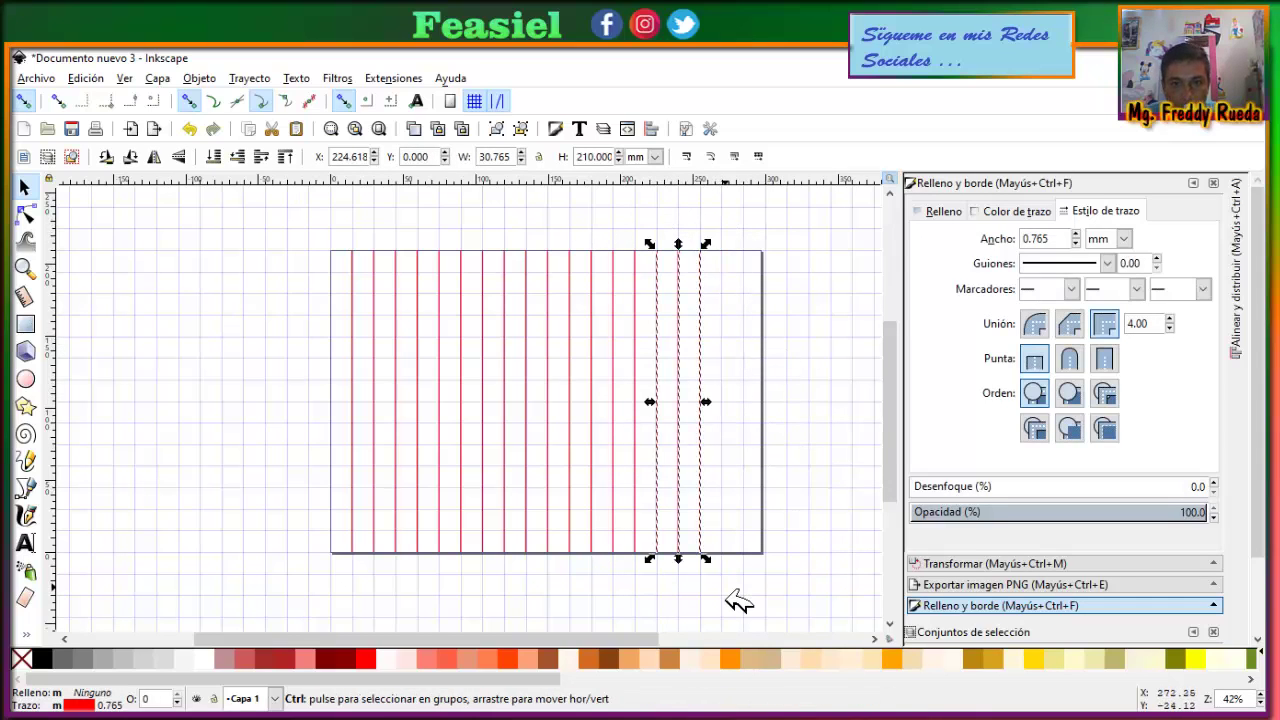
mouse_move(695, 372)
left_mouse_down()
mouse_move(760, 368)
mouse_move(750, 358)
left_mouse_up()
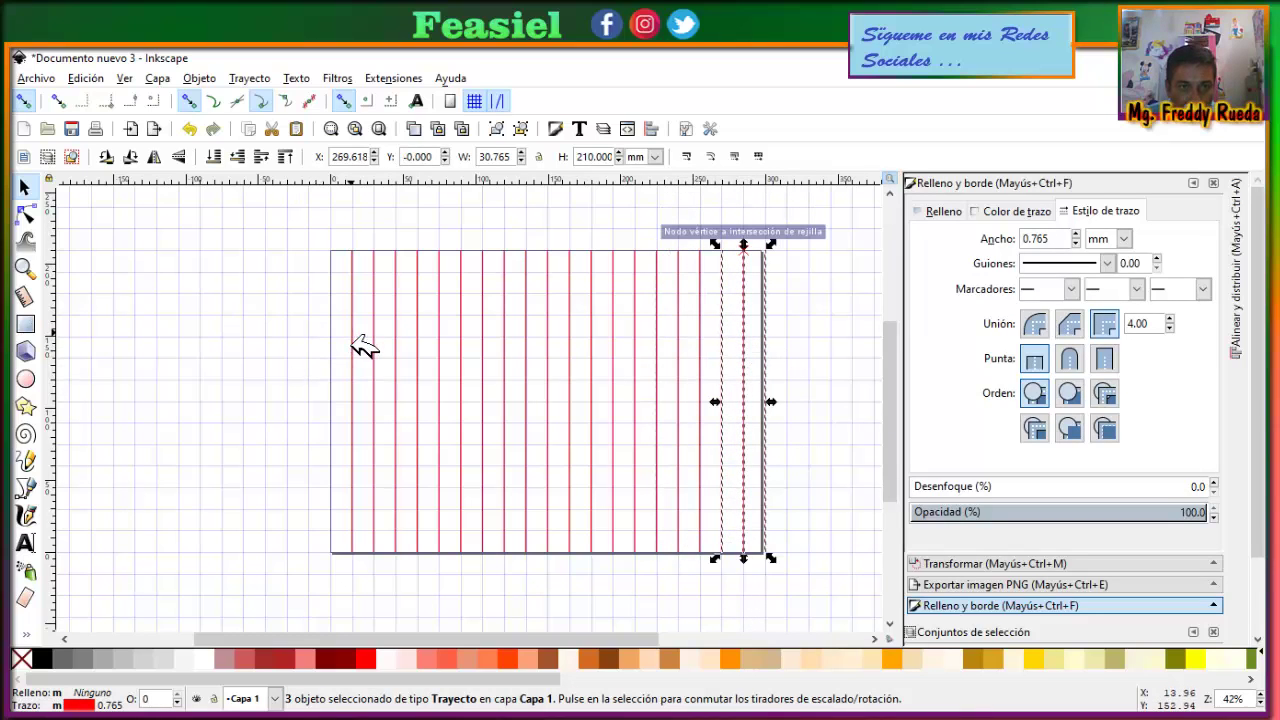
Step: Move the leftmost red line onto the page's left edge and select all 21 lines
left_click(353, 342)
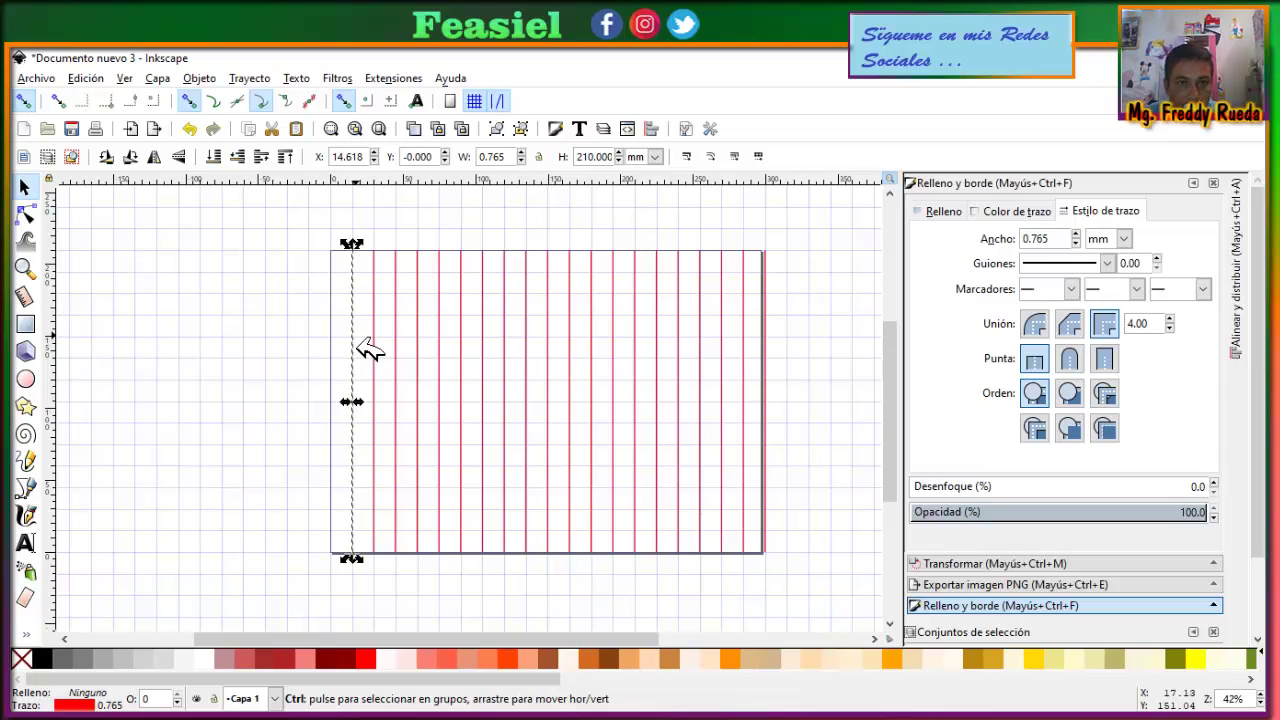
left_click_drag(353, 342, 331, 346)
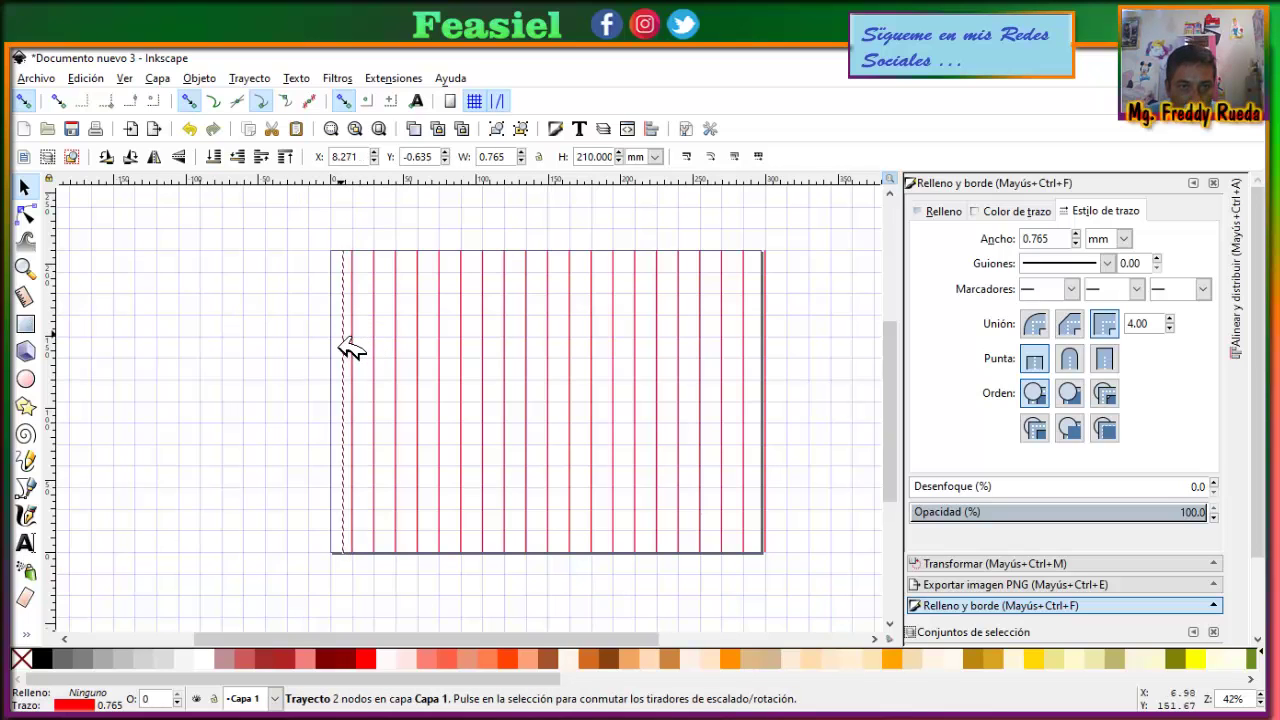
left_click(272, 362)
left_click_drag(231, 238, 820, 596)
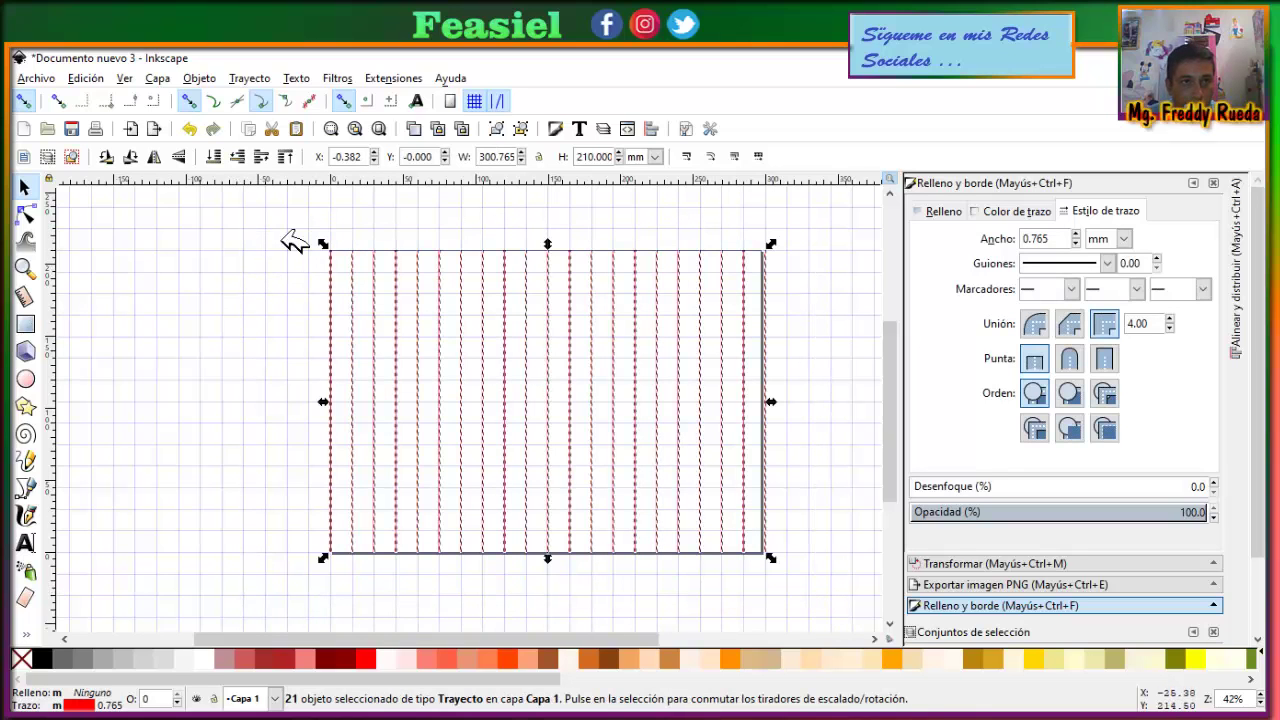
left_click(199, 78)
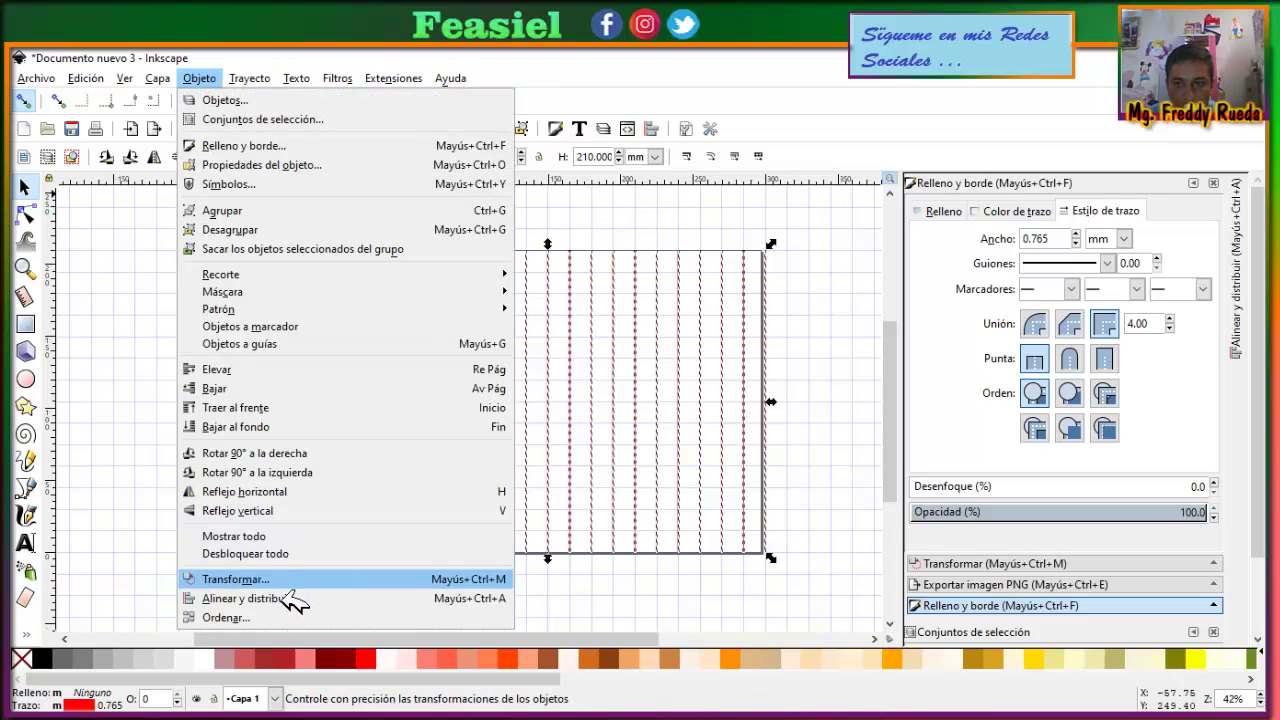
Step: Align the top edges of the 21 red lines and distribute them evenly across the page width
left_click(290, 598)
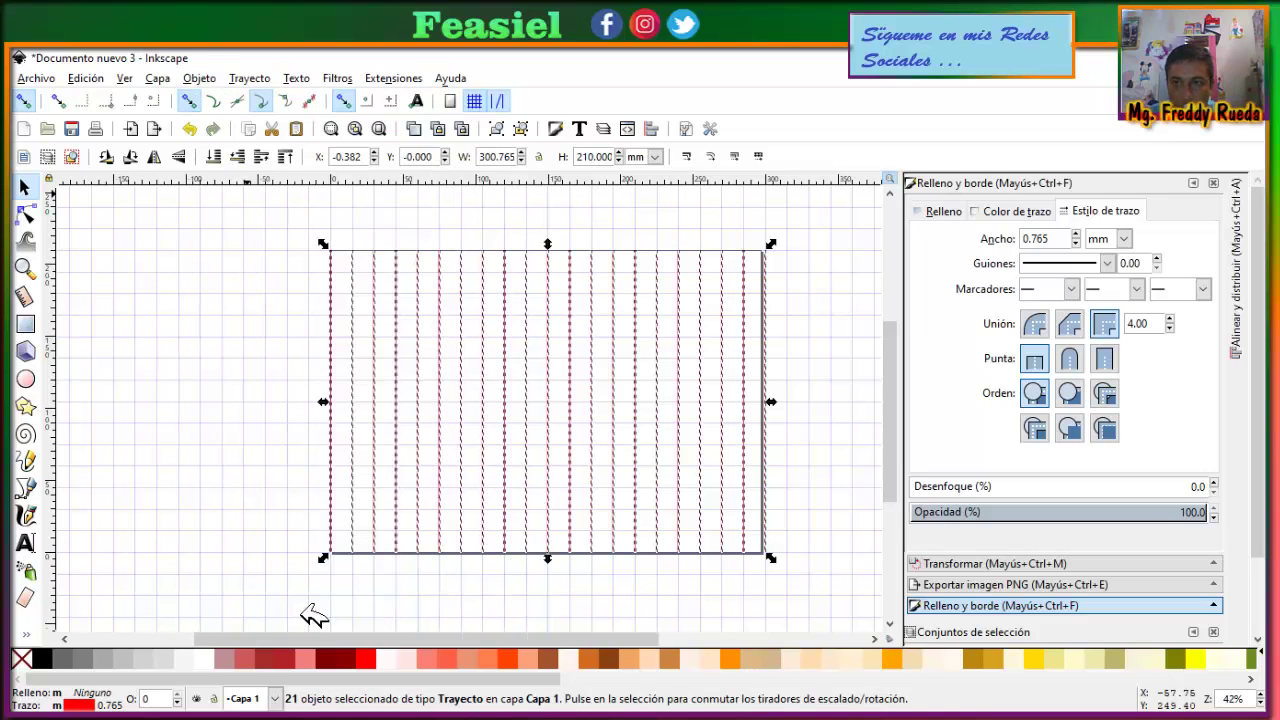
left_click(1236, 320)
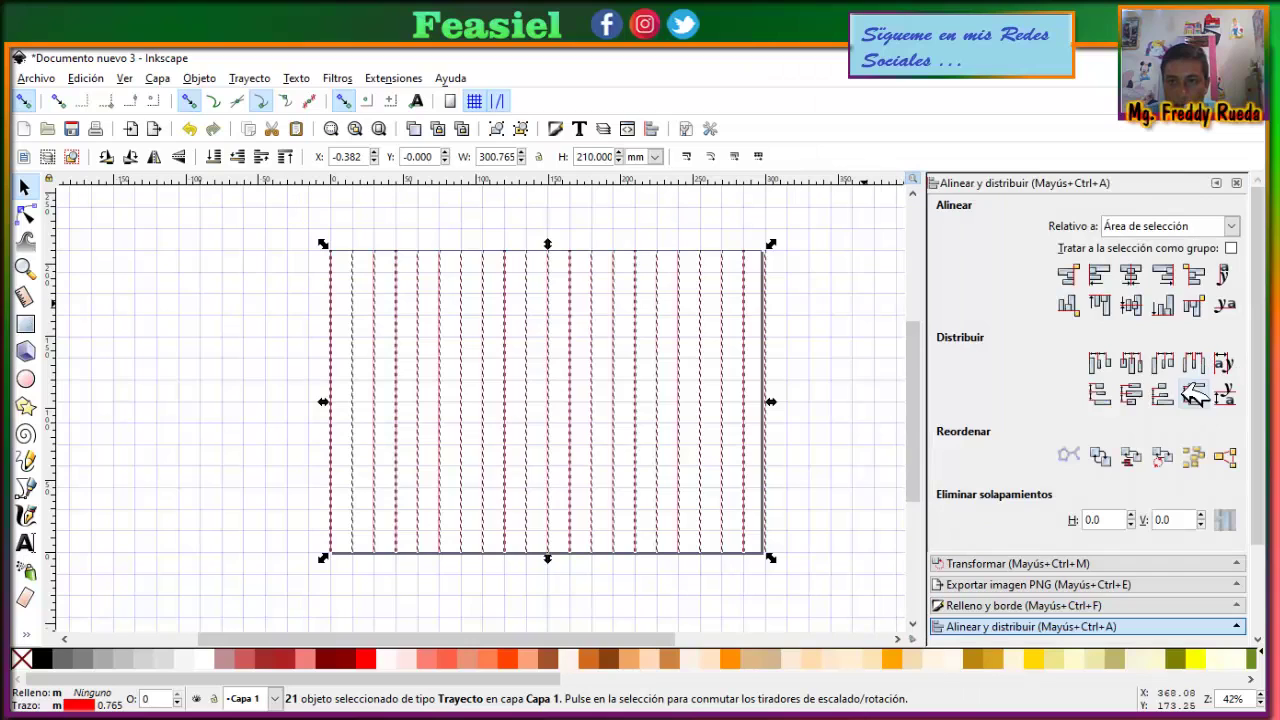
left_click(1100, 305)
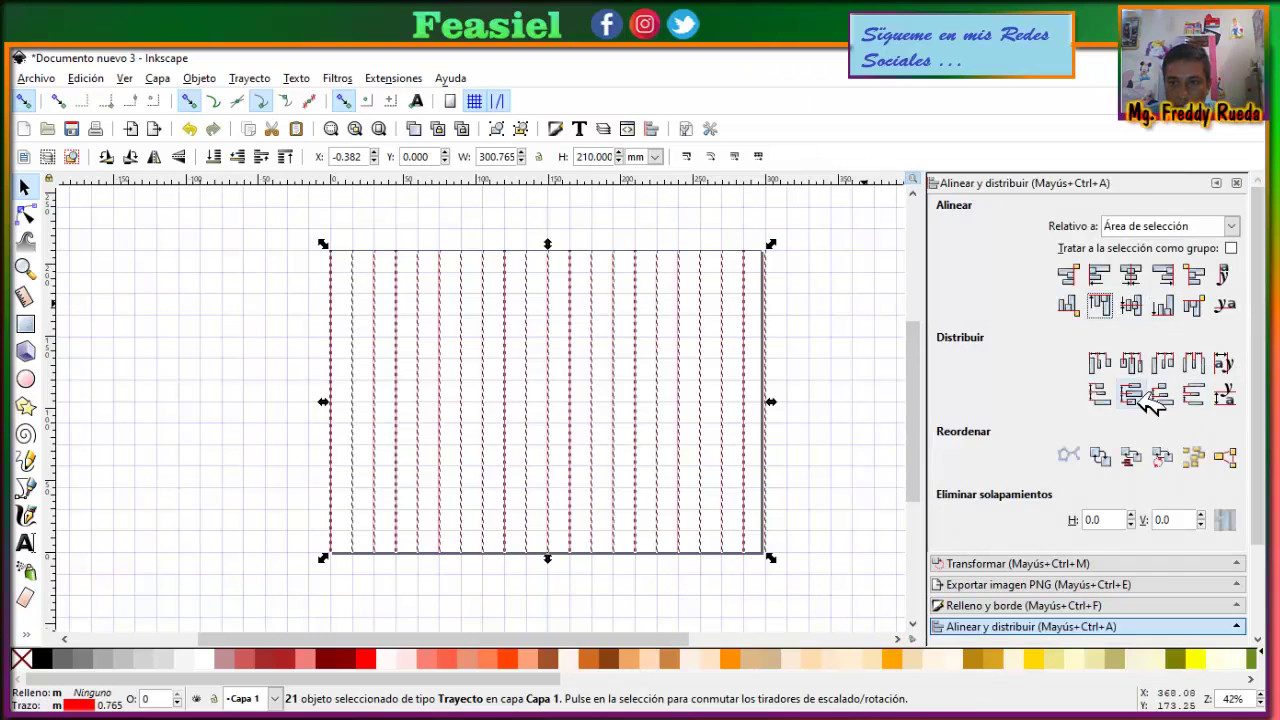
left_click(1140, 365)
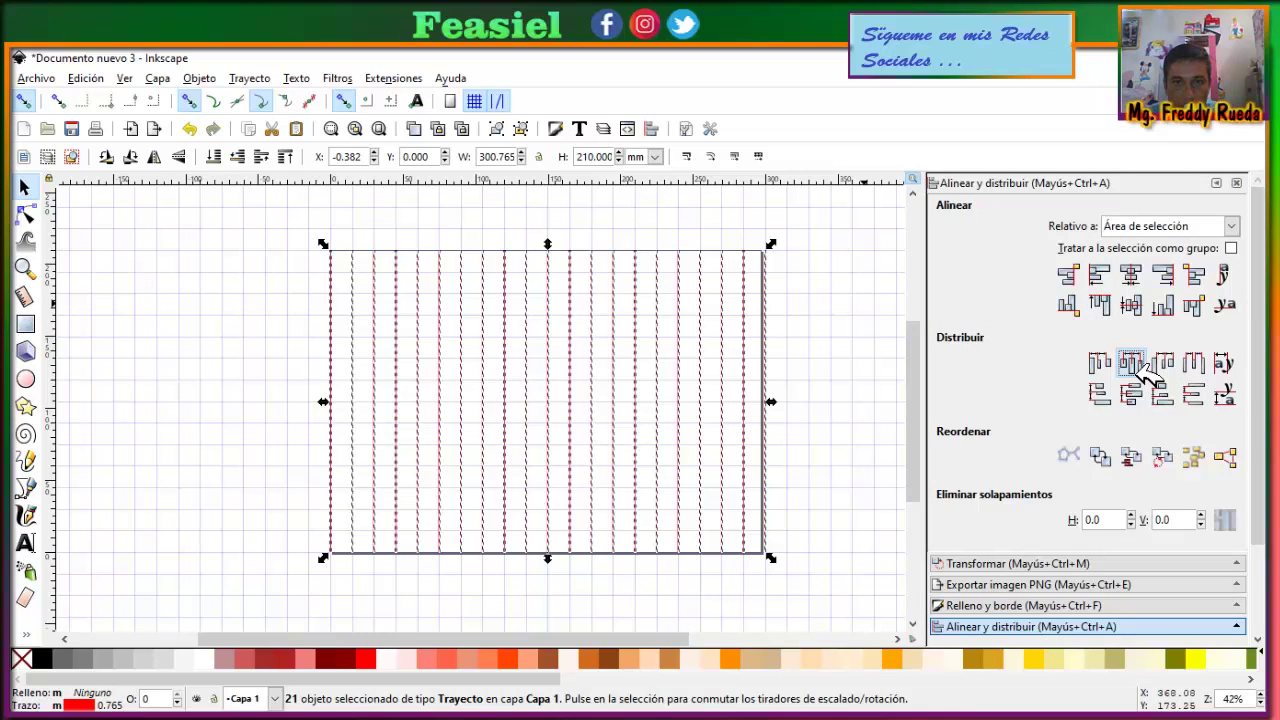
left_click(843, 497)
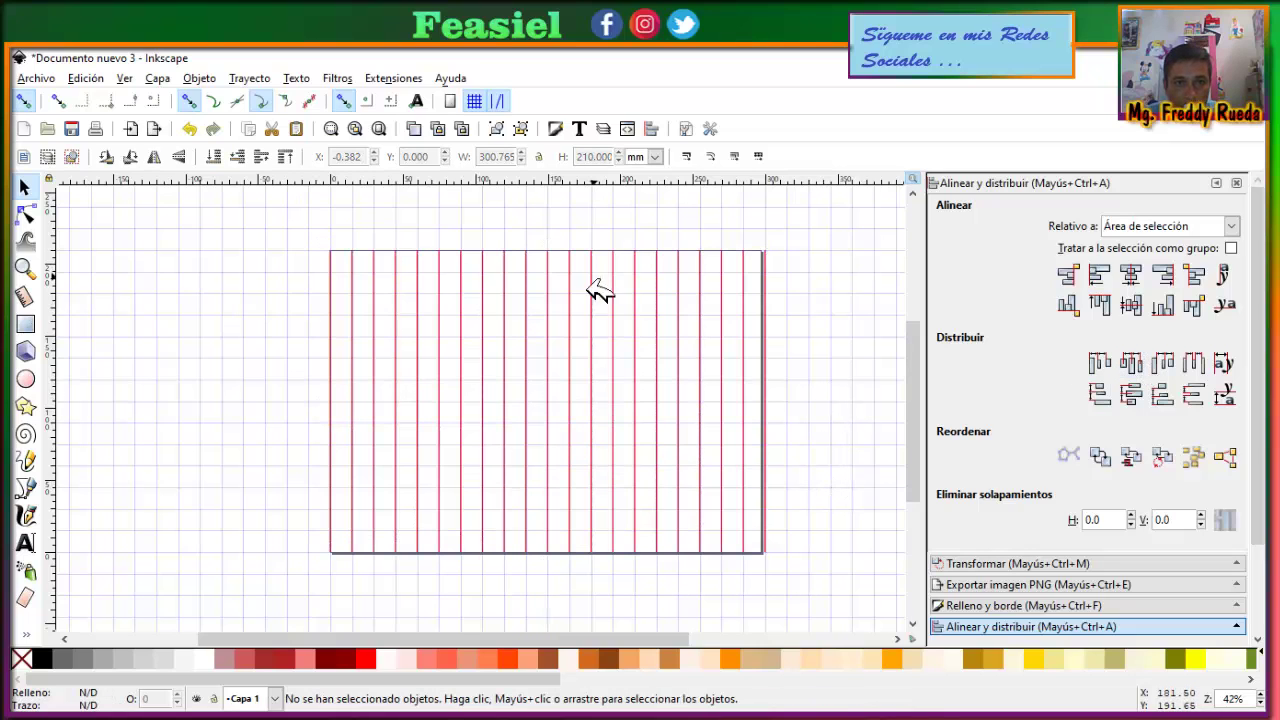
Step: Stretch all 21 red lines to 240 mm, overhanging the page by 15 mm at top and bottom
left_click_drag(274, 220, 803, 592)
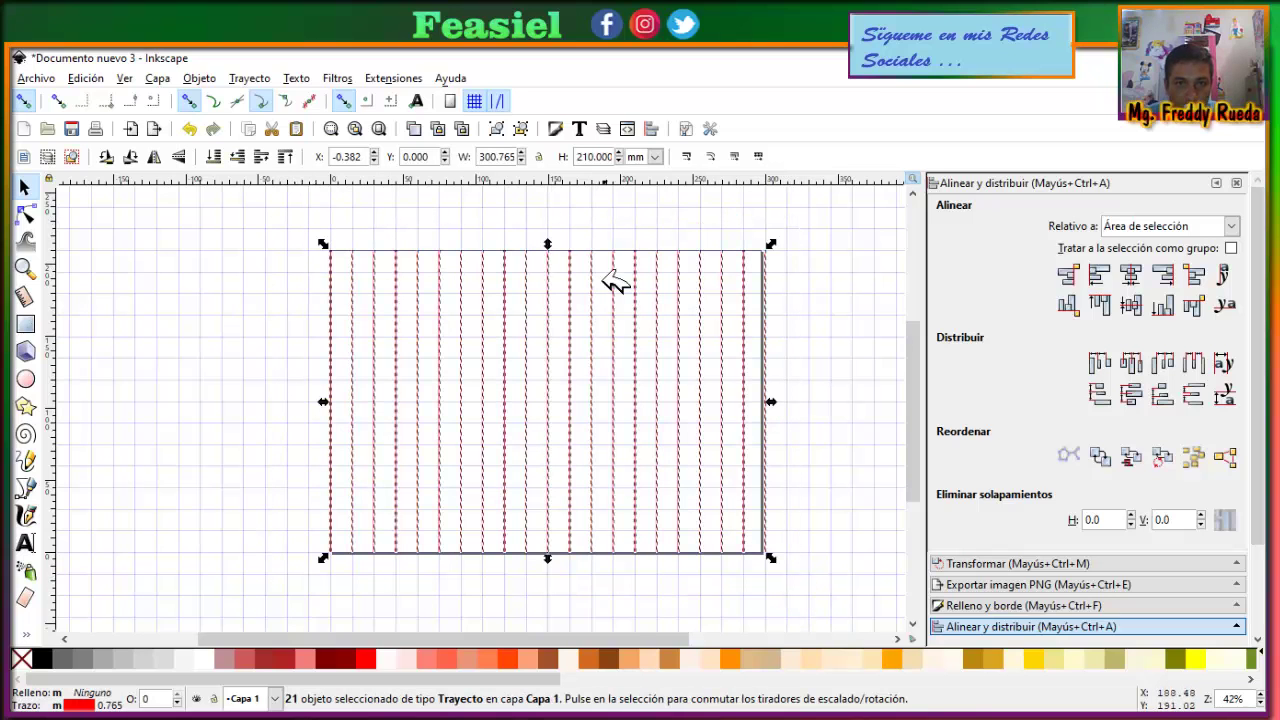
left_click_drag(547, 244, 548, 224)
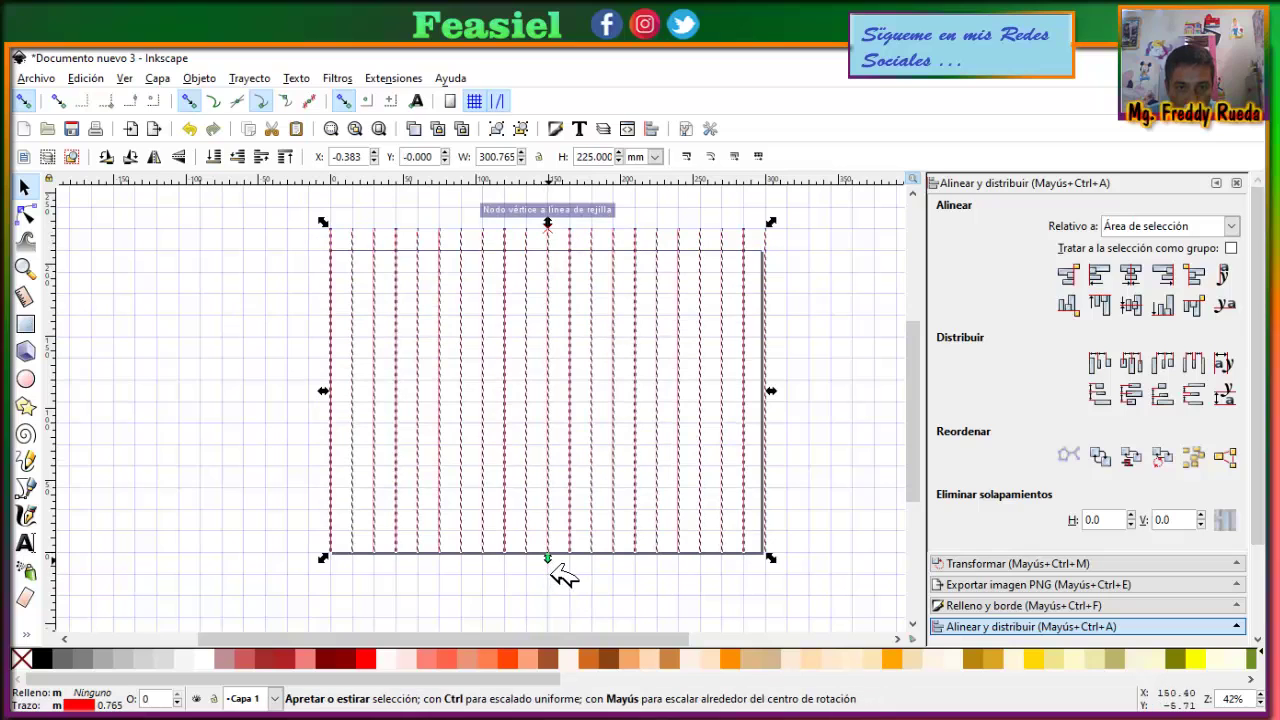
left_click_drag(547, 558, 548, 580)
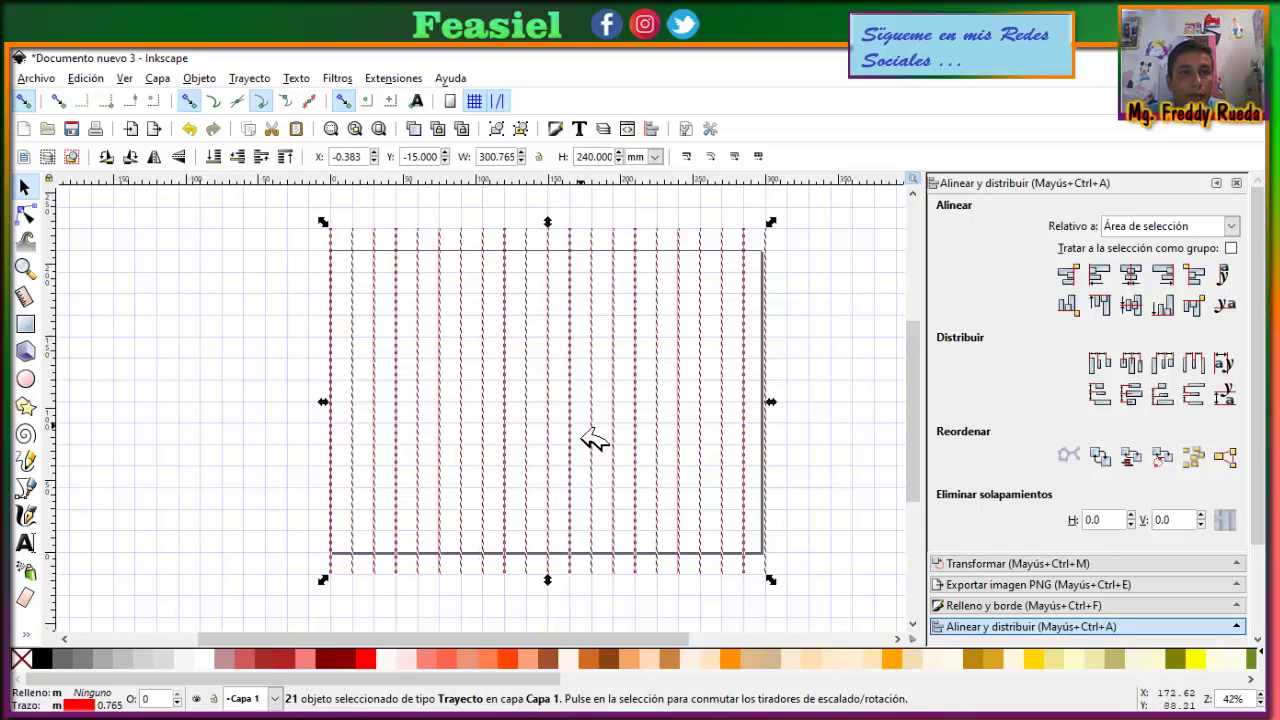
left_click(250, 79)
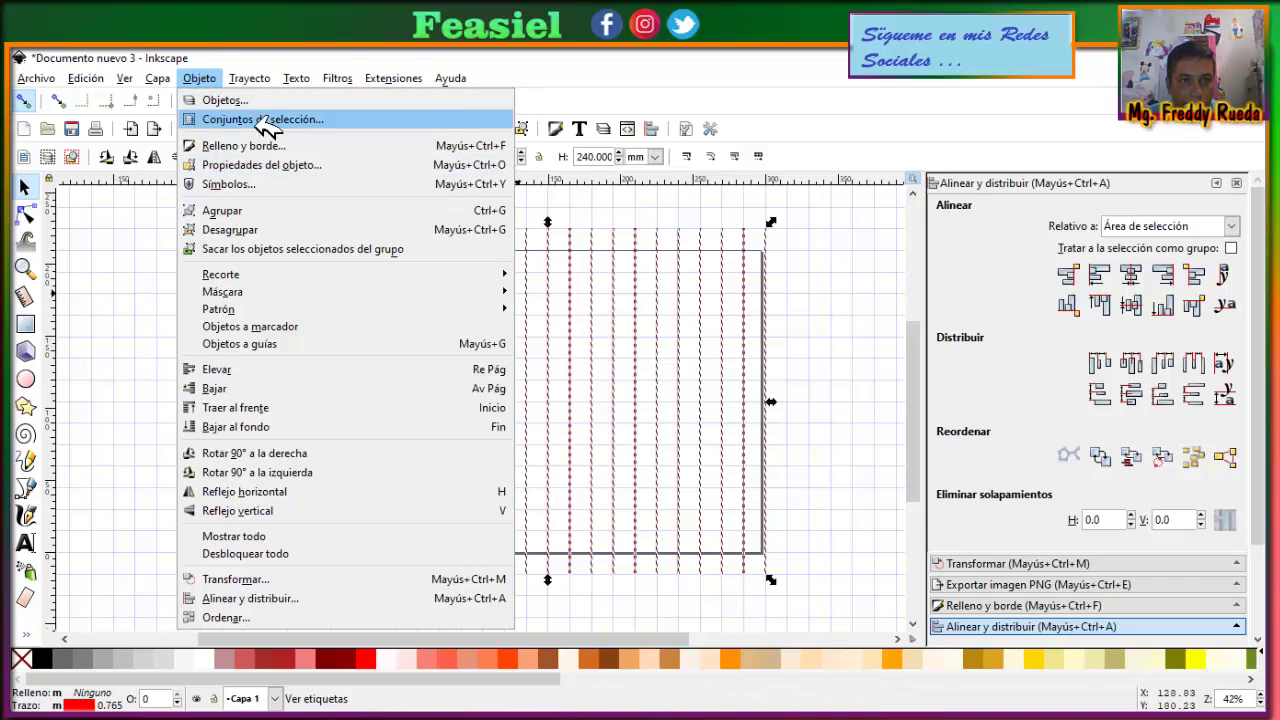
mouse_move(263, 184)
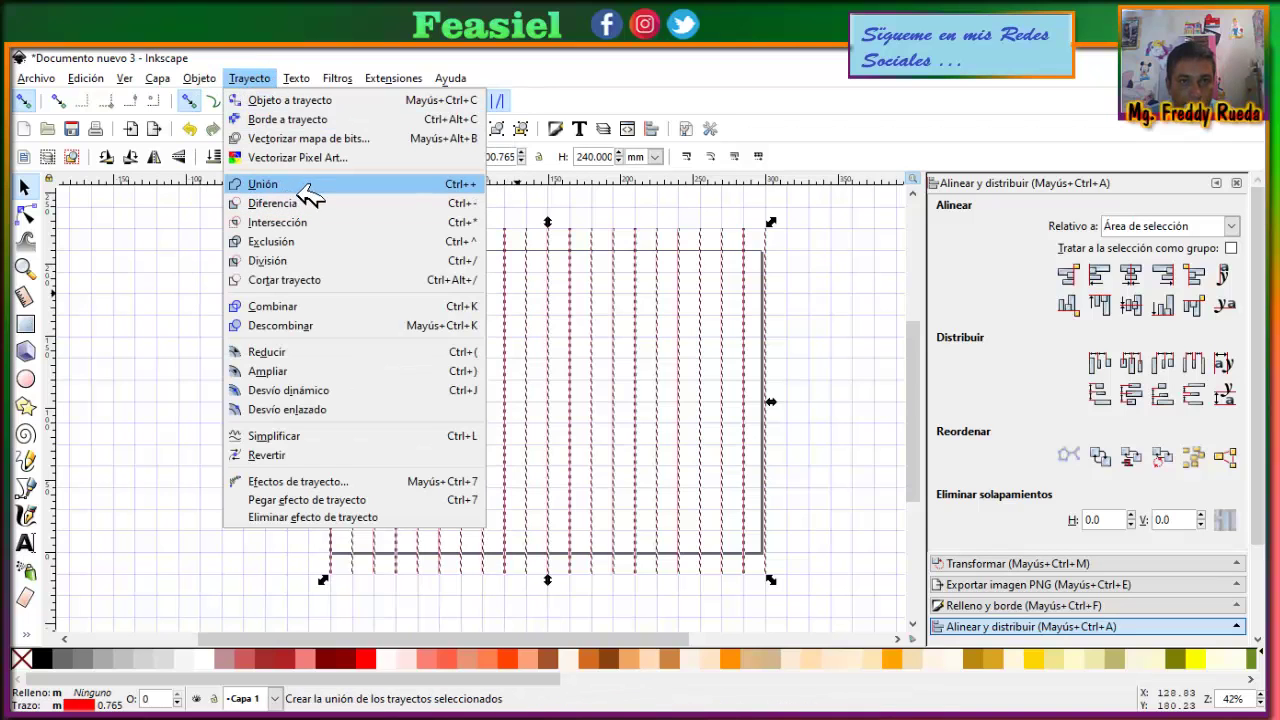
left_click(432, 186)
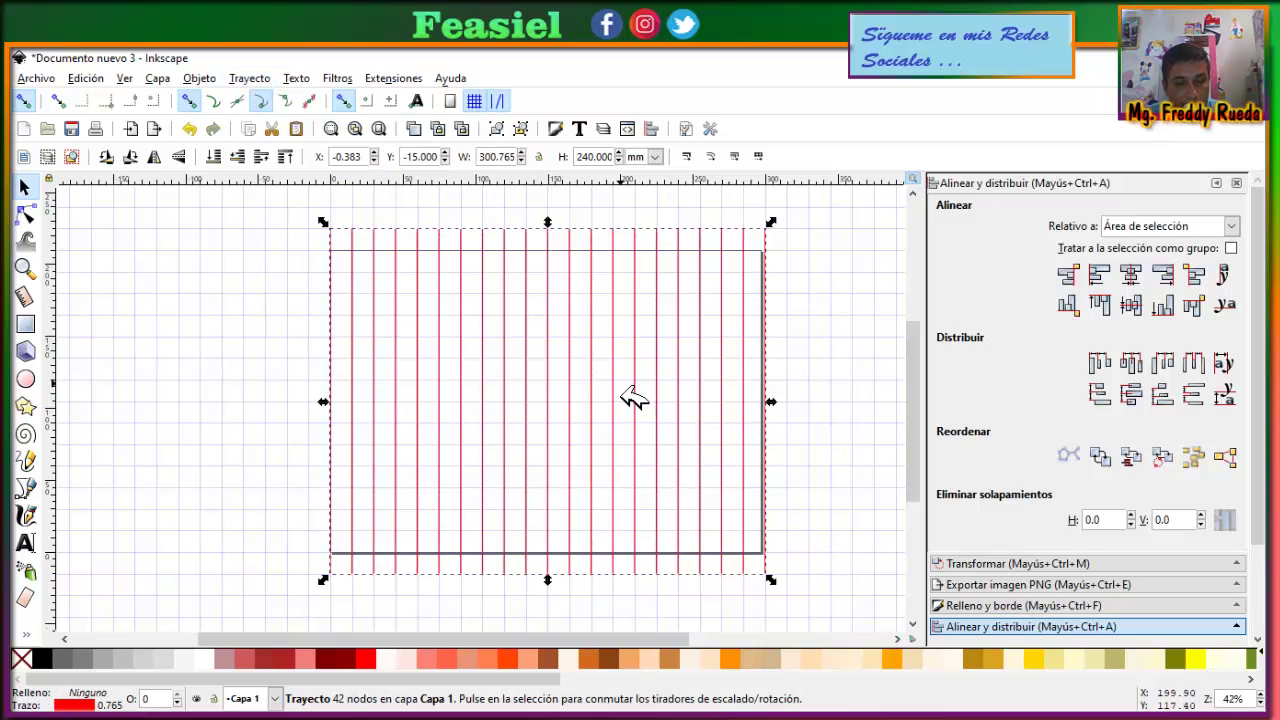
key("ctrl")
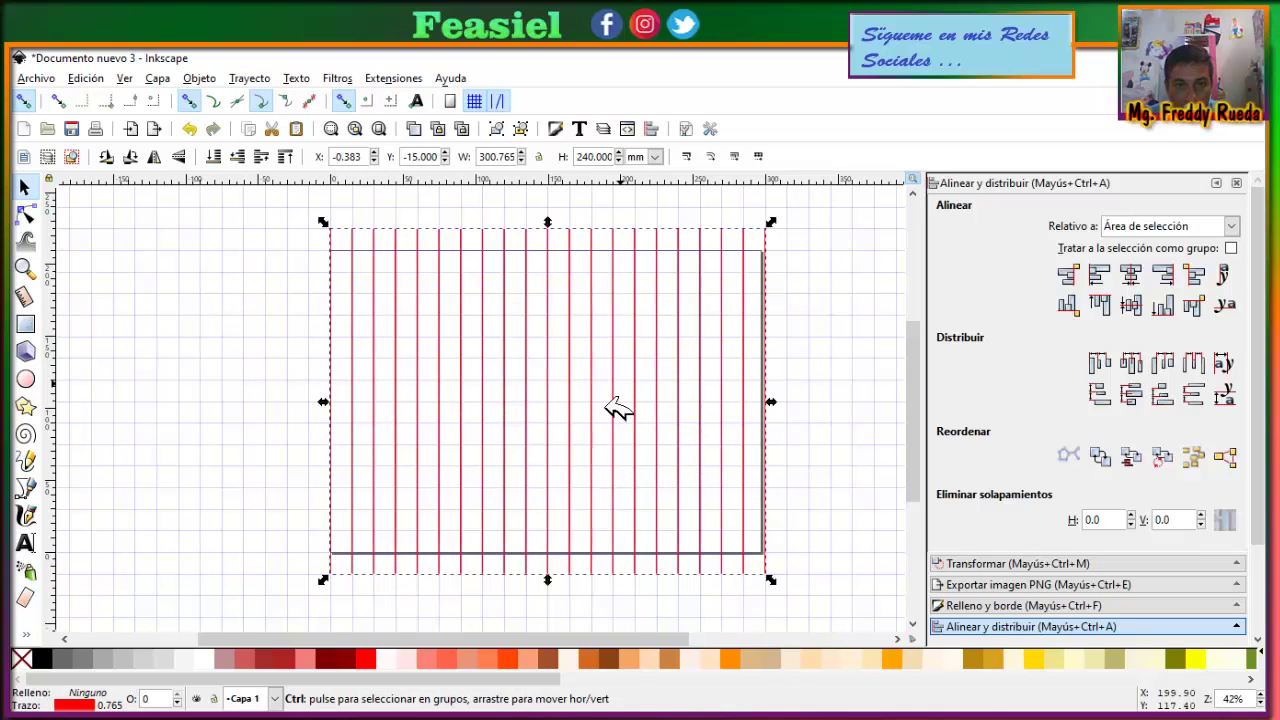
left_click_drag(583, 390, 272, 390)
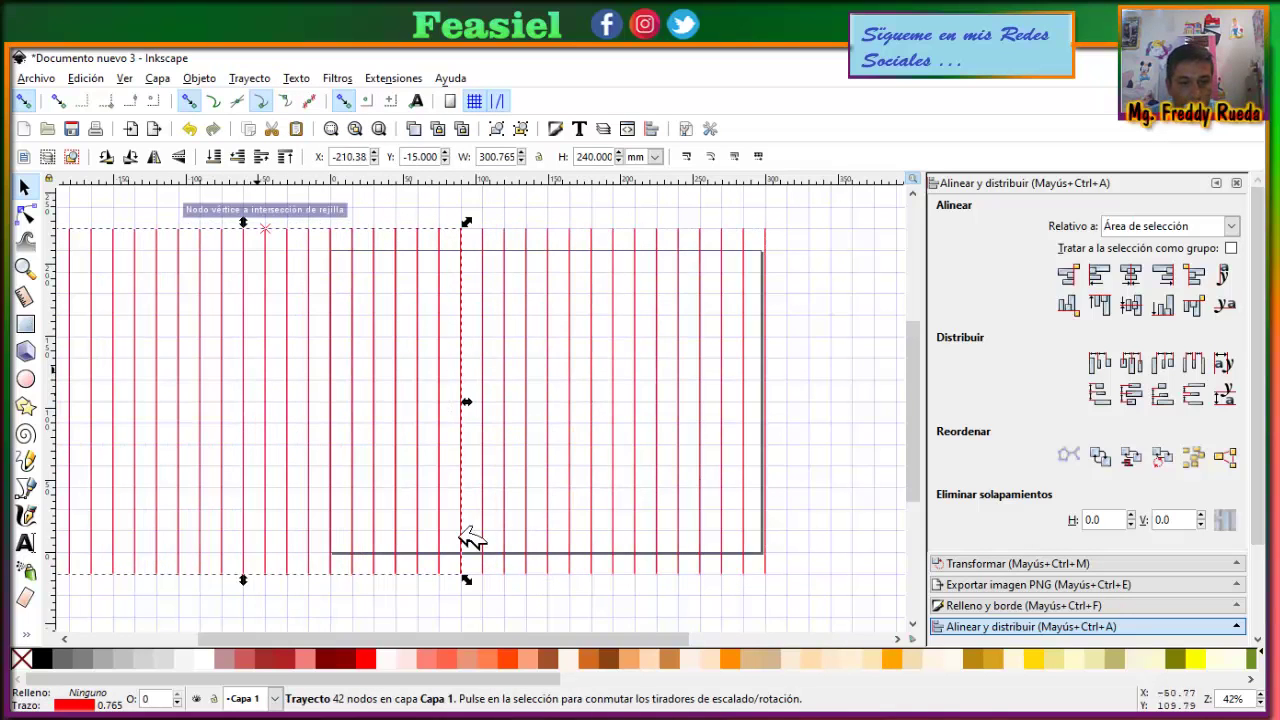
key("ctrl+z")
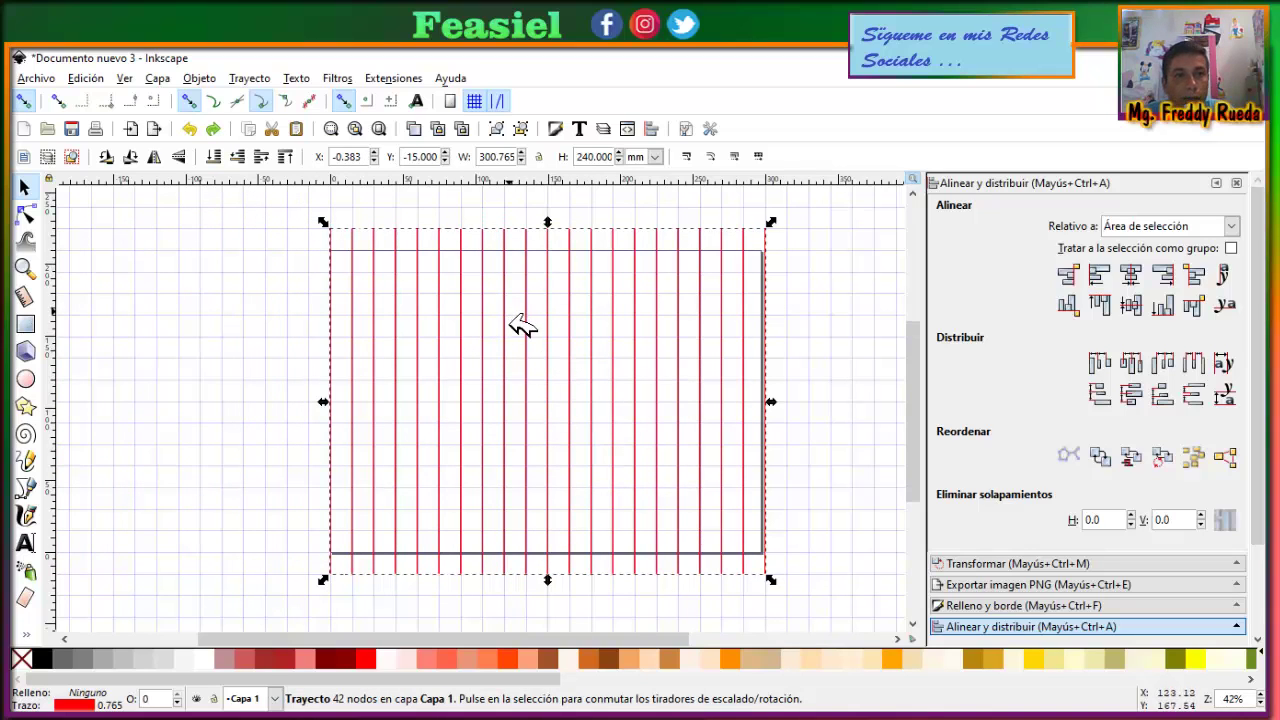
Step: Rotate the red line path by 60° using the Transform dialog's Rotate tab
left_click(200, 79)
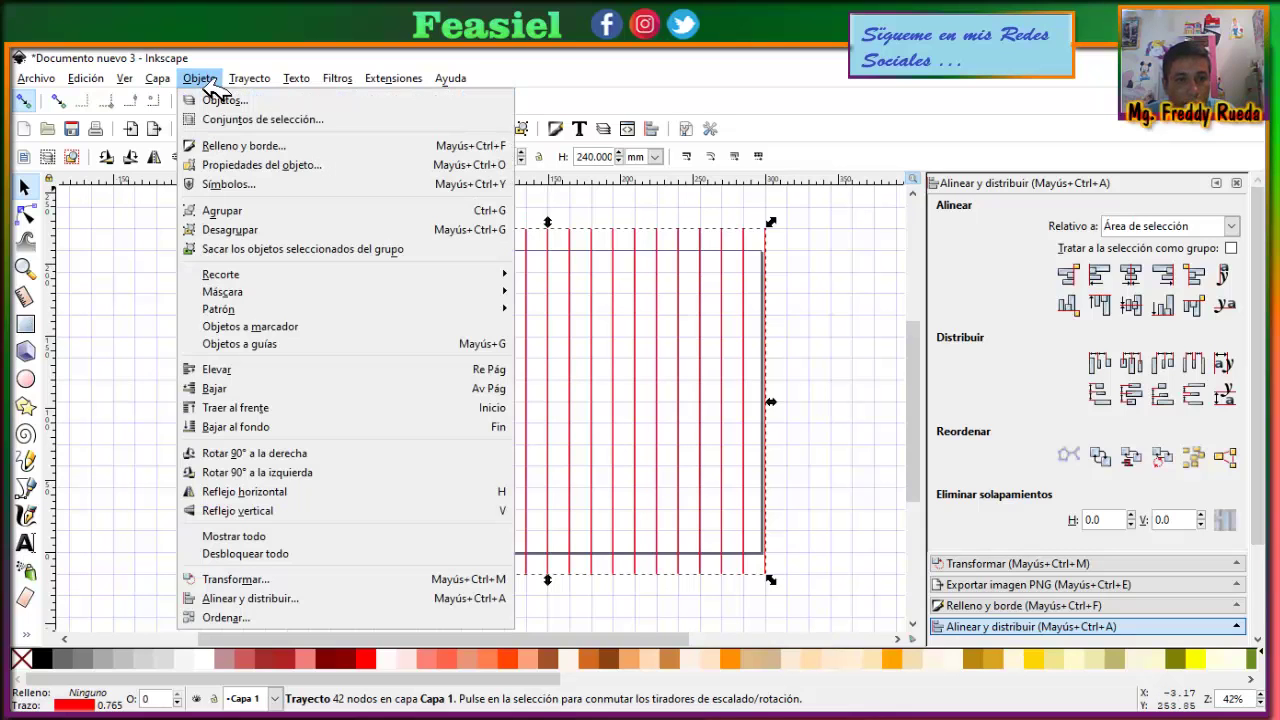
left_click(236, 579)
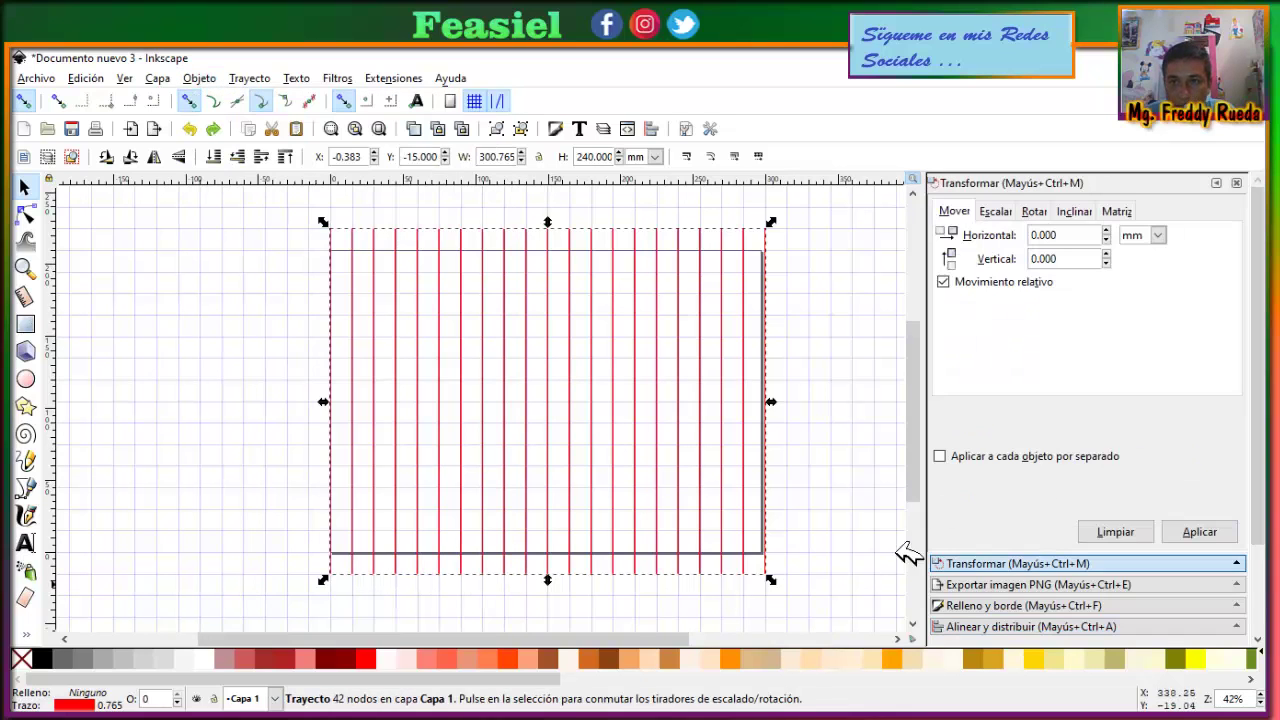
left_click(1038, 212)
left_click_drag(1045, 236, 978, 247)
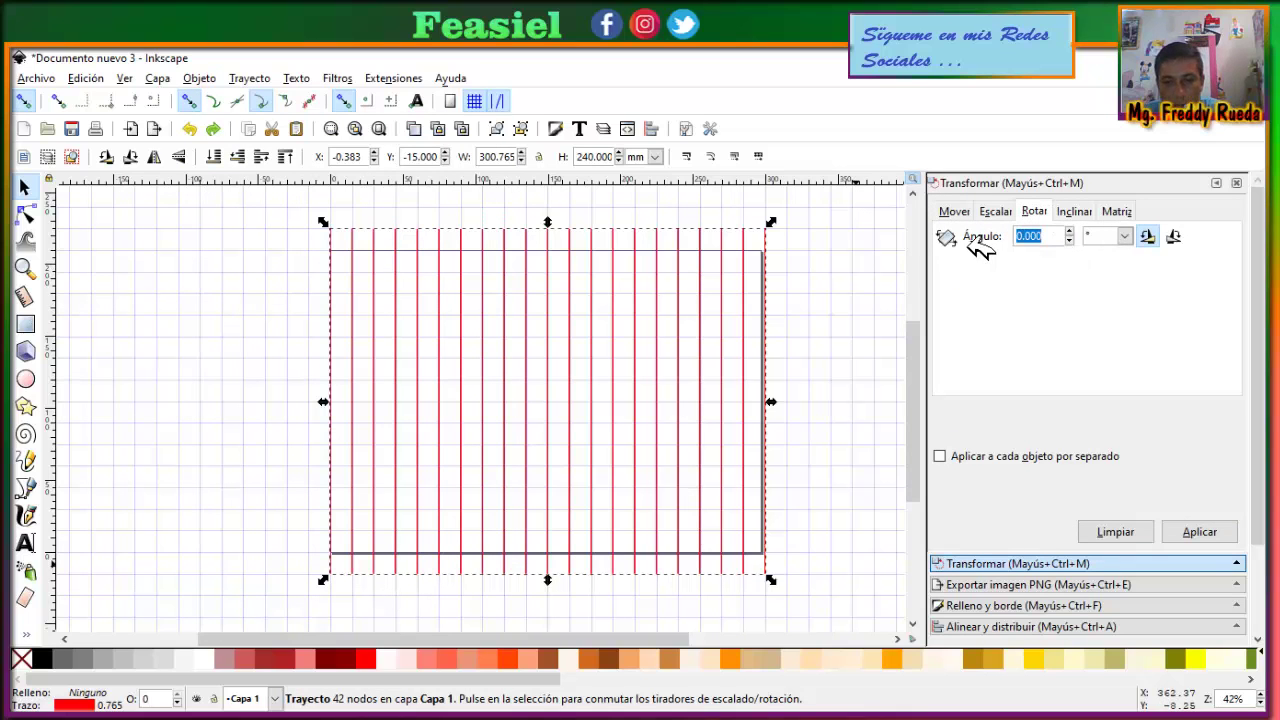
type("60")
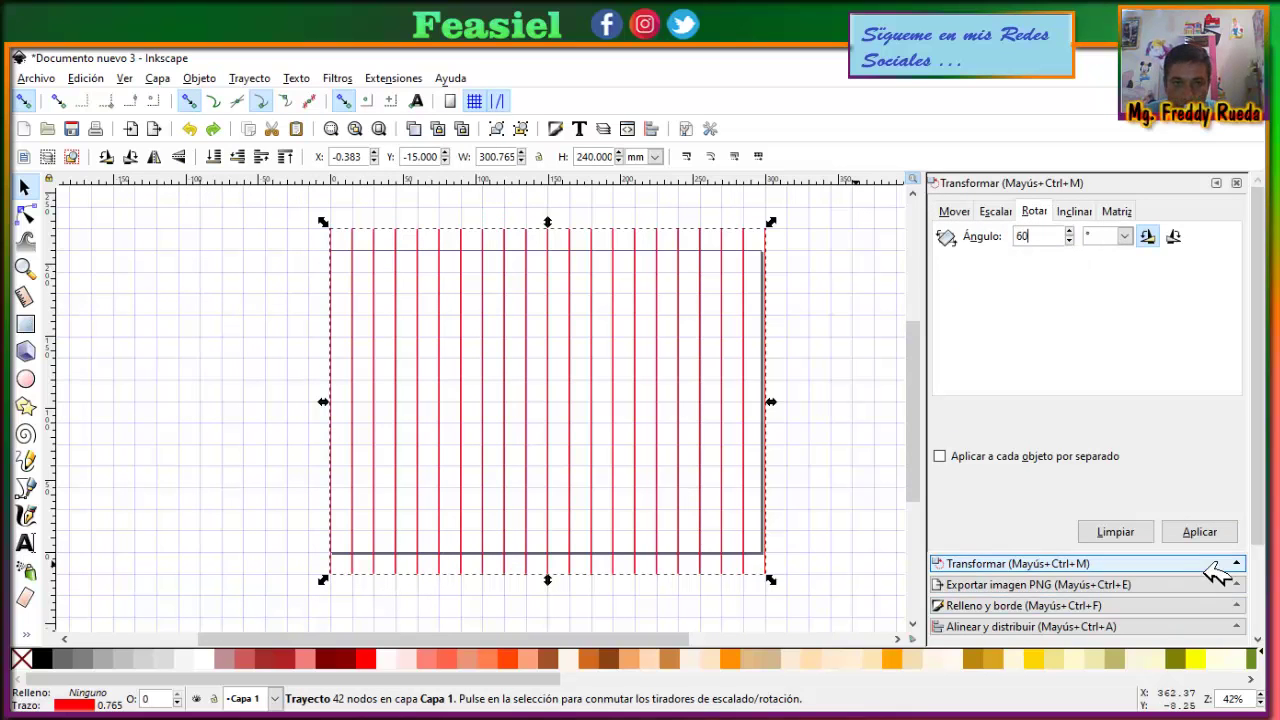
left_click(1200, 532)
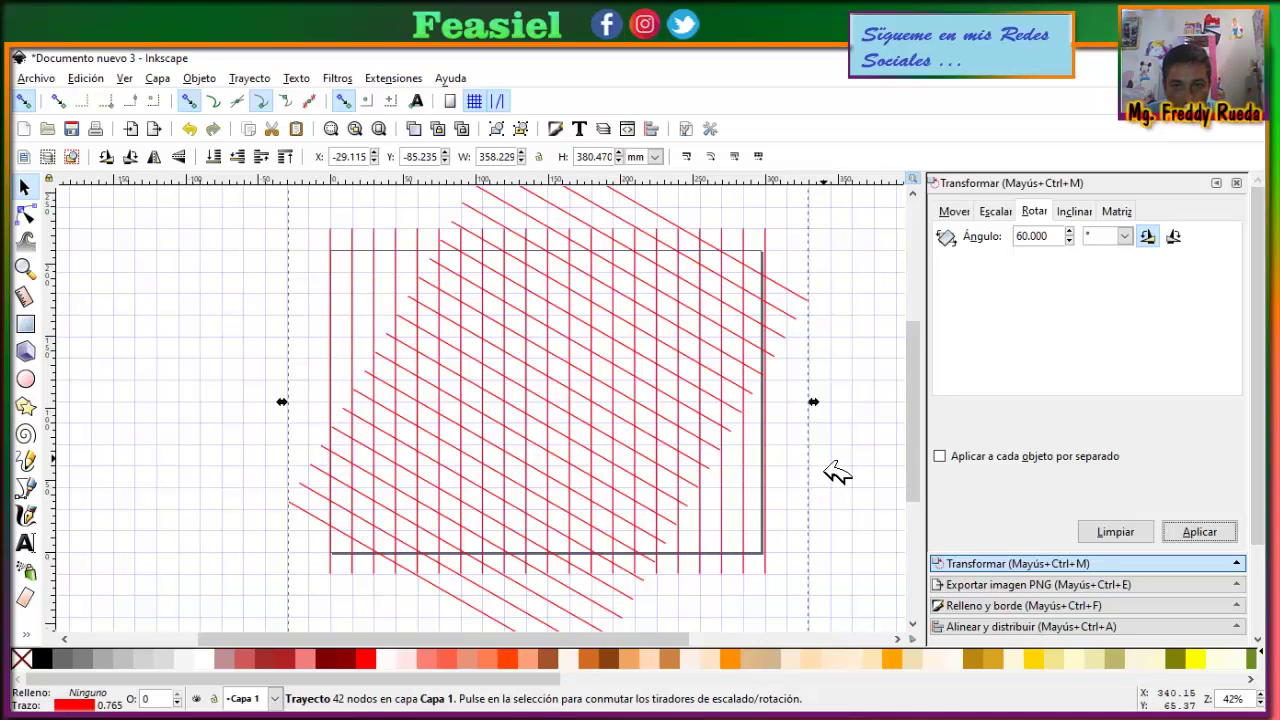
Step: Delete the rotated diagonal lines, keeping the Transform dialog set to 60°
scroll(838, 477, "down", 1, "ctrl")
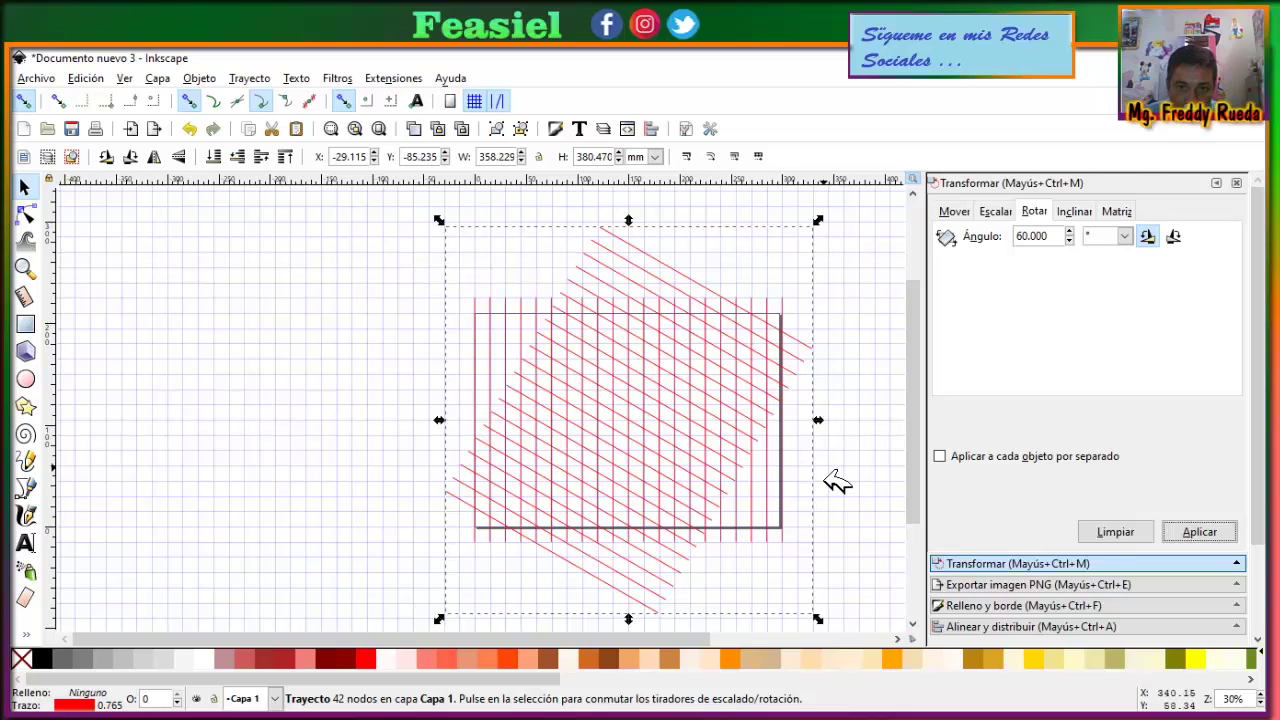
scroll(790, 505, "up", 2, "ctrl")
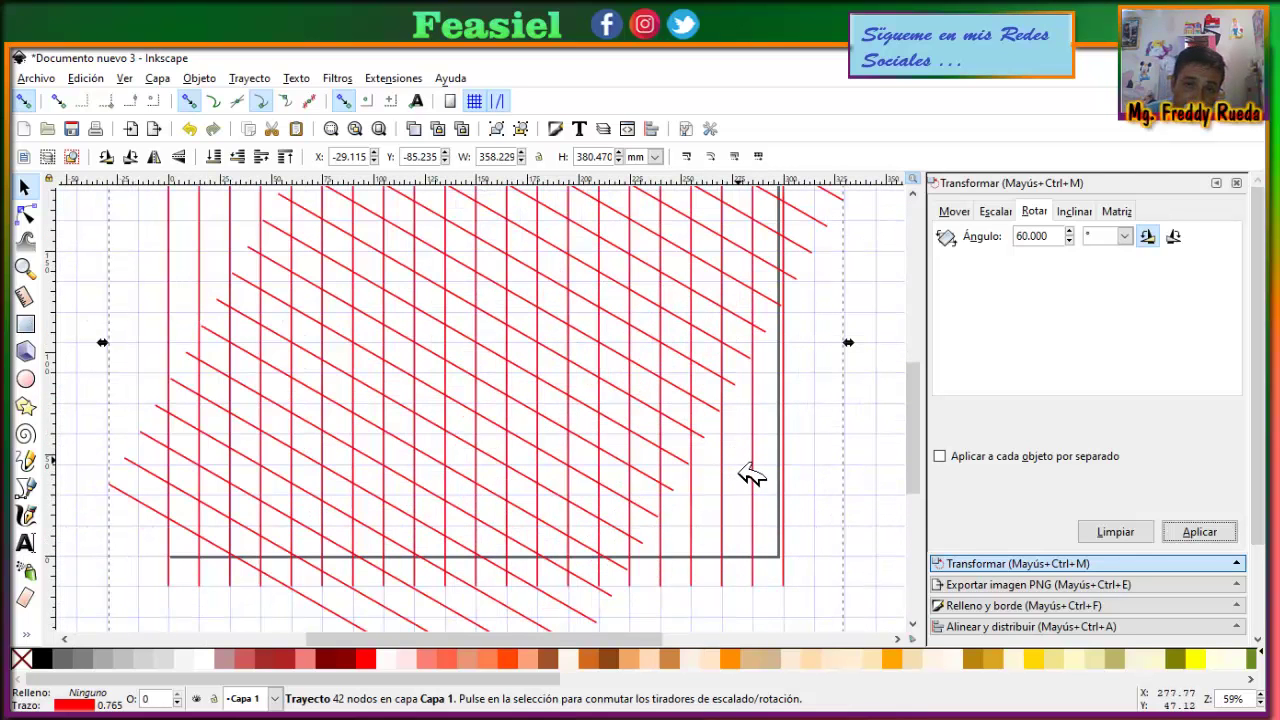
scroll(760, 499, "down", 1, "ctrl")
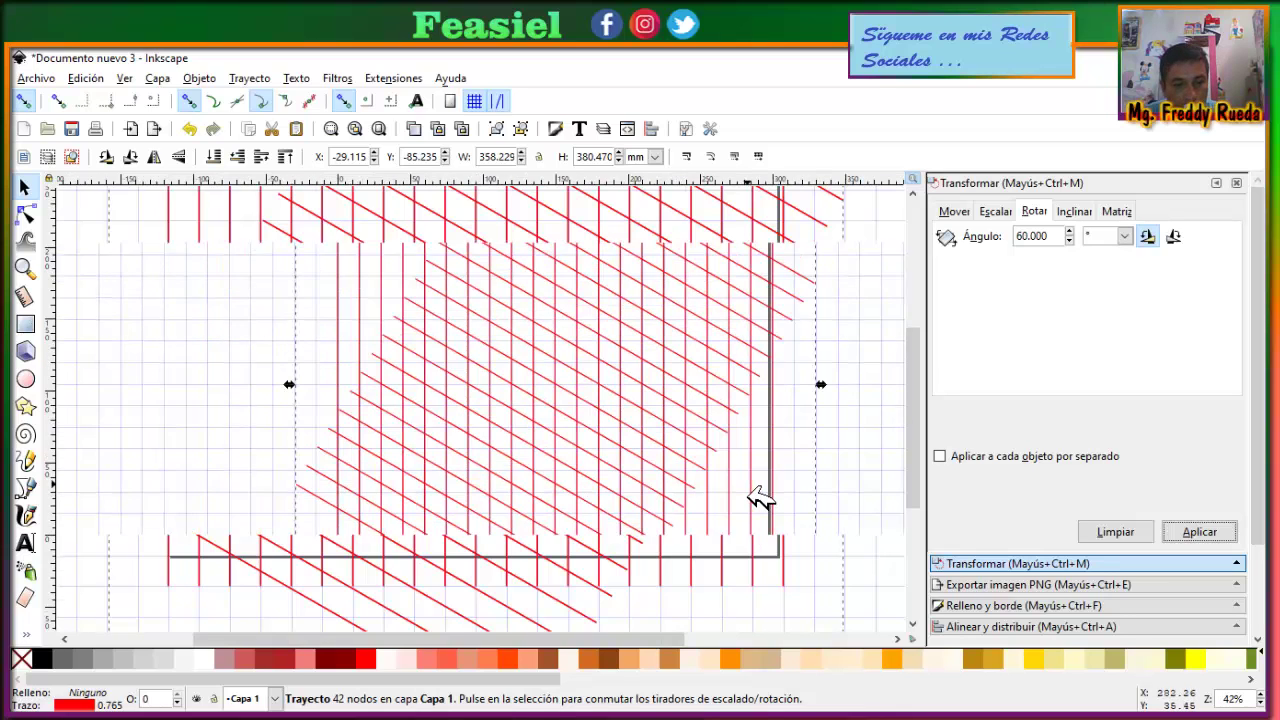
scroll(760, 499, "down", 1, "ctrl")
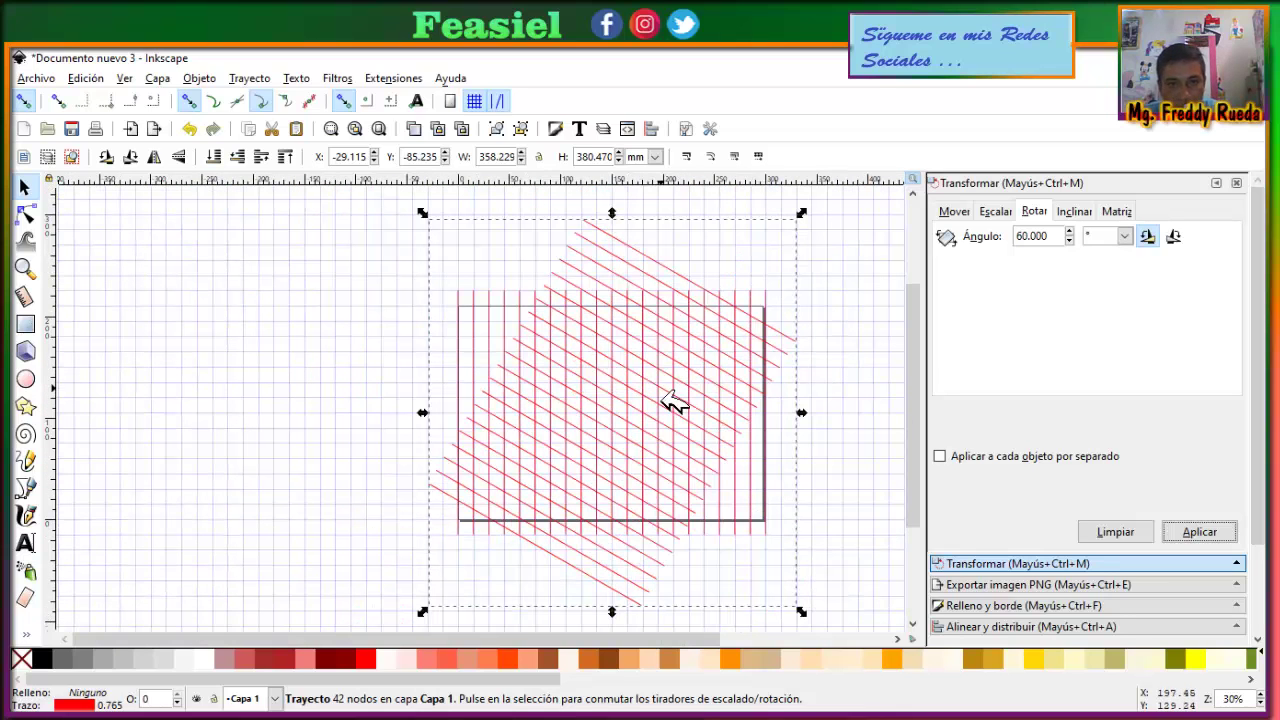
key("Delete")
Step: Stretch the vertical red line path from 240 to 420 mm tall, past the page edges
left_click(645, 362)
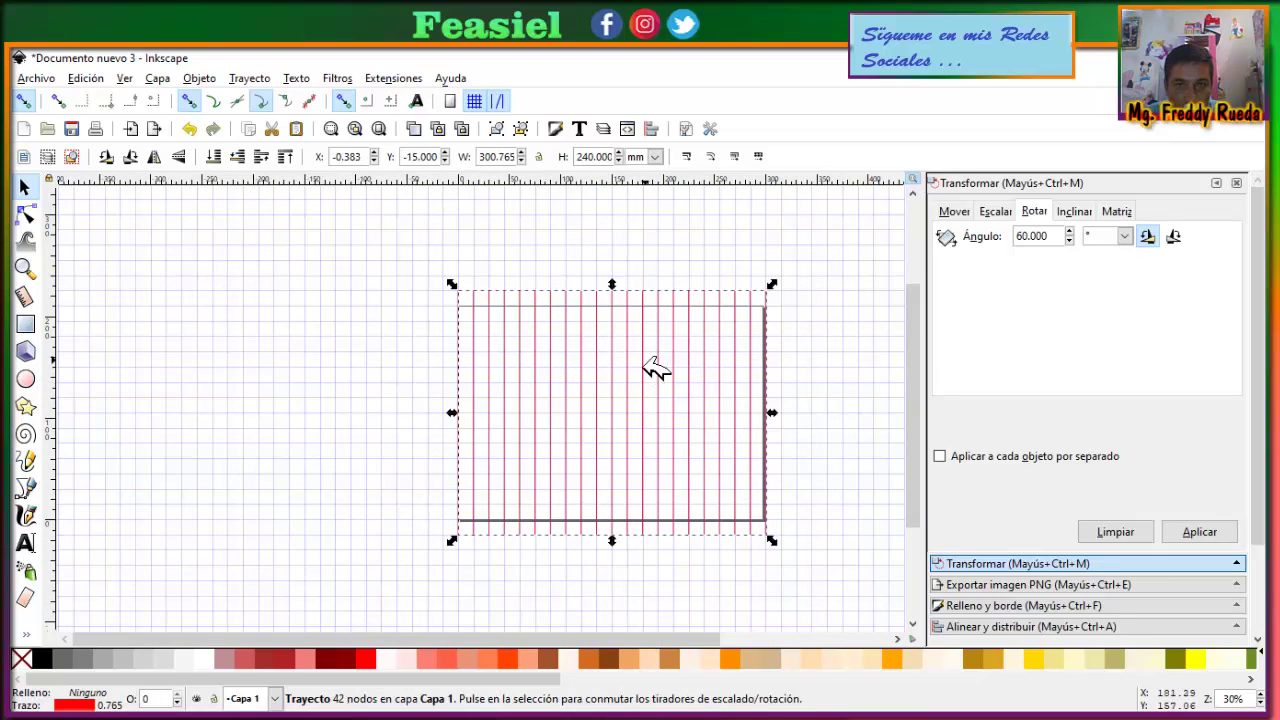
left_click_drag(613, 285, 612, 196)
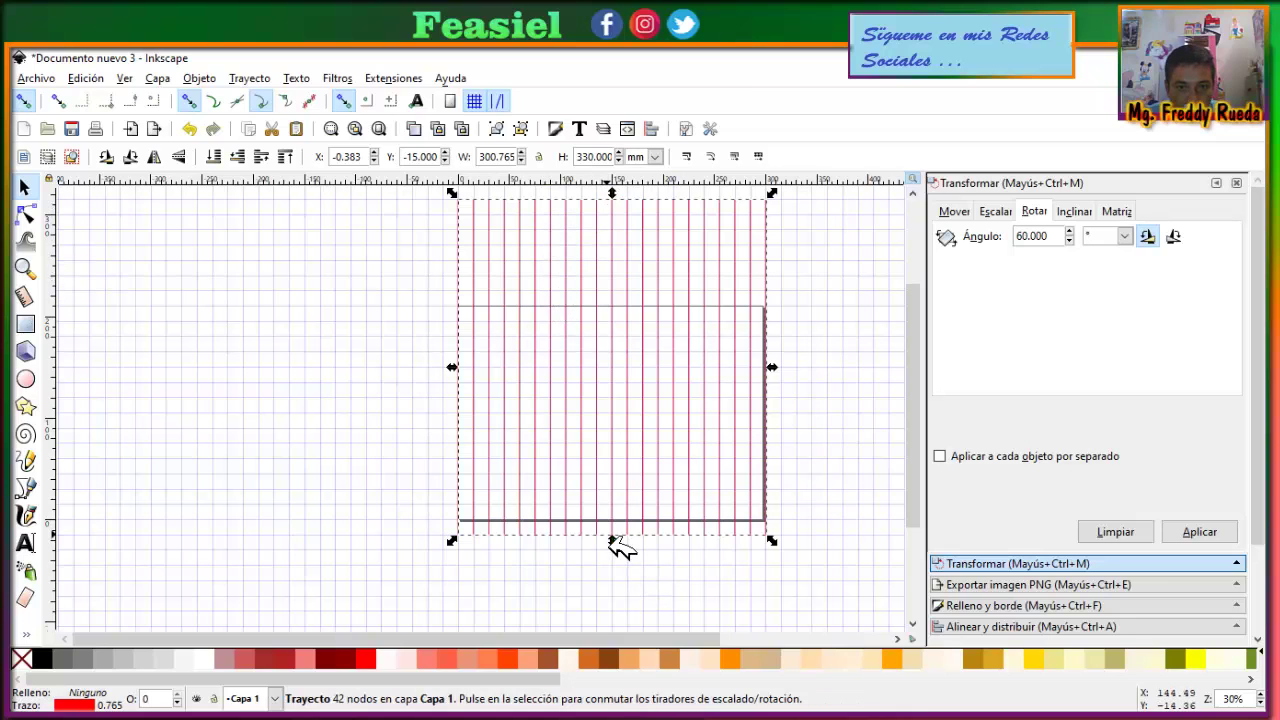
left_click_drag(612, 541, 610, 630)
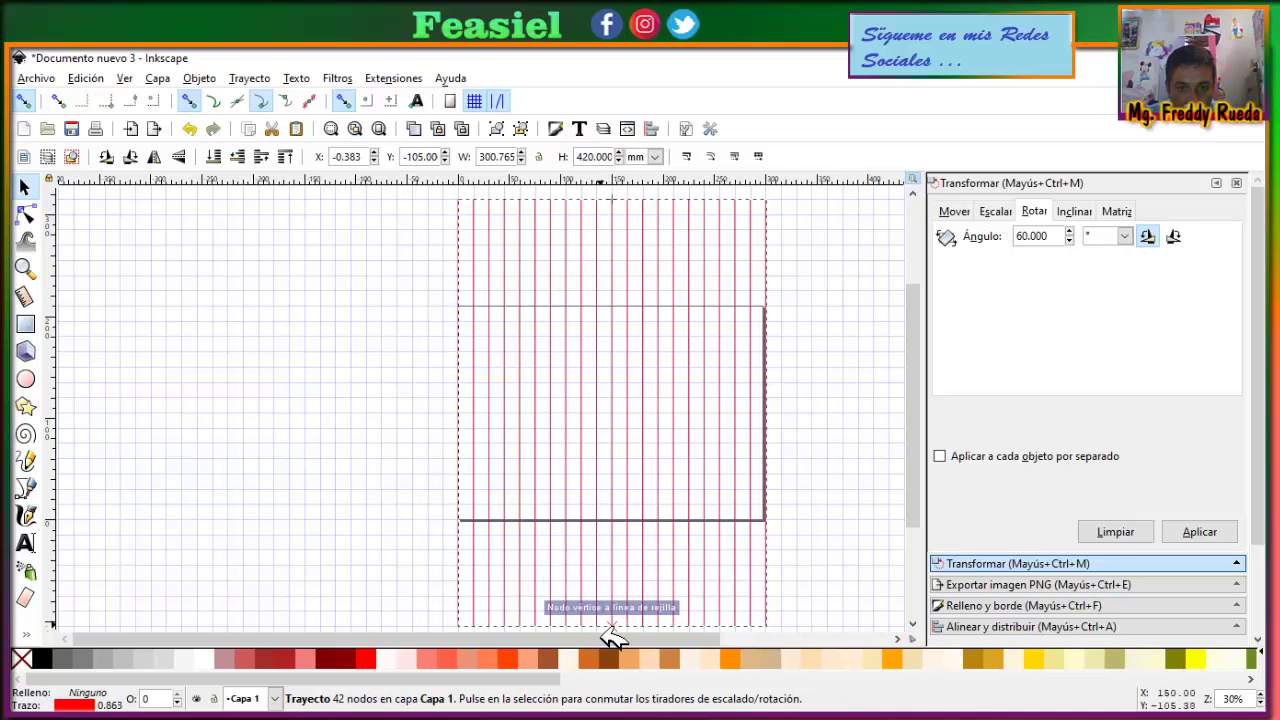
scroll(608, 550, "down", 3)
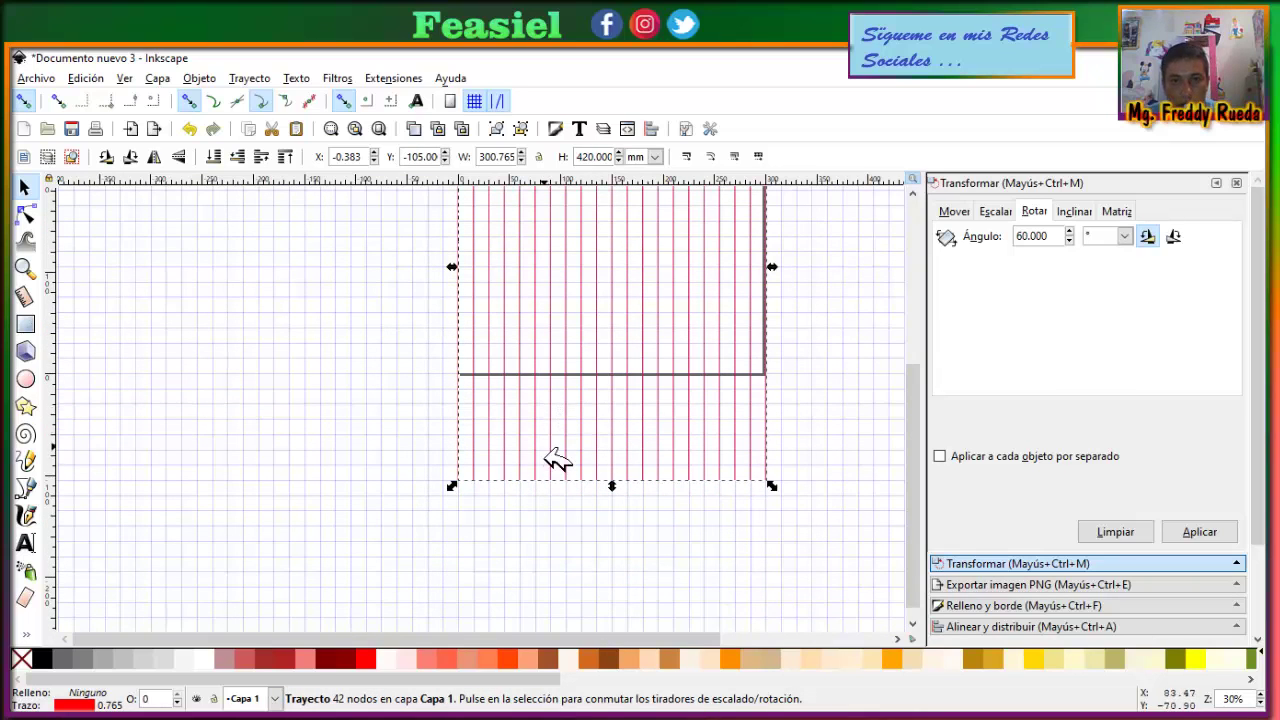
scroll(714, 368, "down", 2, "ctrl")
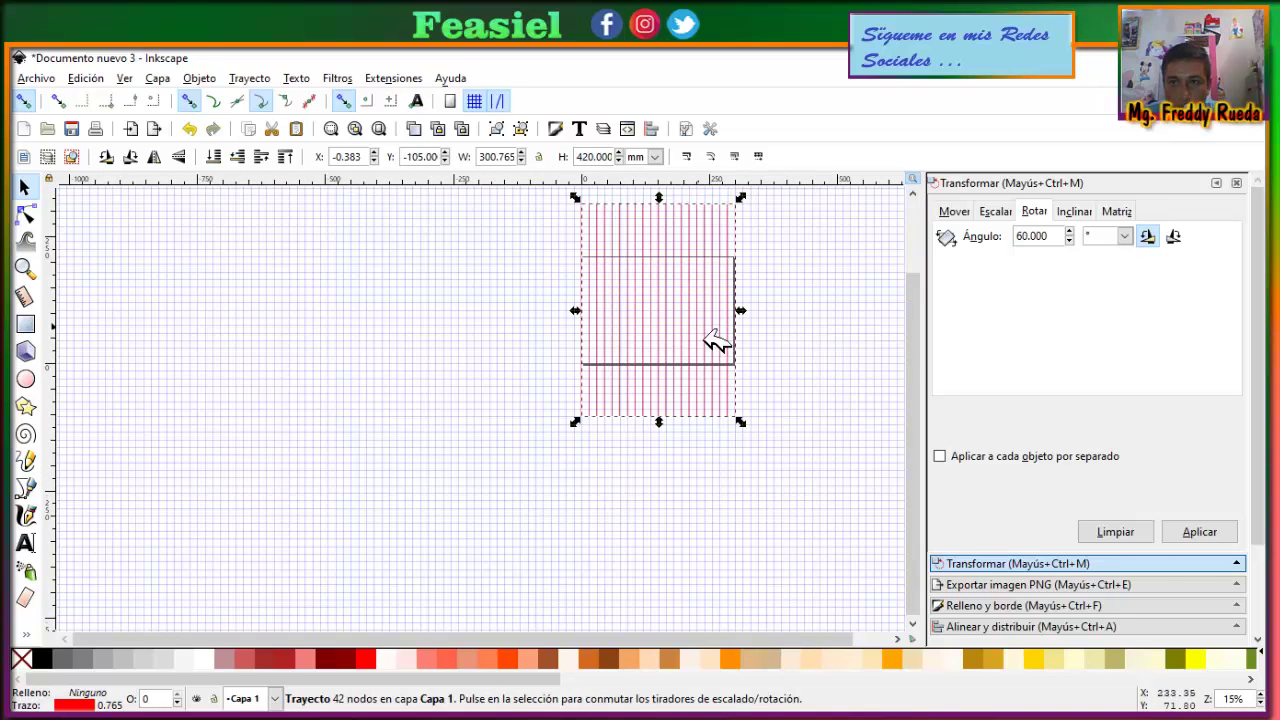
scroll(705, 330, "up", 3)
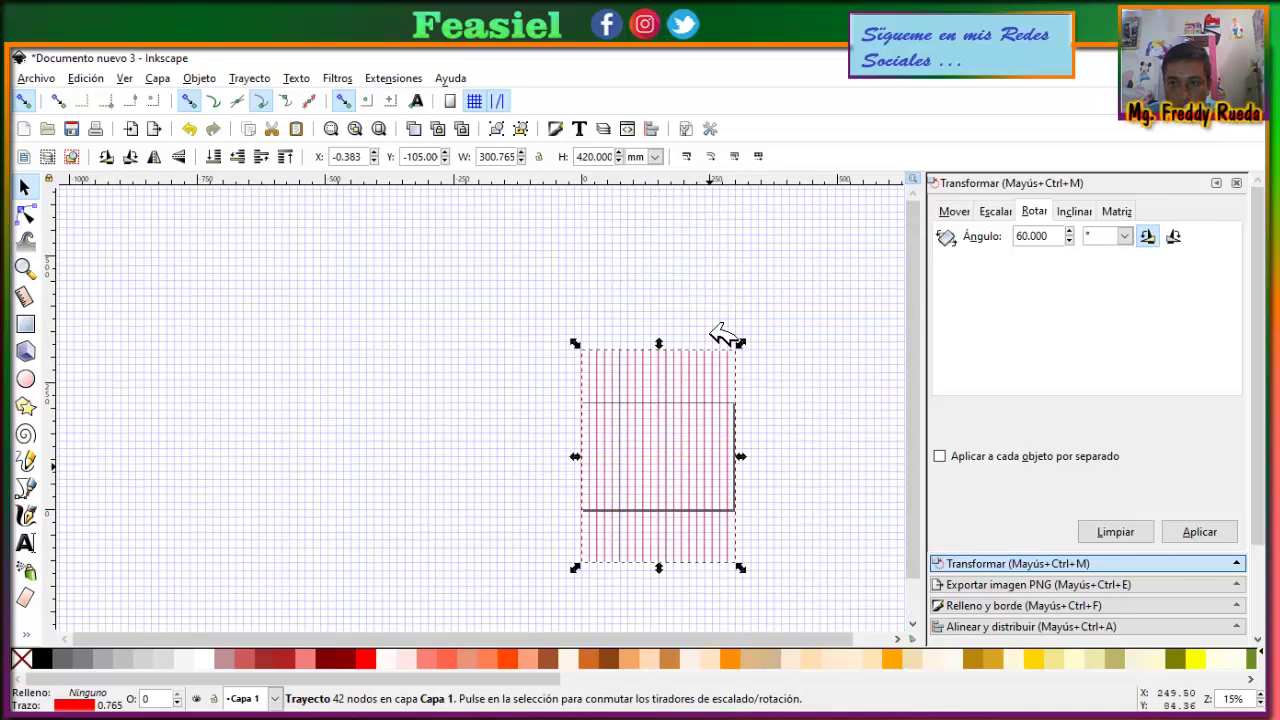
Step: Rotate the stretched red line path 60° into a diagonal set
left_click(1200, 532)
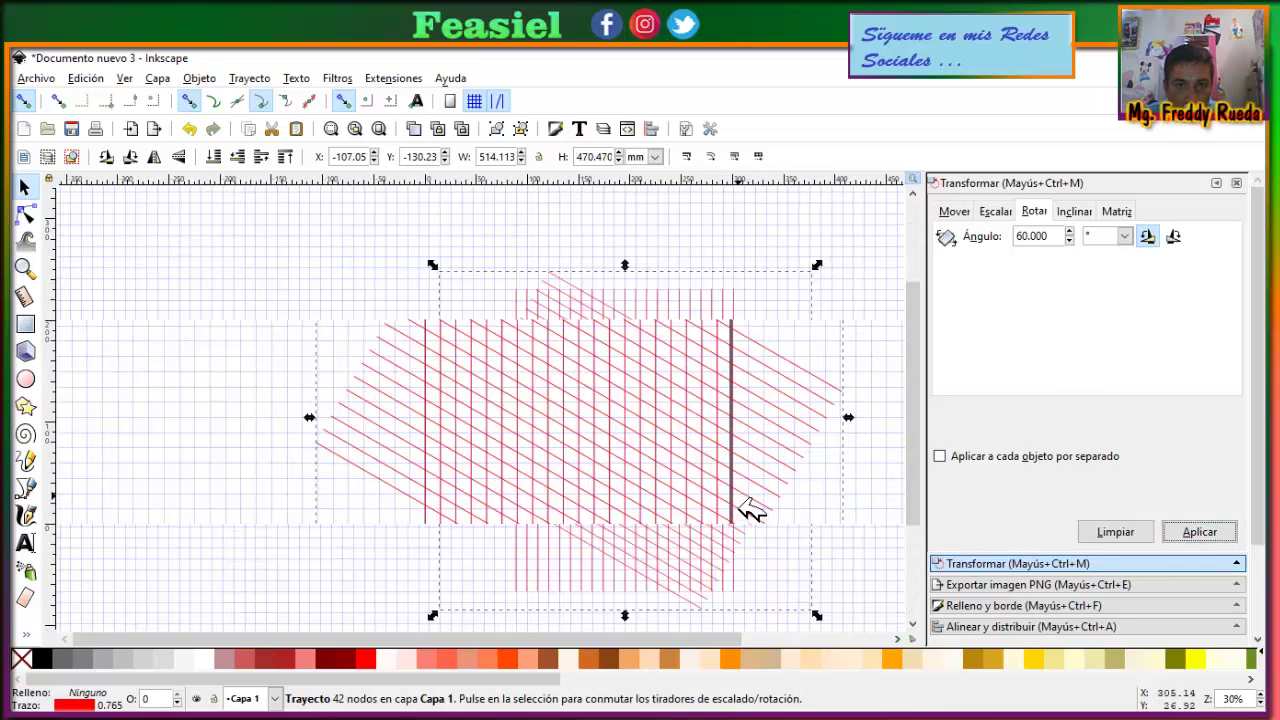
scroll(748, 537, "up", 2, "ctrl")
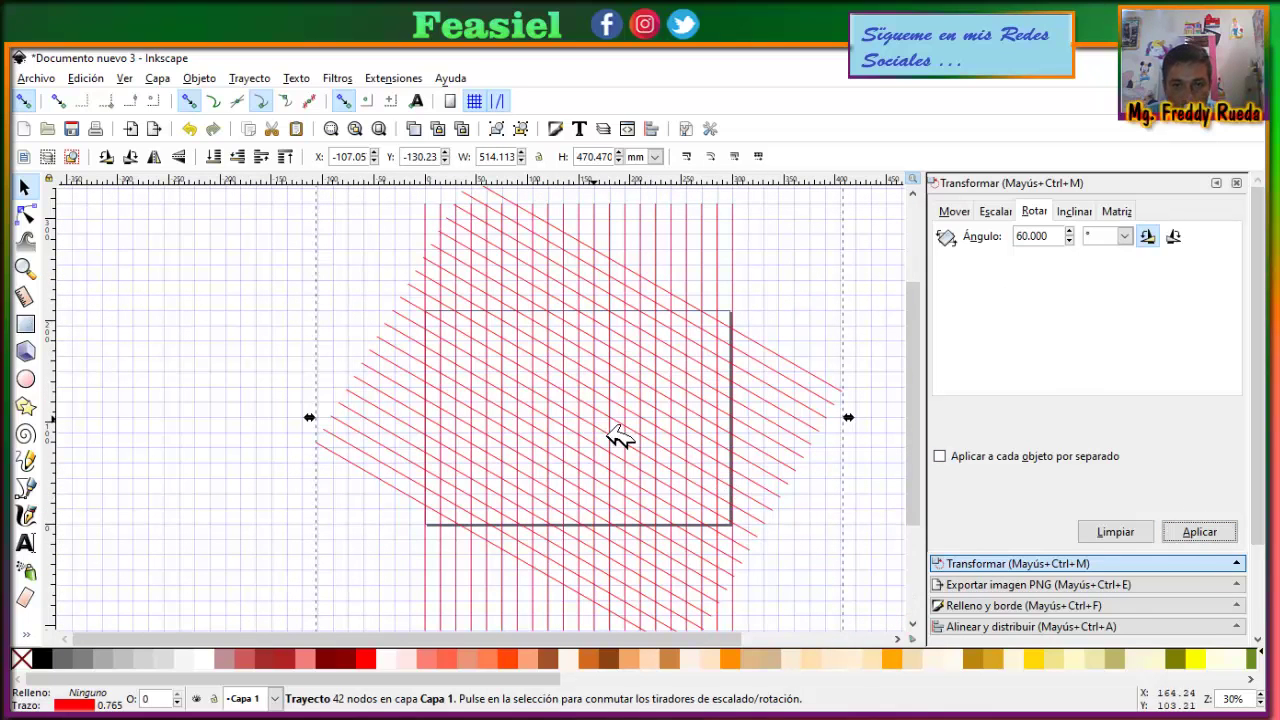
scroll(620, 437, "down", 1, "ctrl")
scroll(622, 437, "down", 1, "ctrl")
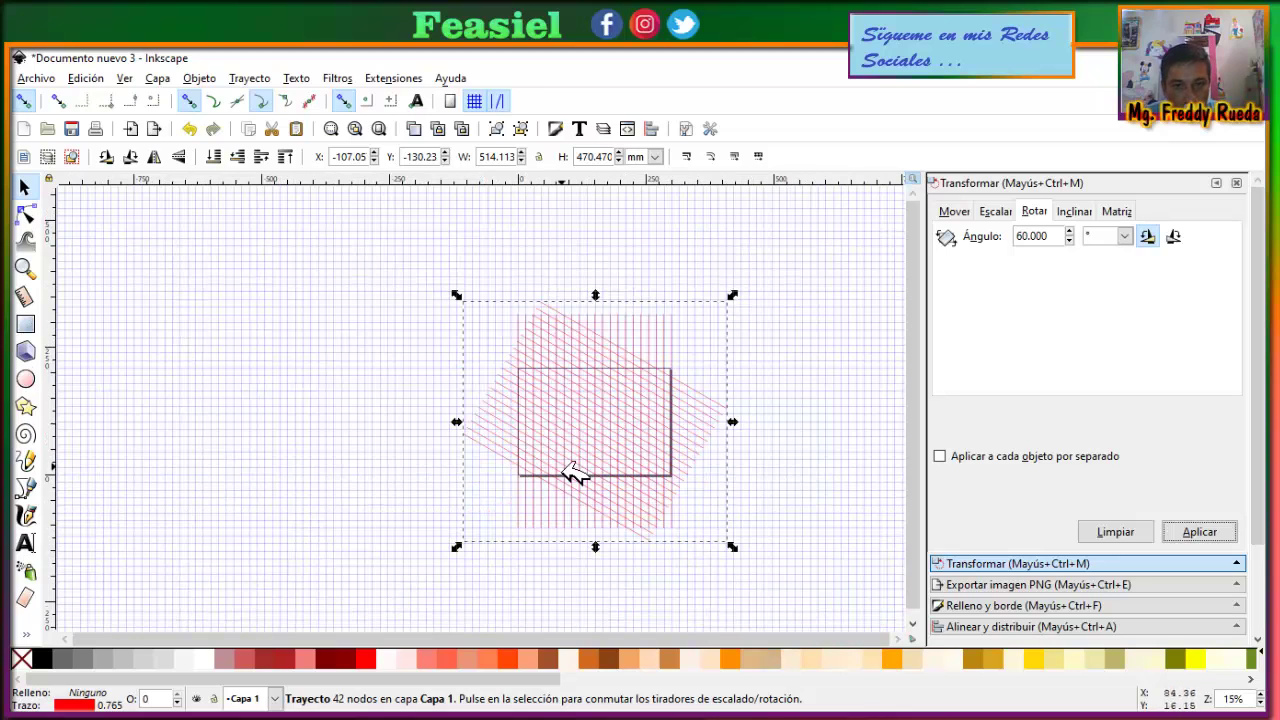
Step: Duplicate the diagonal lines and mirror the copy horizontally into the opposing diagonal
left_click(414, 129)
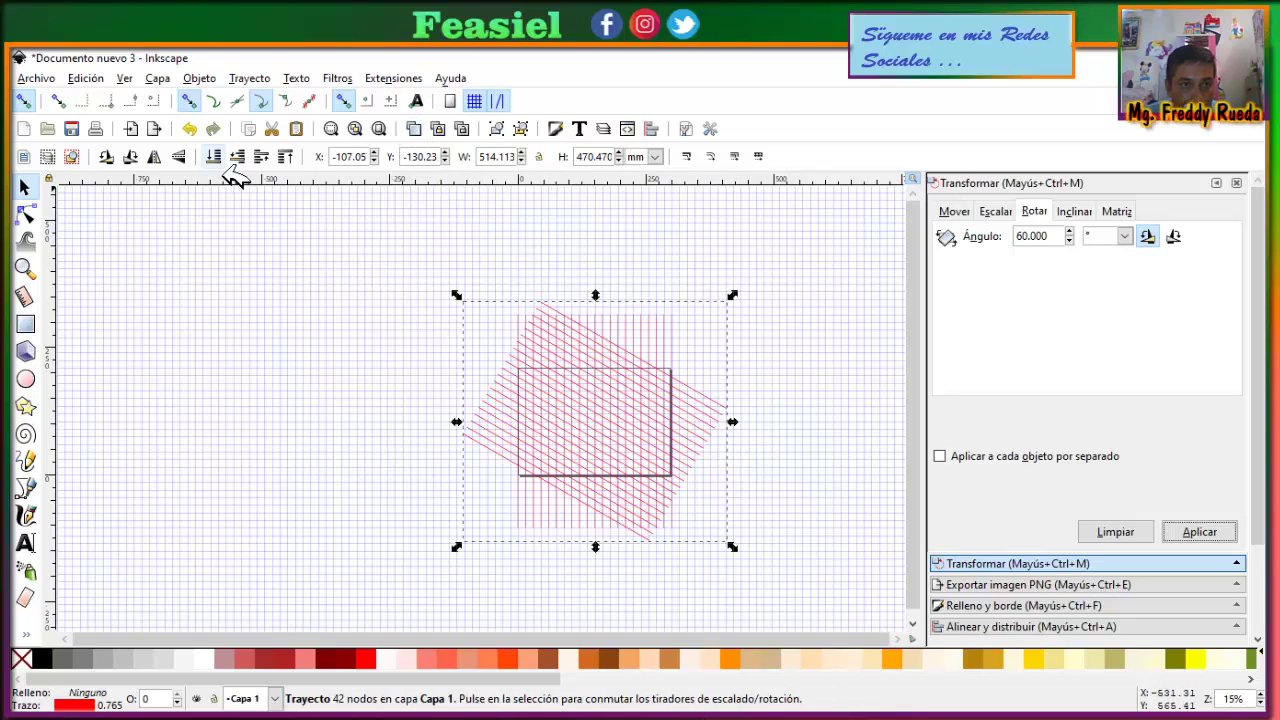
left_click(155, 158)
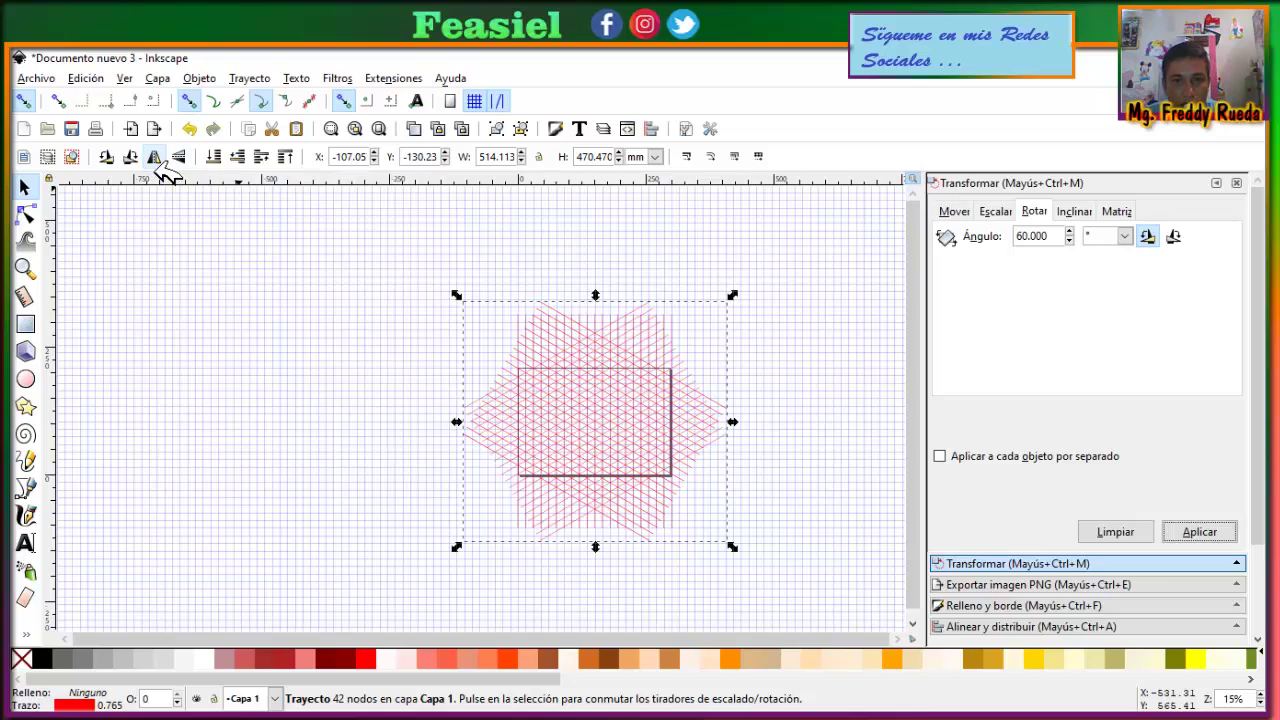
scroll(643, 452, "up", 2, "ctrl")
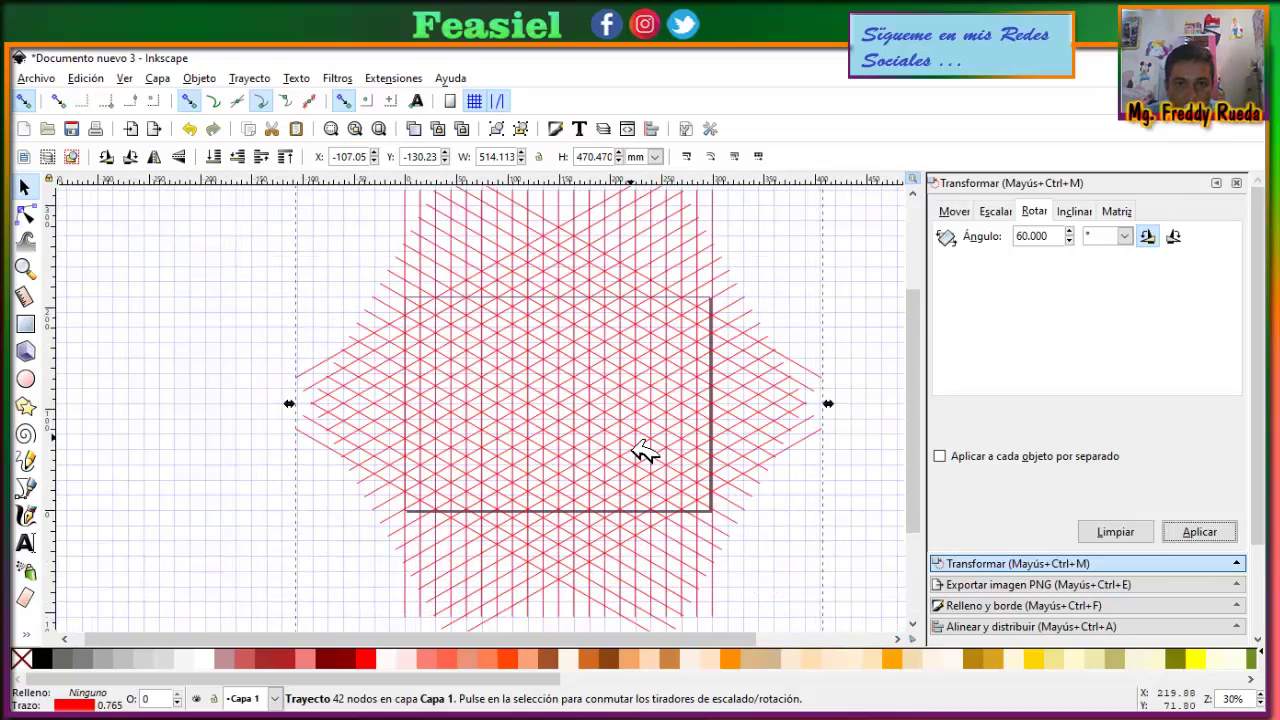
scroll(643, 452, "up", 1, "ctrl")
scroll(674, 280, "up", 1, "ctrl")
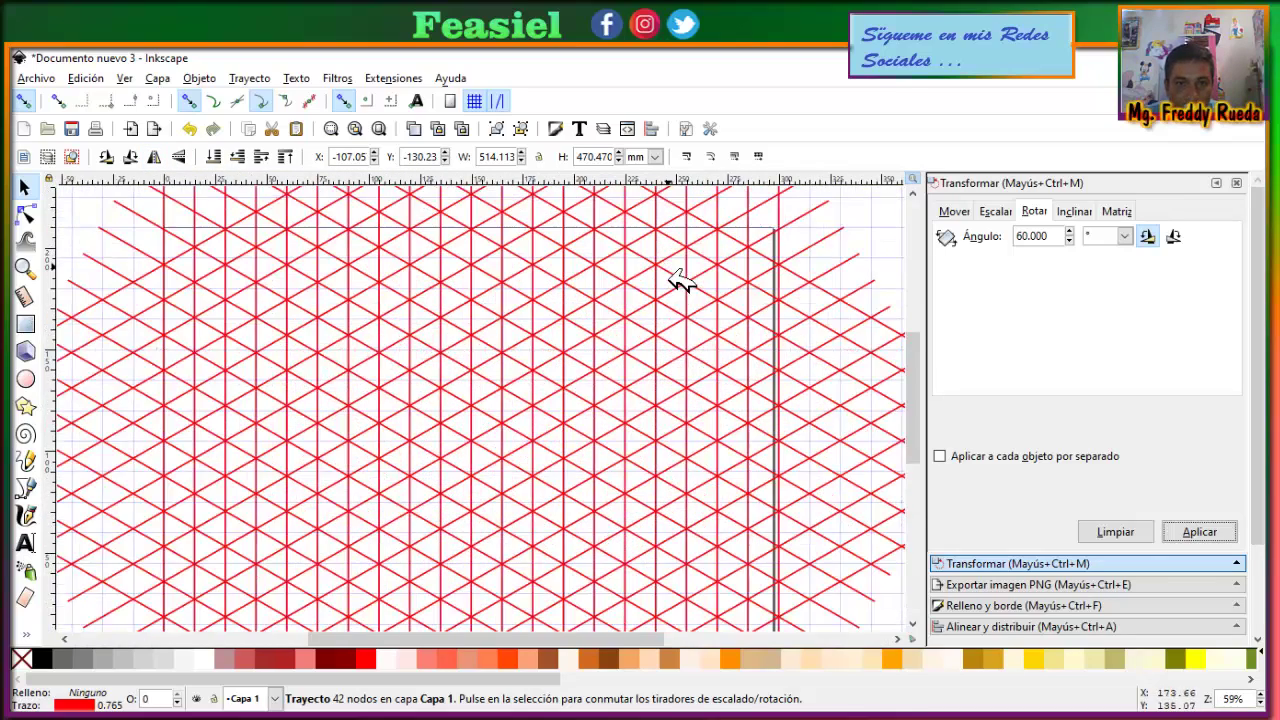
scroll(674, 280, "up", 1, "ctrl")
scroll(450, 450, "down", 3, "ctrl")
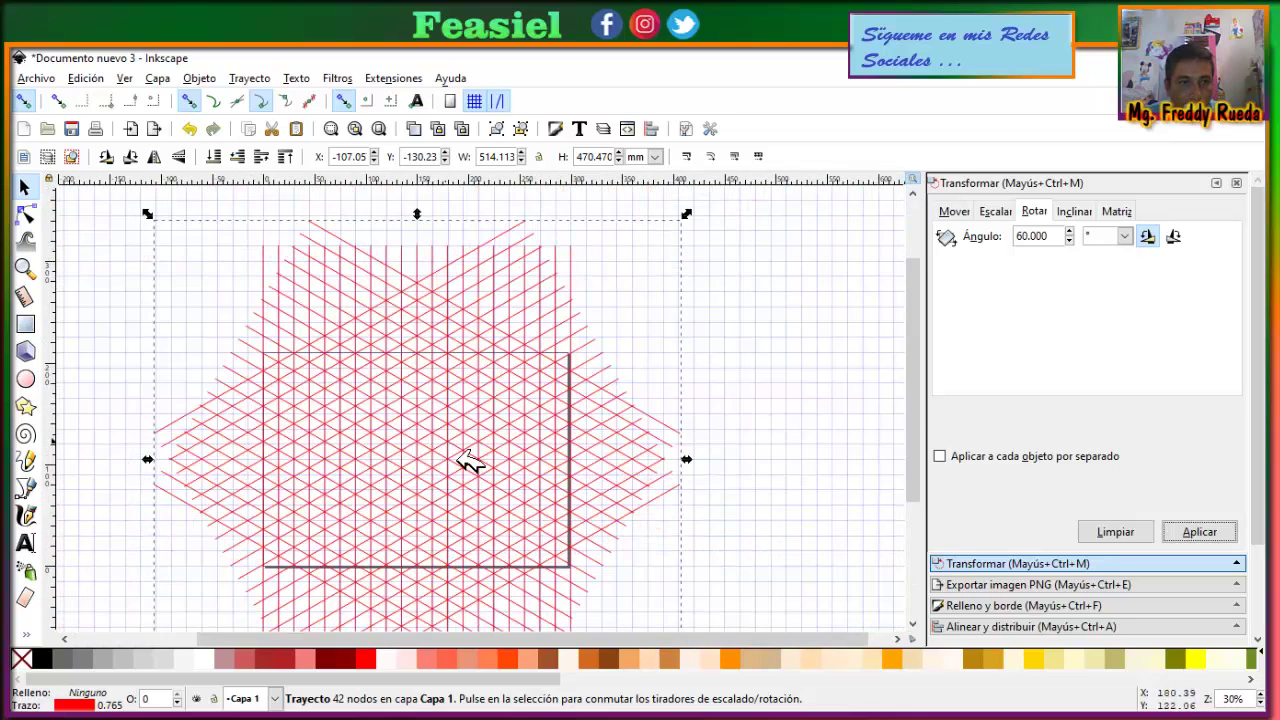
scroll(490, 475, "down", 2, "ctrl")
left_click(677, 480)
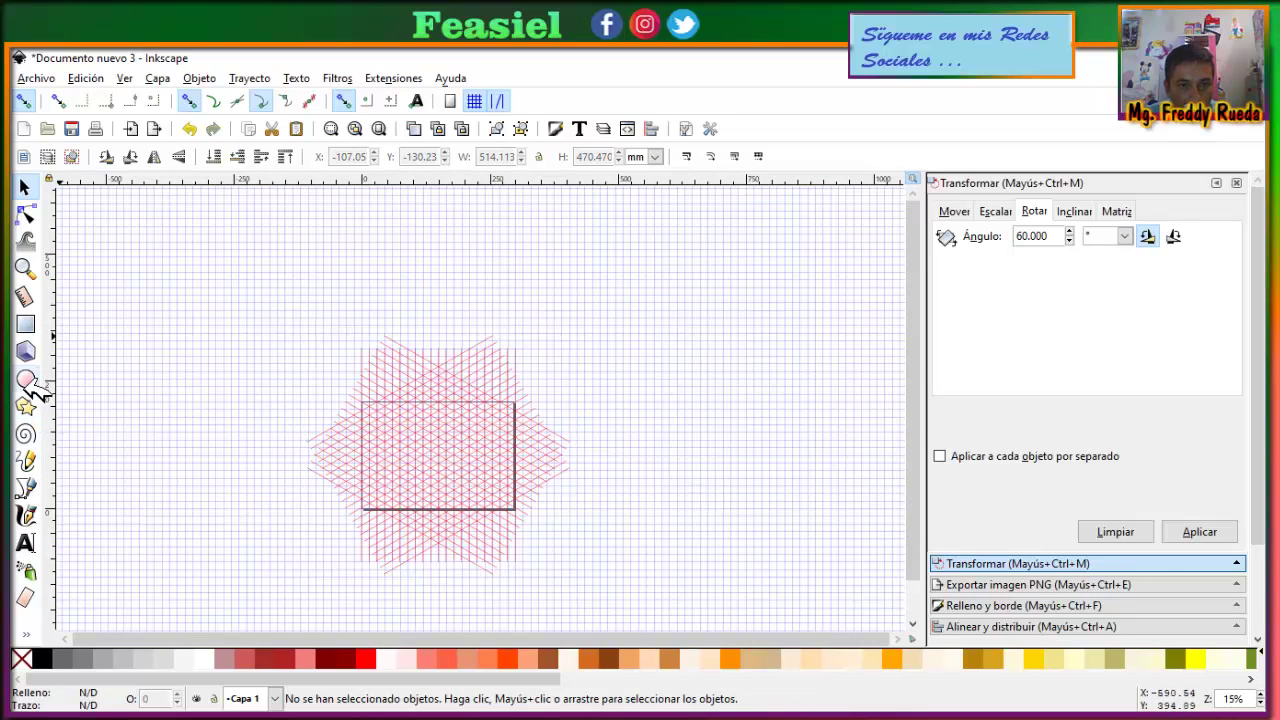
Step: Draw a red 300 × 210 mm rectangle covering the page over the grid
left_click(26, 323)
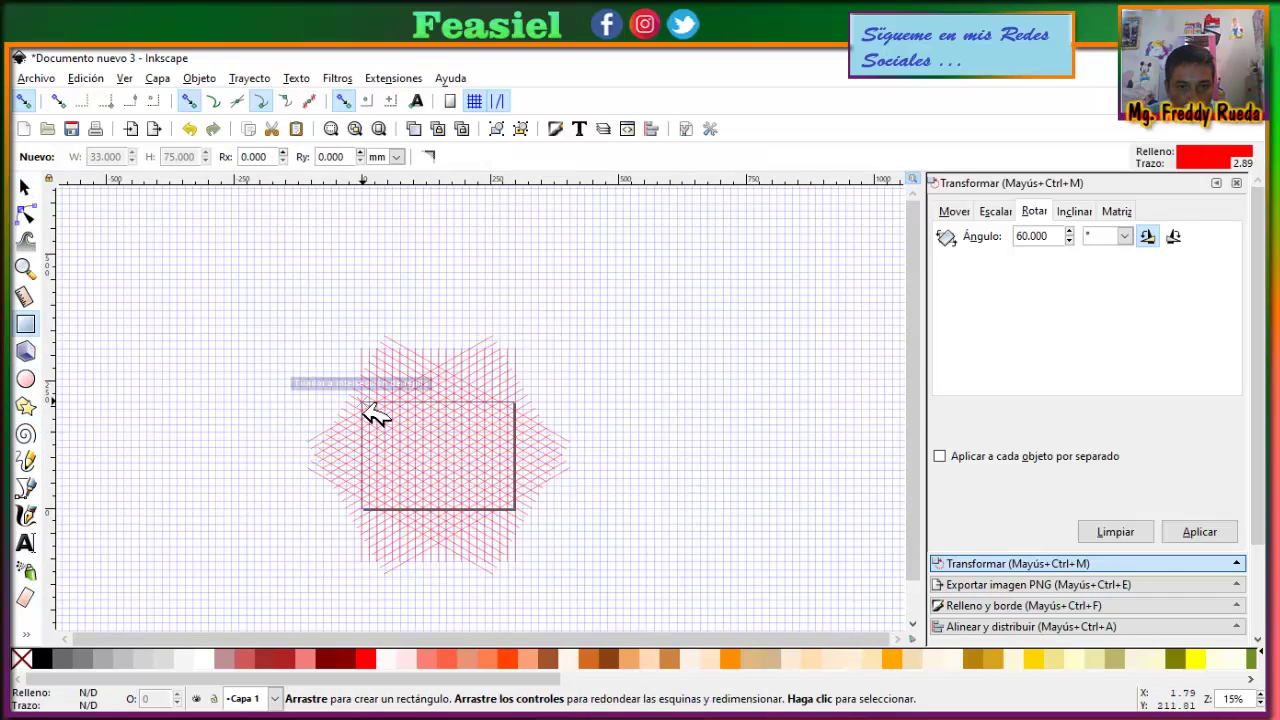
left_click_drag(363, 403, 518, 512)
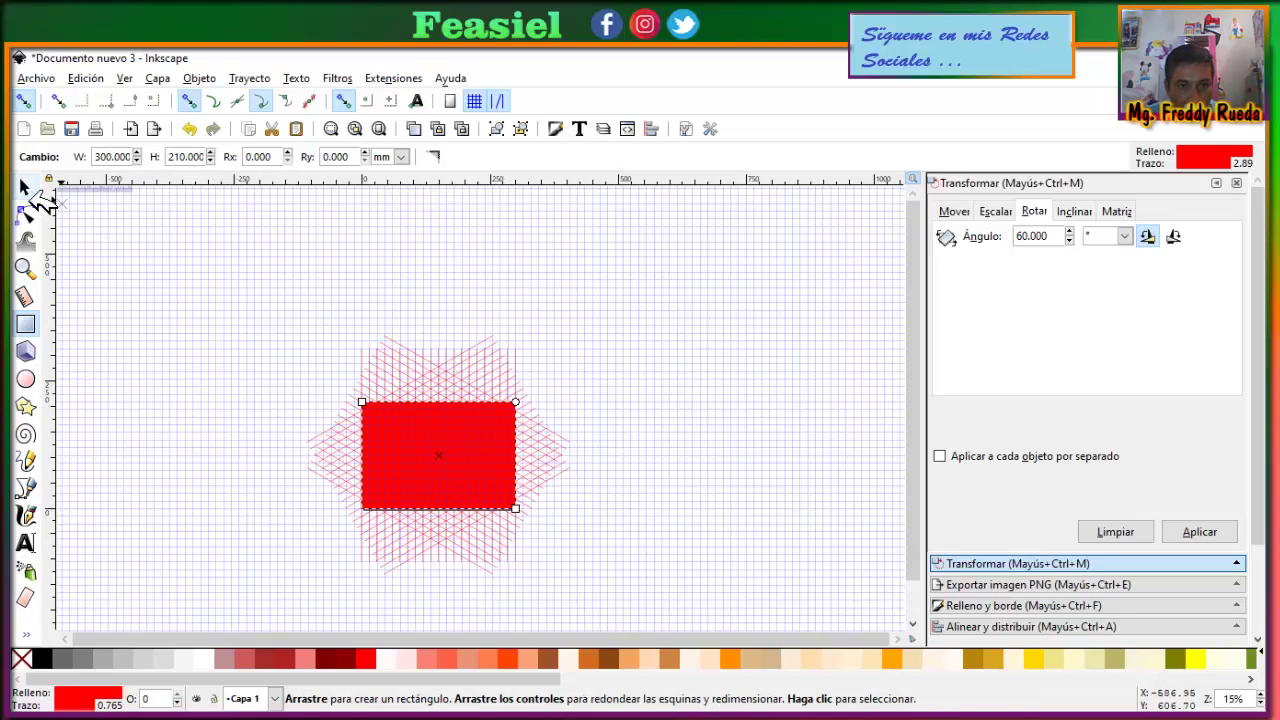
left_click(25, 187)
left_click(271, 306)
Step: Select everything, release the clip on the line pattern, then reselect the isometric grid
left_click_drag(241, 251, 714, 628)
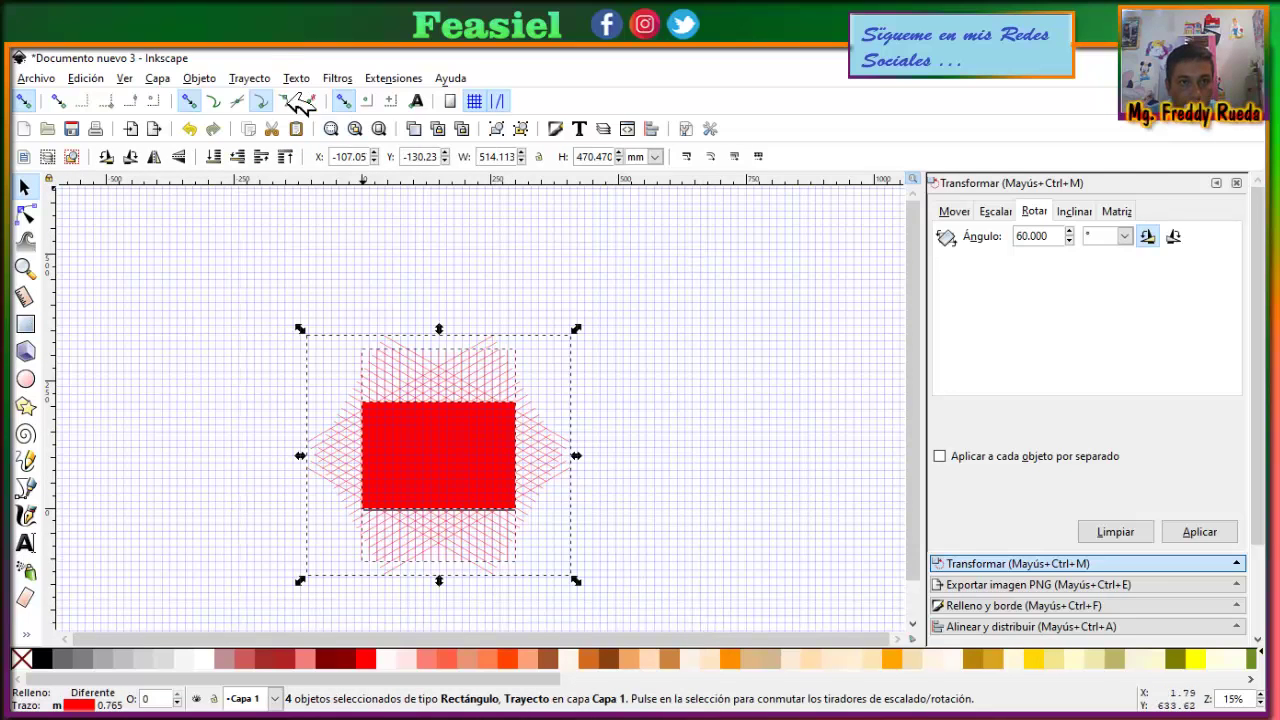
left_click(201, 80)
mouse_move(221, 274)
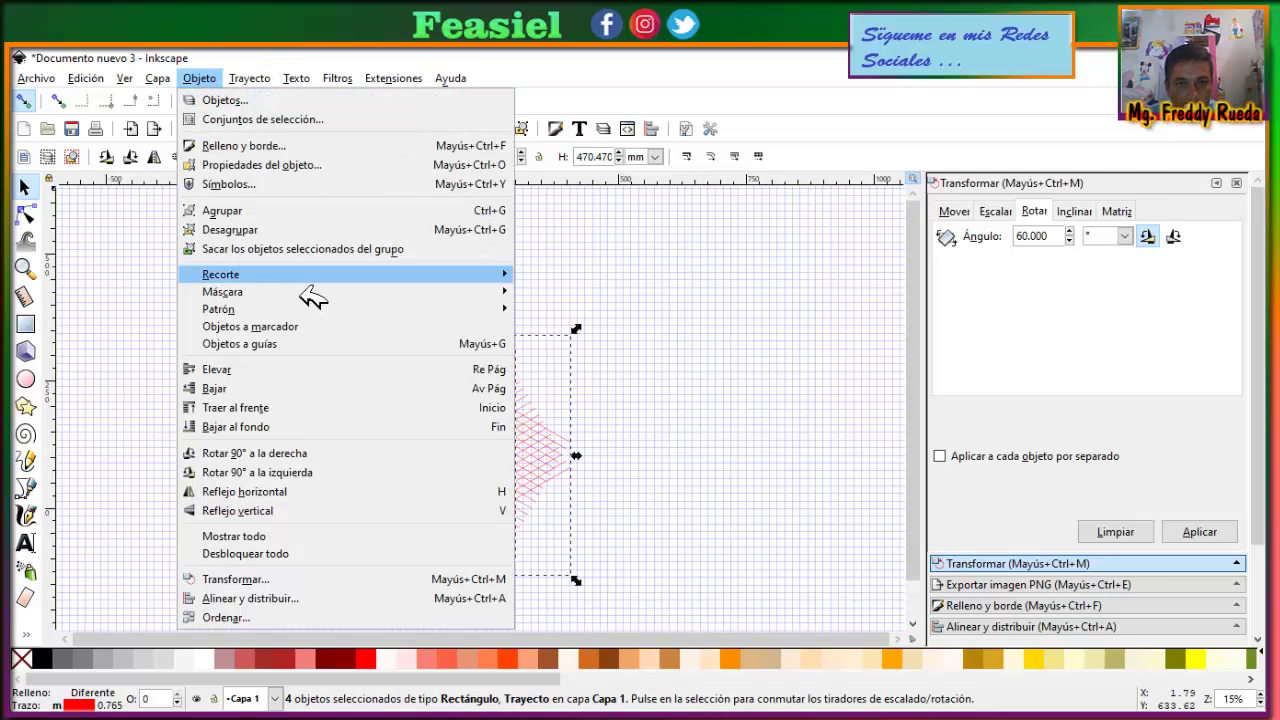
left_click(560, 290)
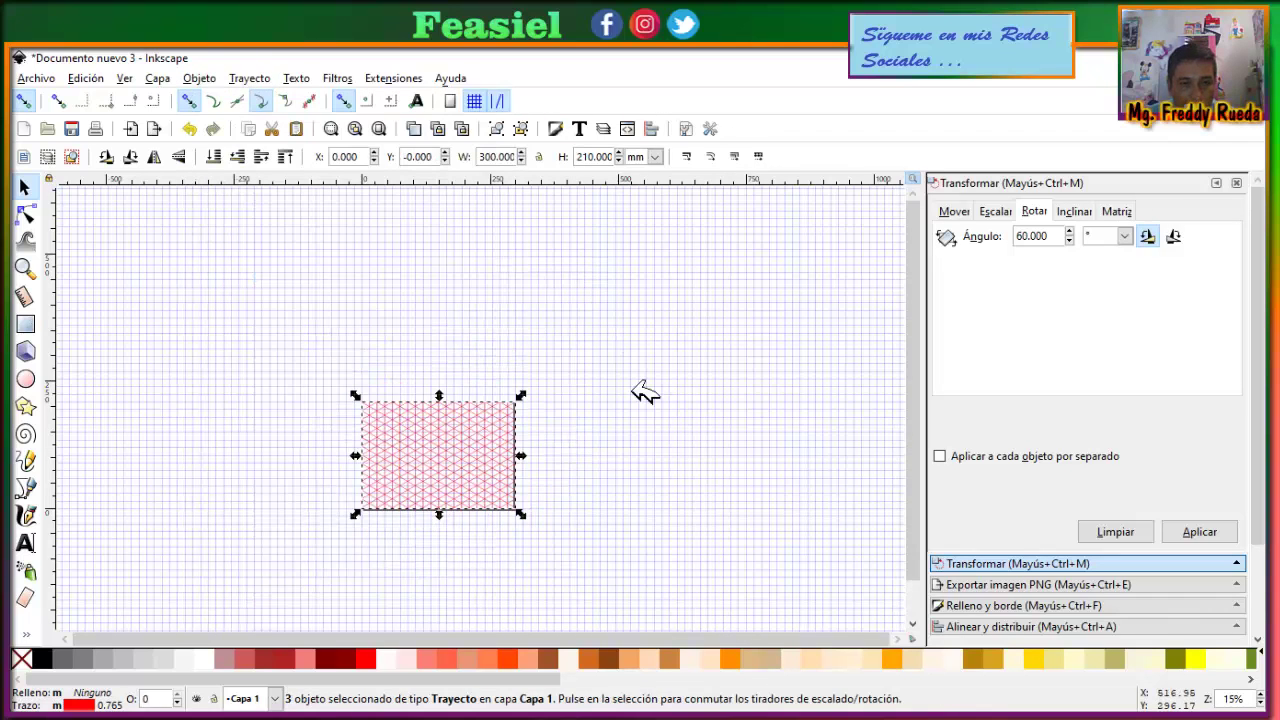
left_click(634, 457)
scroll(399, 518, "up", 3)
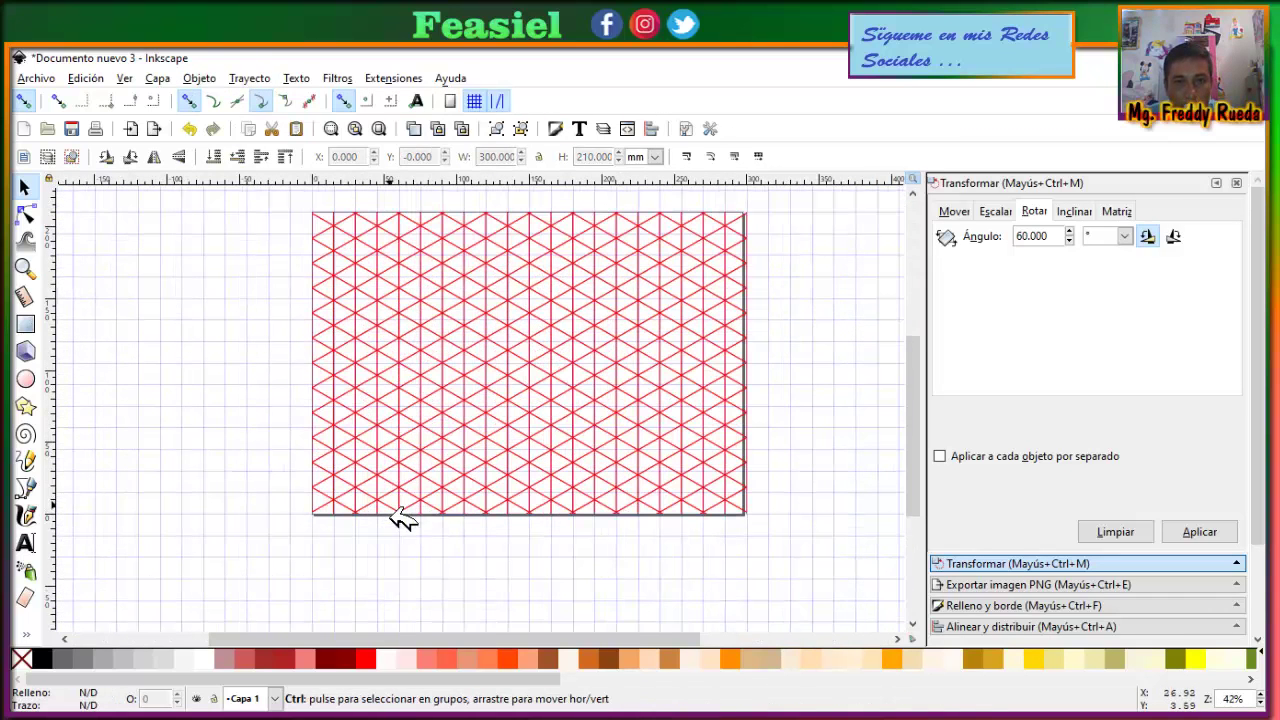
left_click(605, 494)
scroll(603, 380, "up", 2)
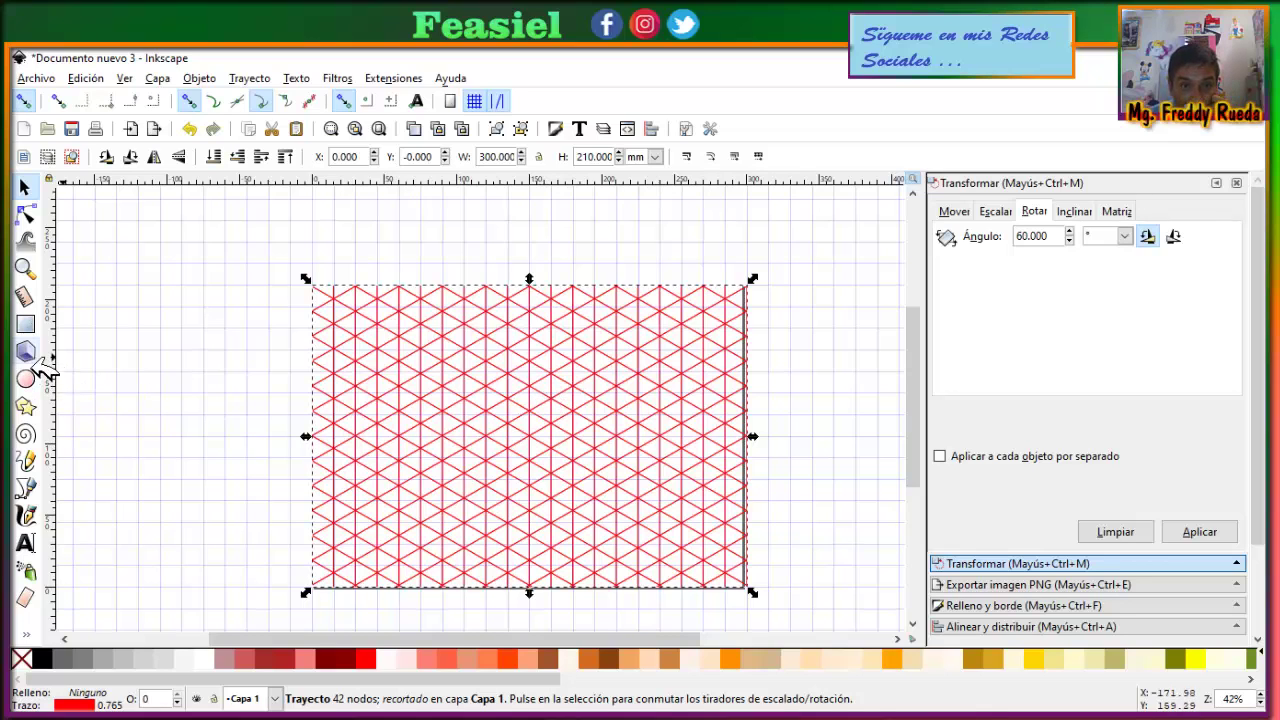
Step: Draw a 30 × 60 mm rectangle with dark red fill and black outline on the grid
left_click(26, 323)
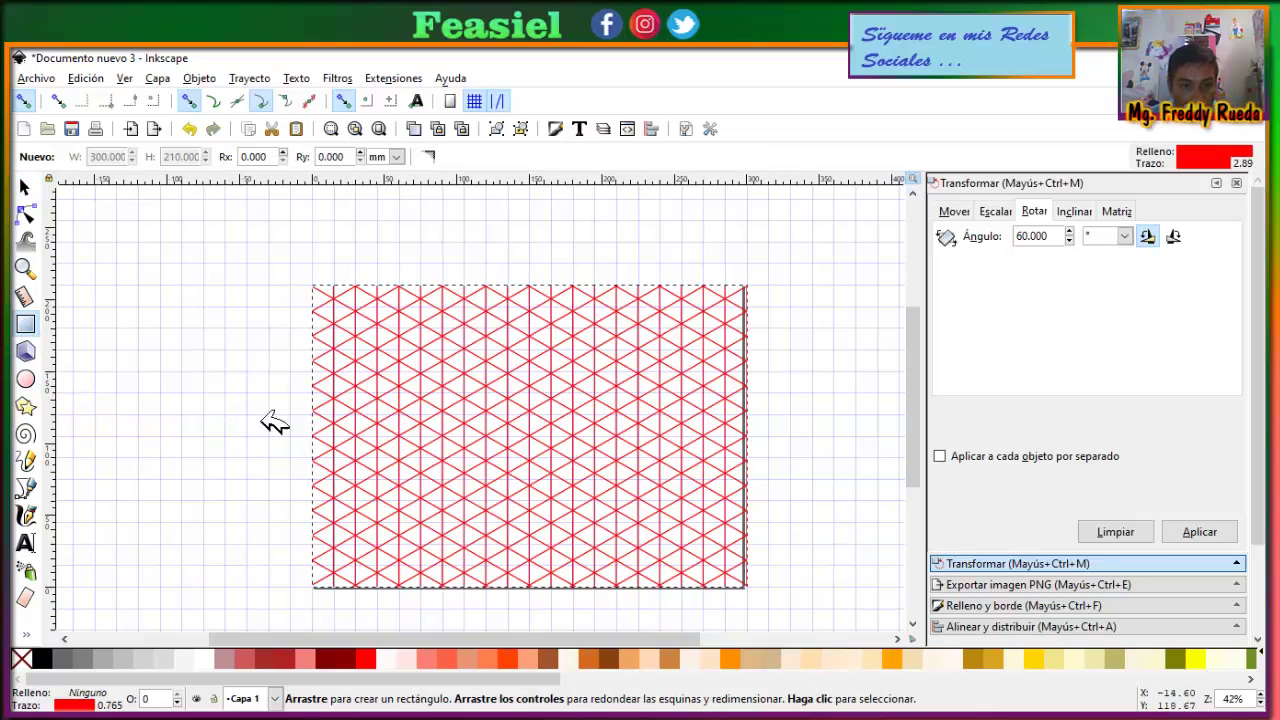
left_click(345, 659)
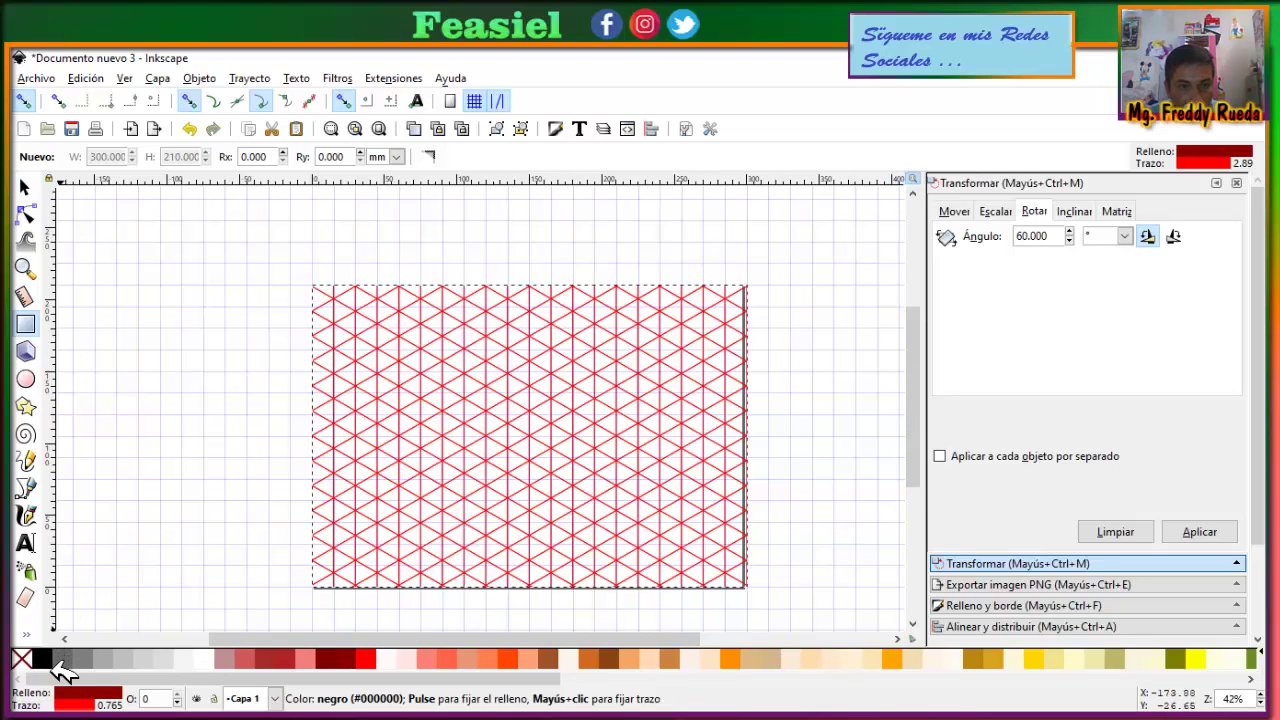
left_click(50, 662, "shift")
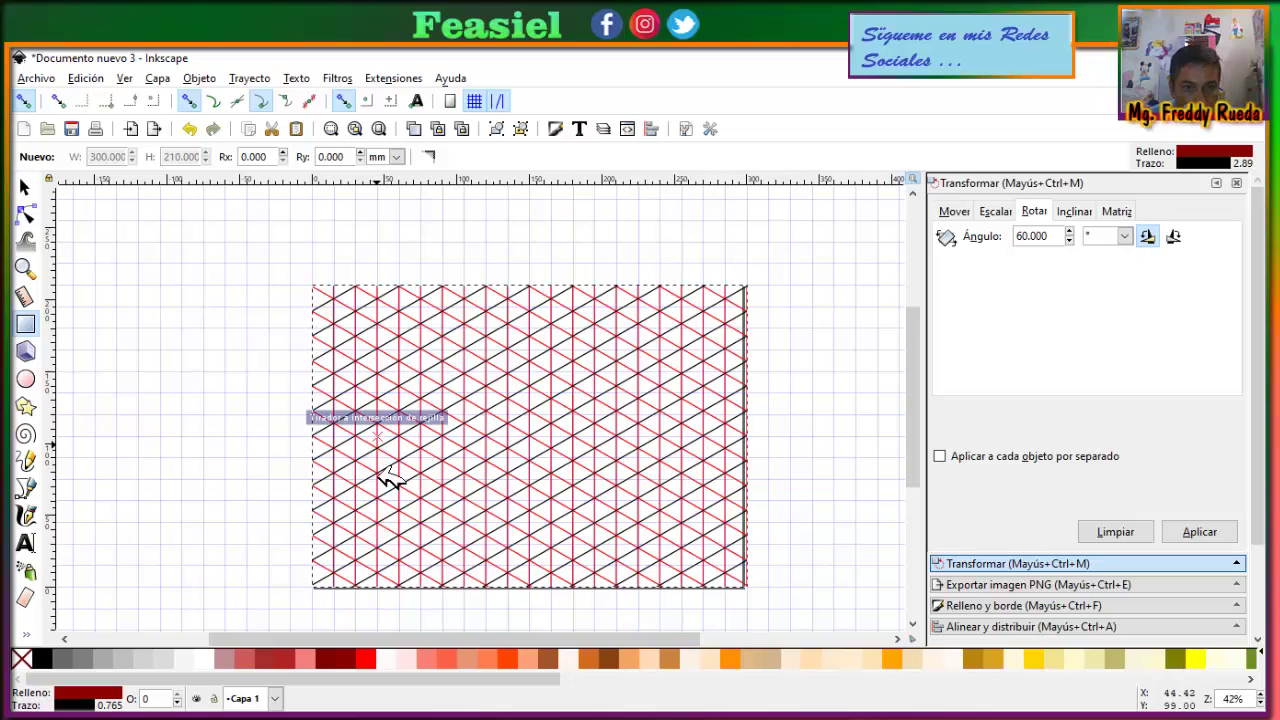
mouse_move(377, 435)
left_mouse_down()
mouse_move(406, 526)
mouse_move(421, 523)
left_mouse_up()
scroll(424, 530, "up", 1)
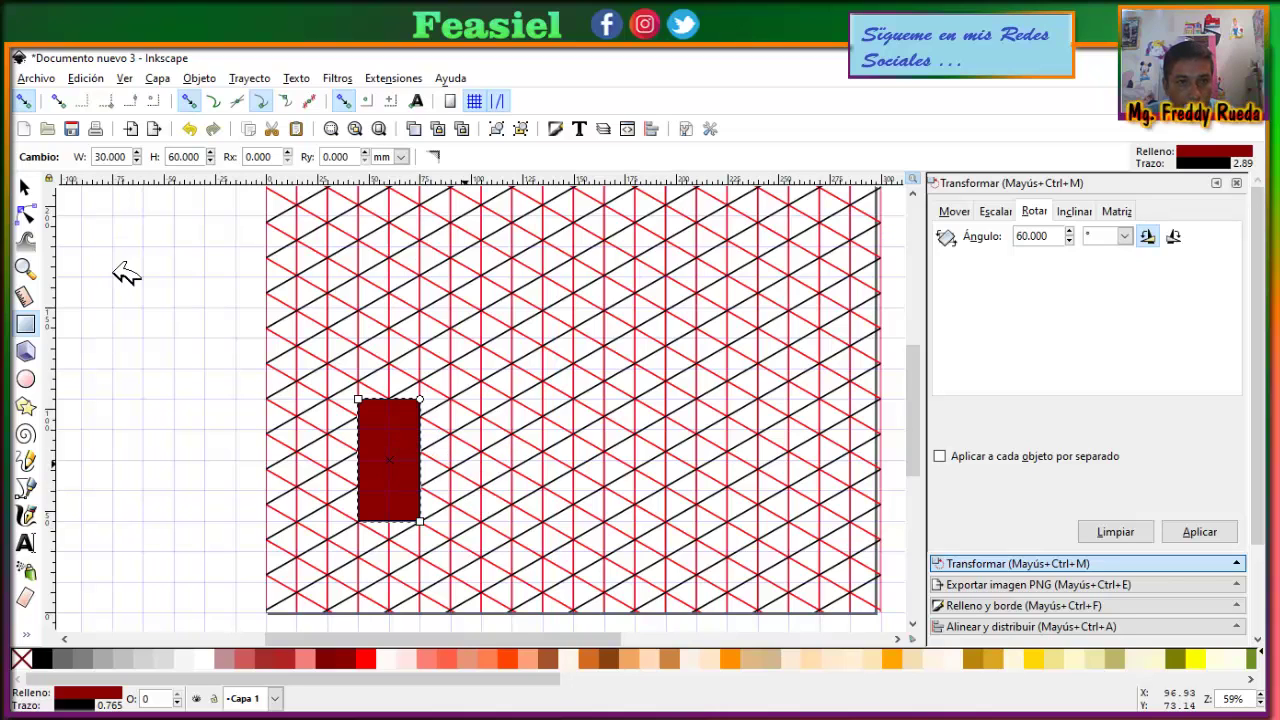
left_click(24, 187)
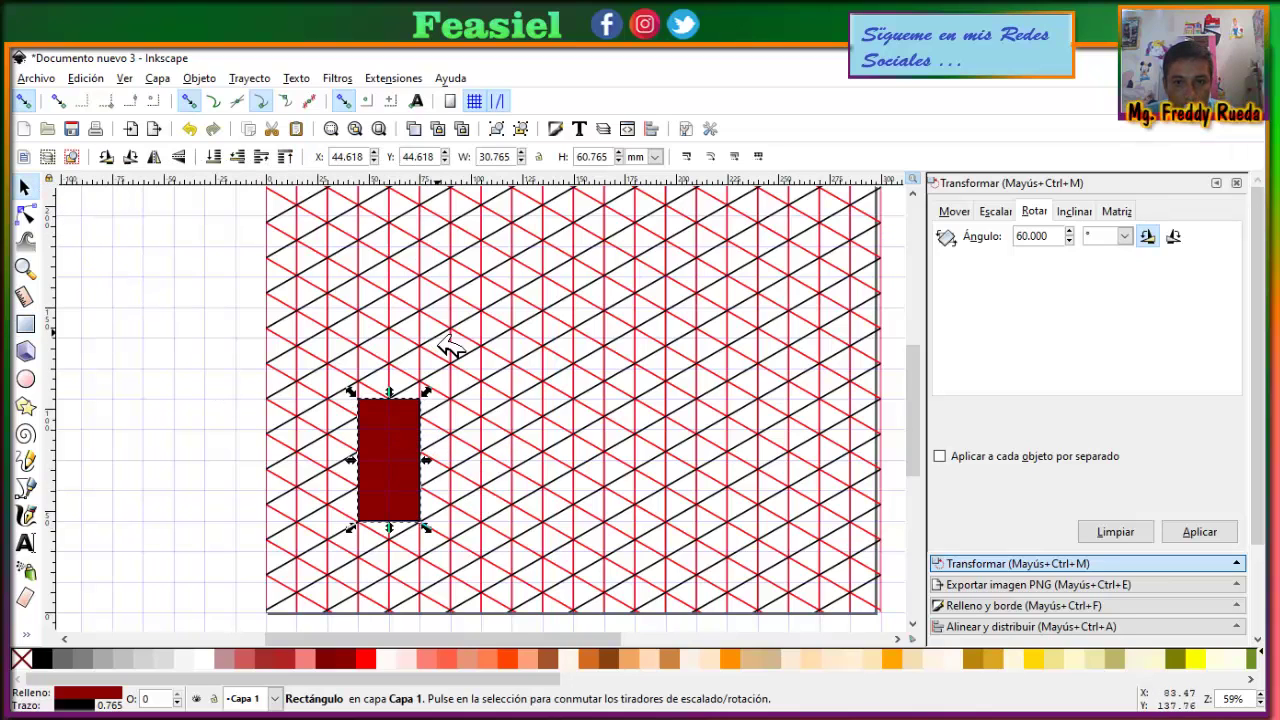
left_click(470, 345)
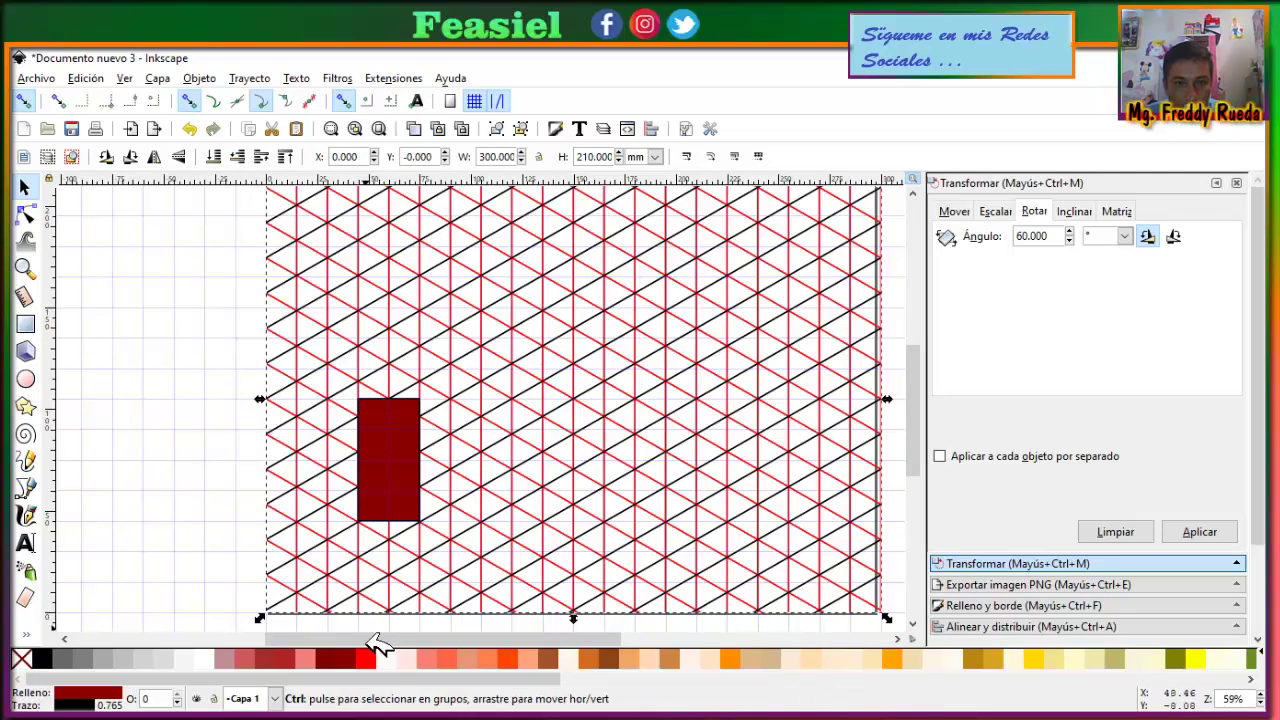
left_click(372, 664)
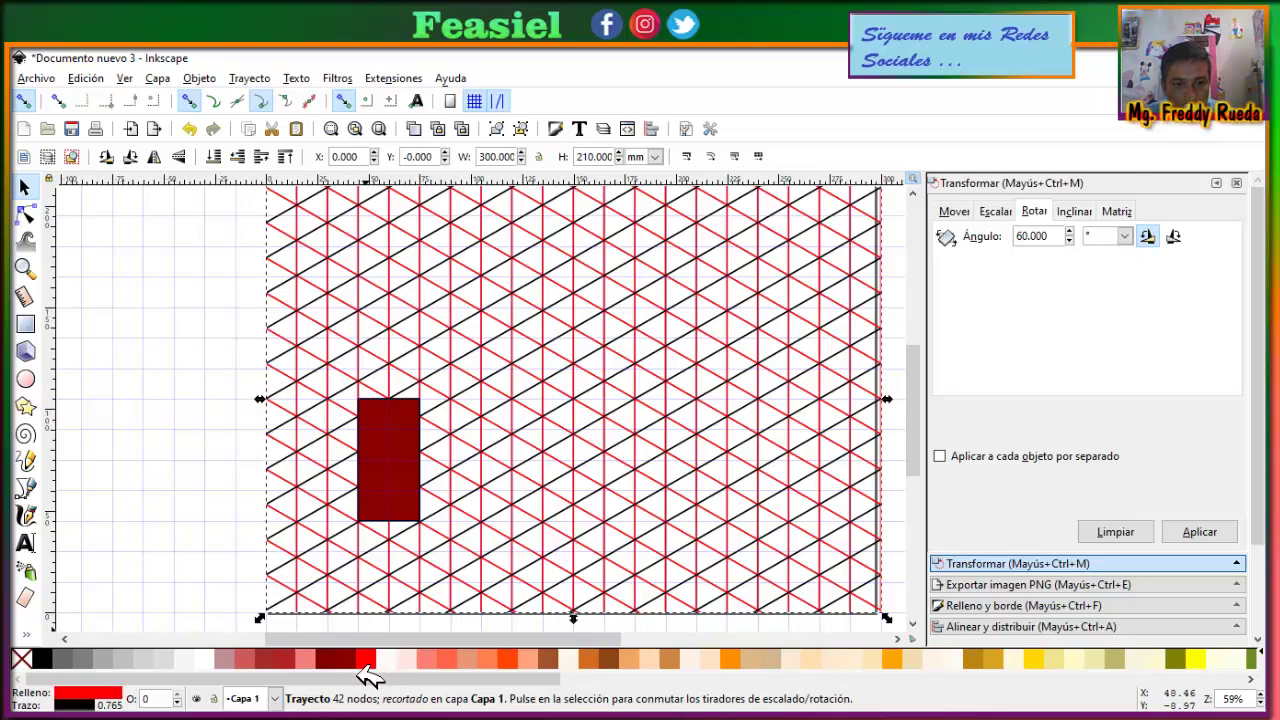
left_click(328, 664)
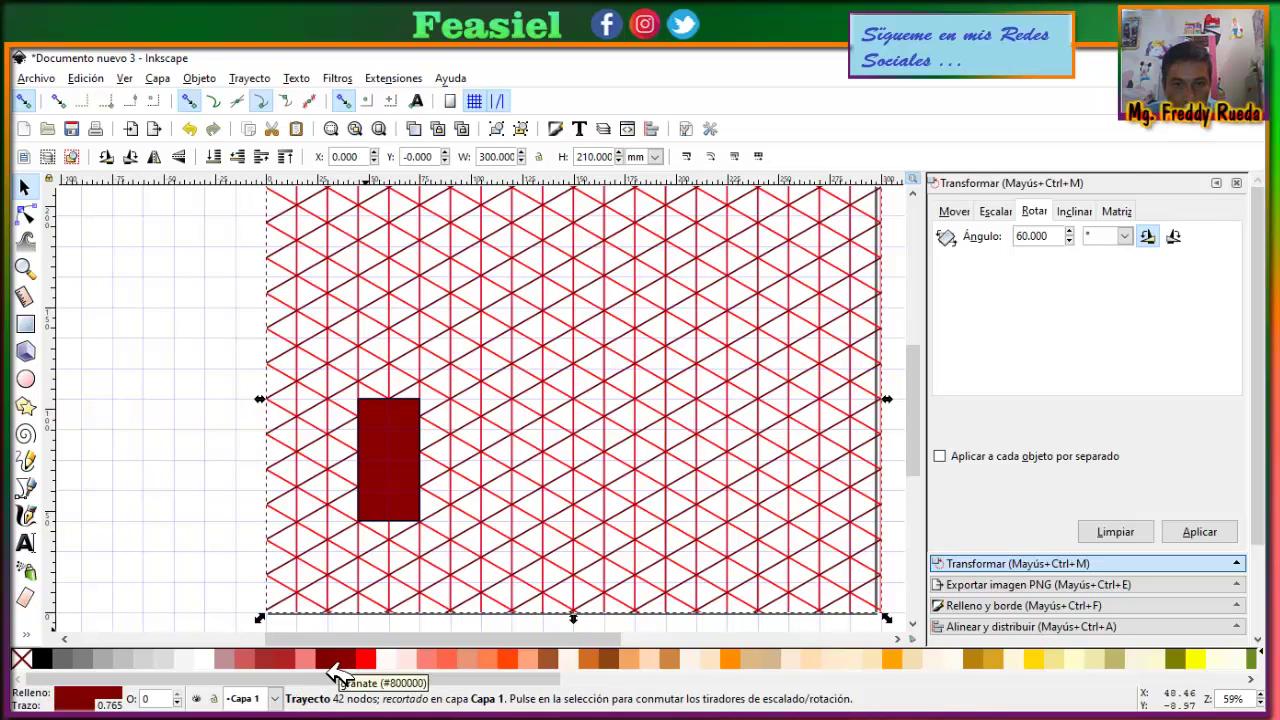
left_click(366, 664, "shift")
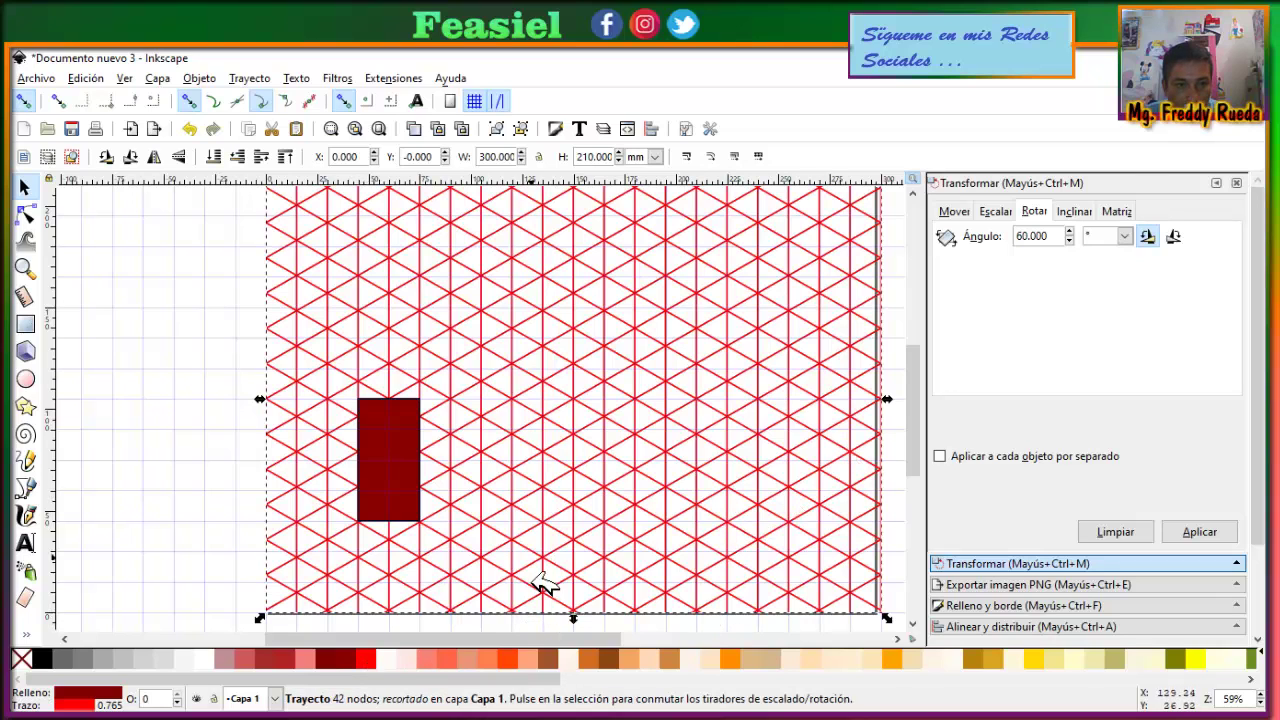
left_click(57, 664, "shift")
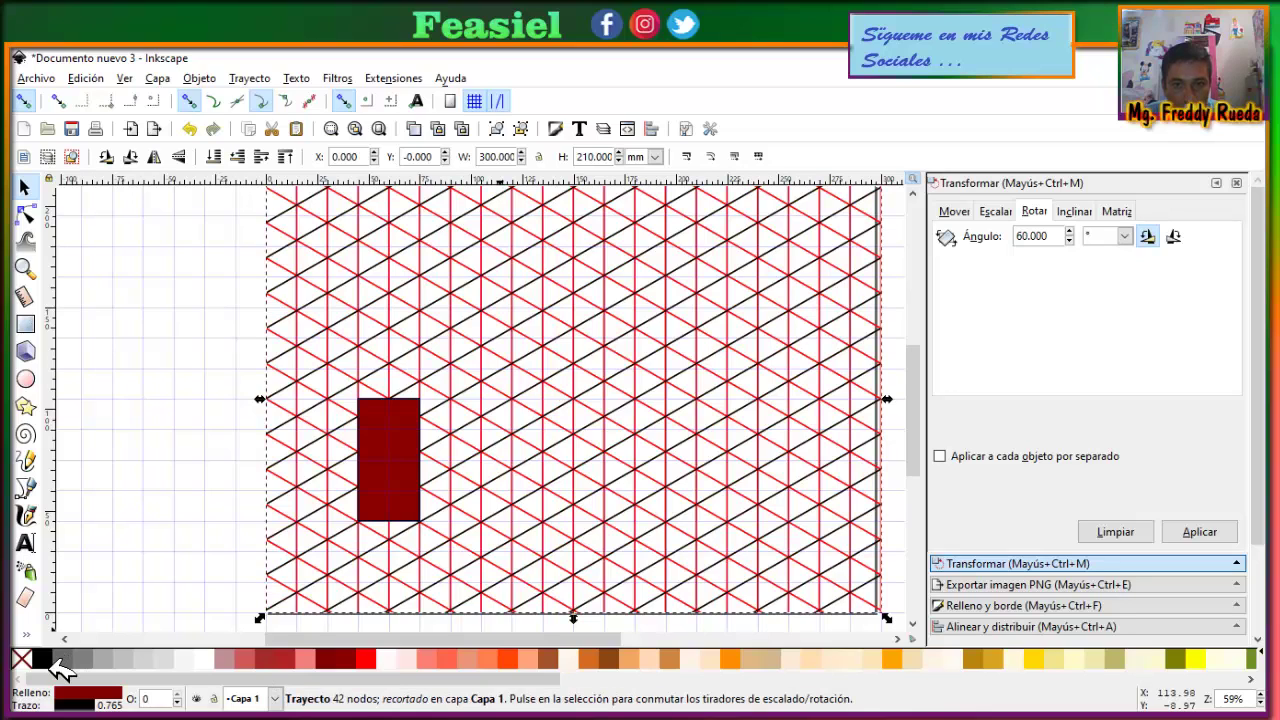
left_click(592, 514)
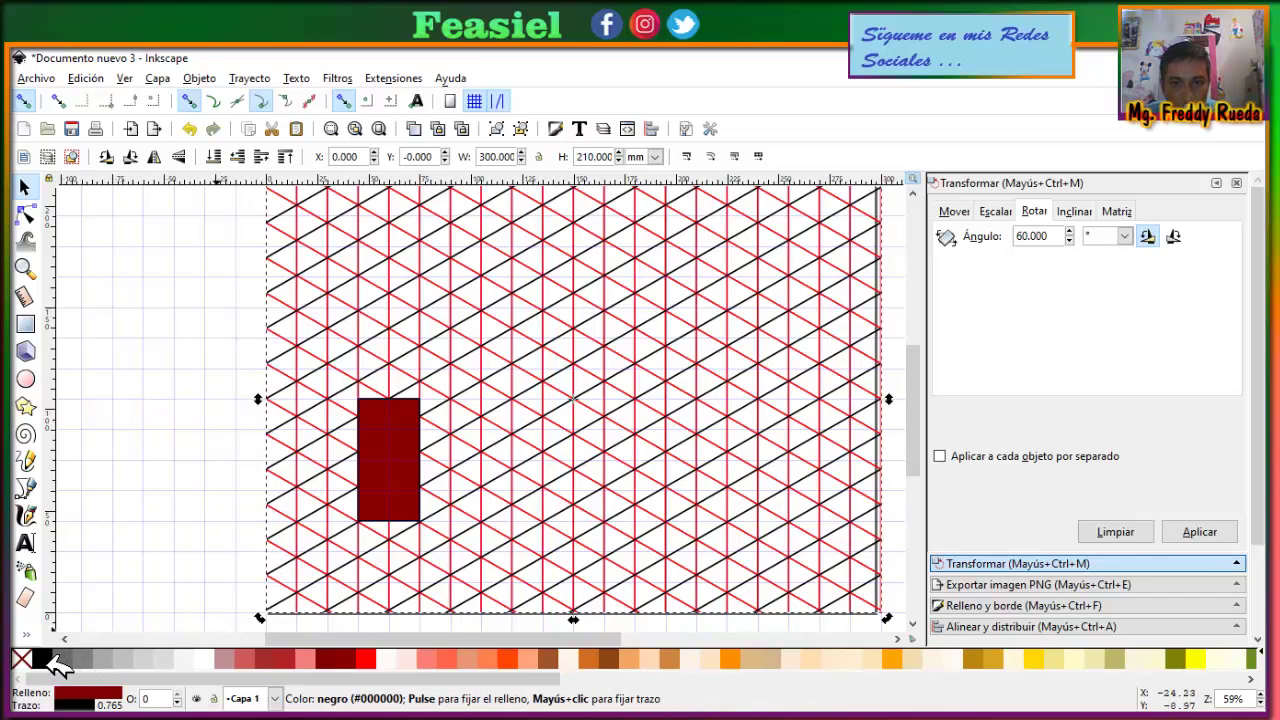
scroll(551, 531, "down", 1, "ctrl")
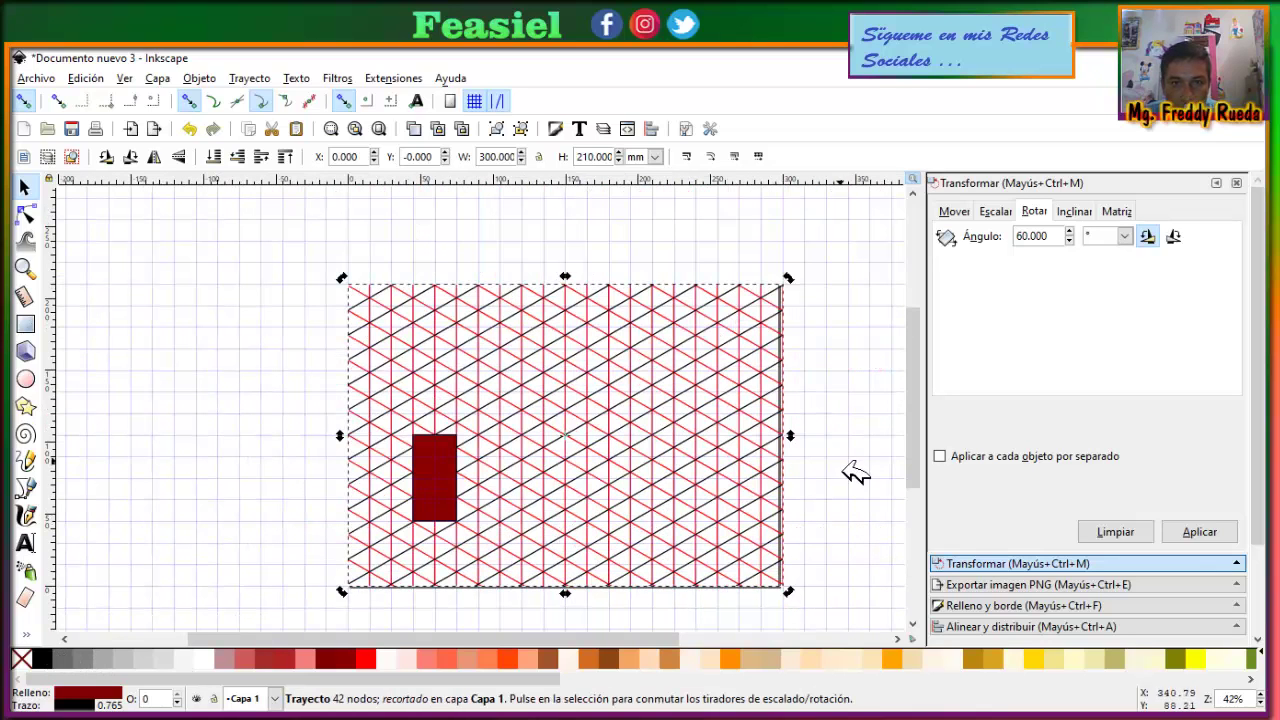
Step: Test-move the red diagonal lines and undo, then drag the dark red rectangle aside
left_click(851, 470)
left_click(734, 322)
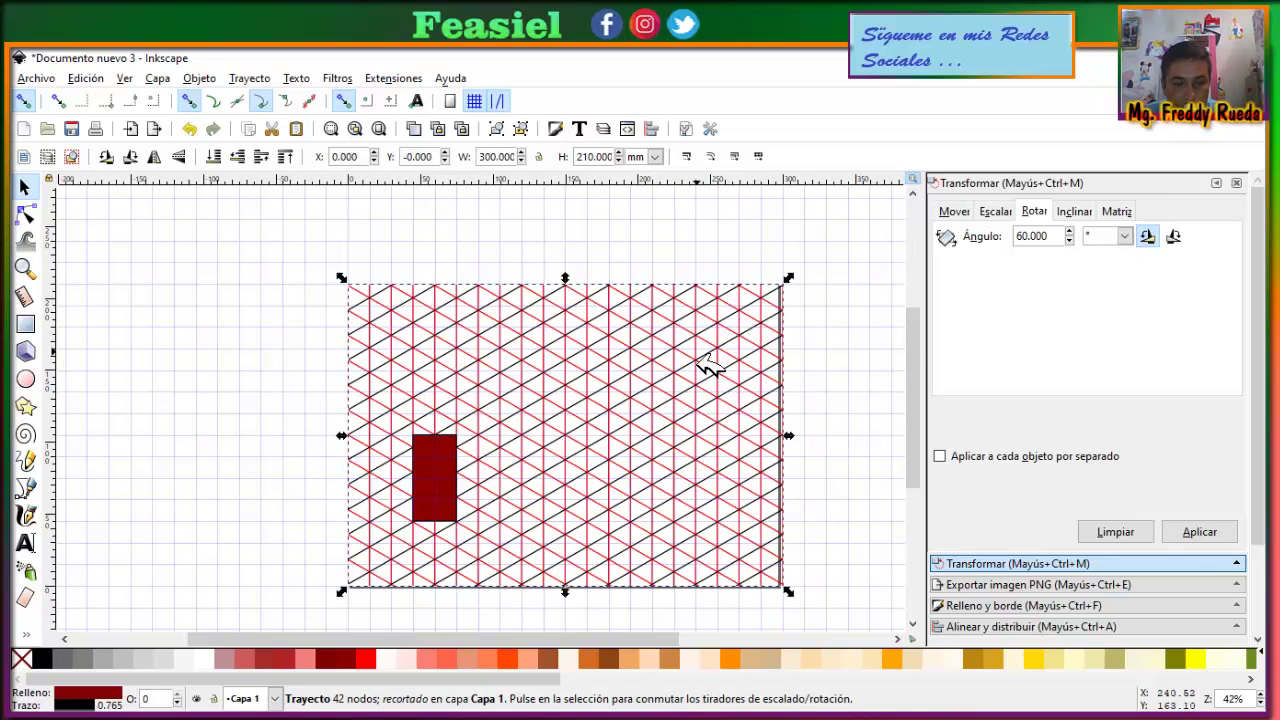
left_click_drag(708, 366, 381, 324)
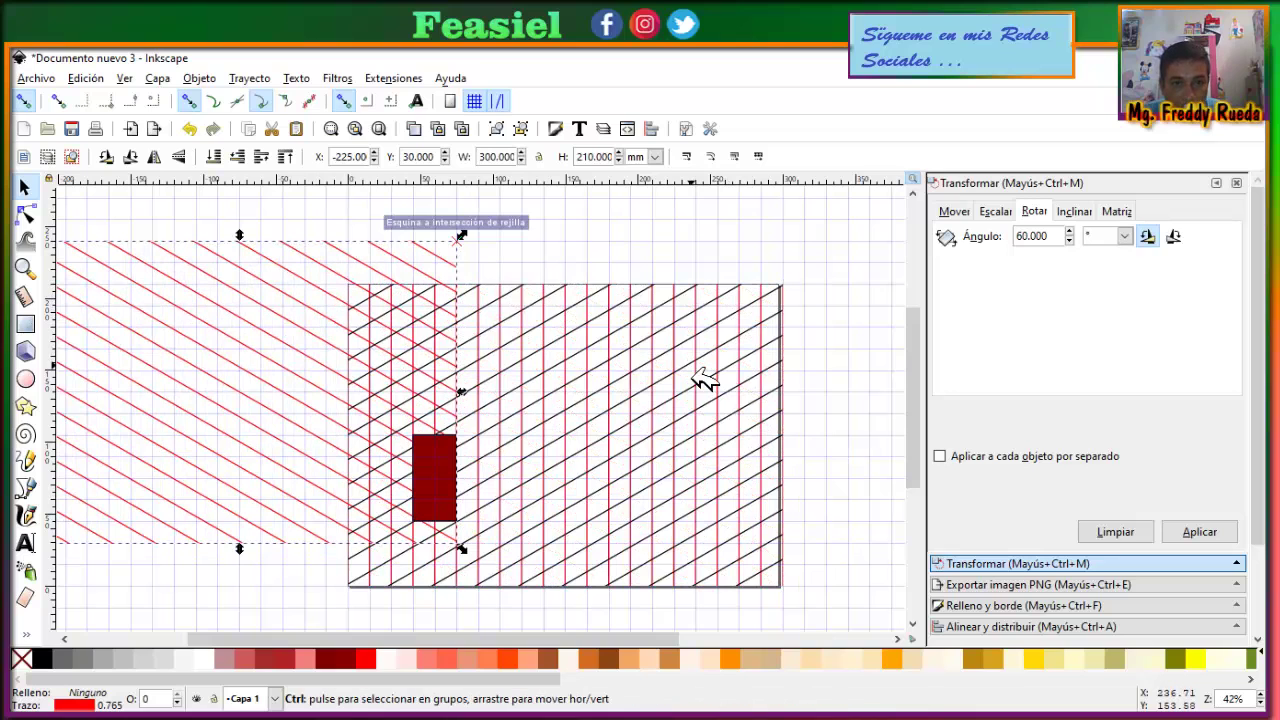
key("ctrl+z")
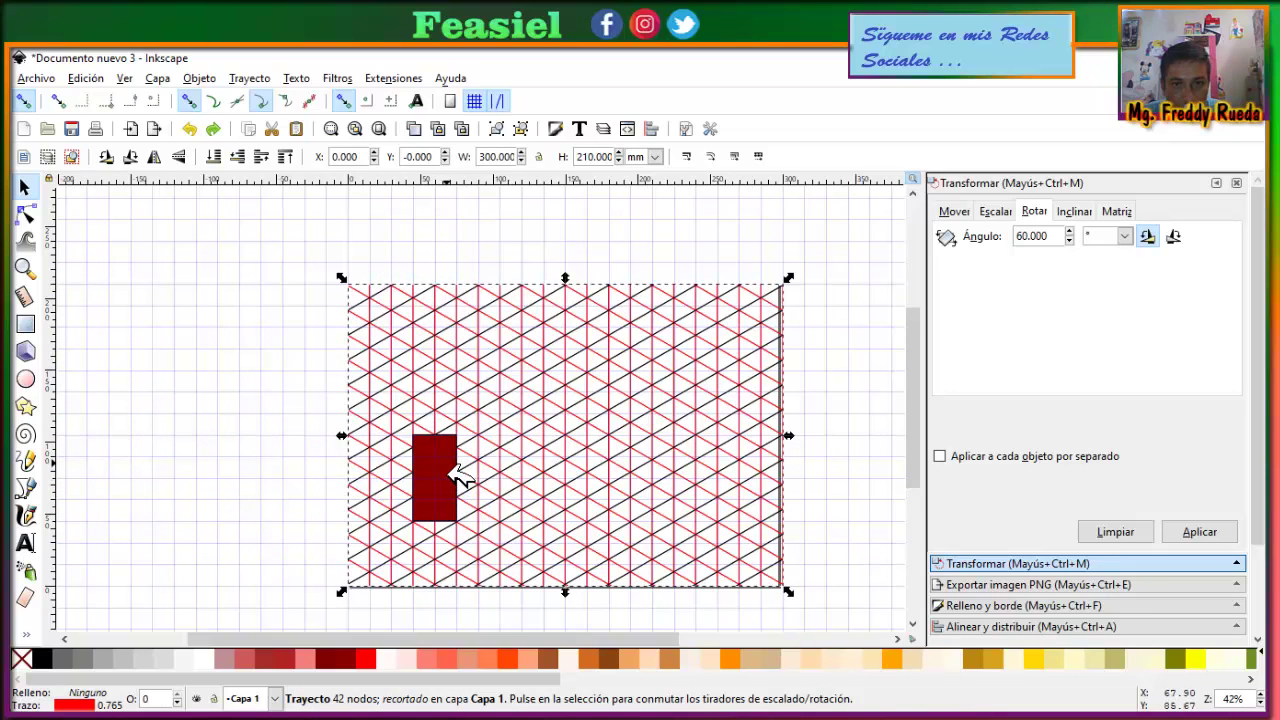
left_click(460, 487)
left_click_drag(460, 490, 199, 339)
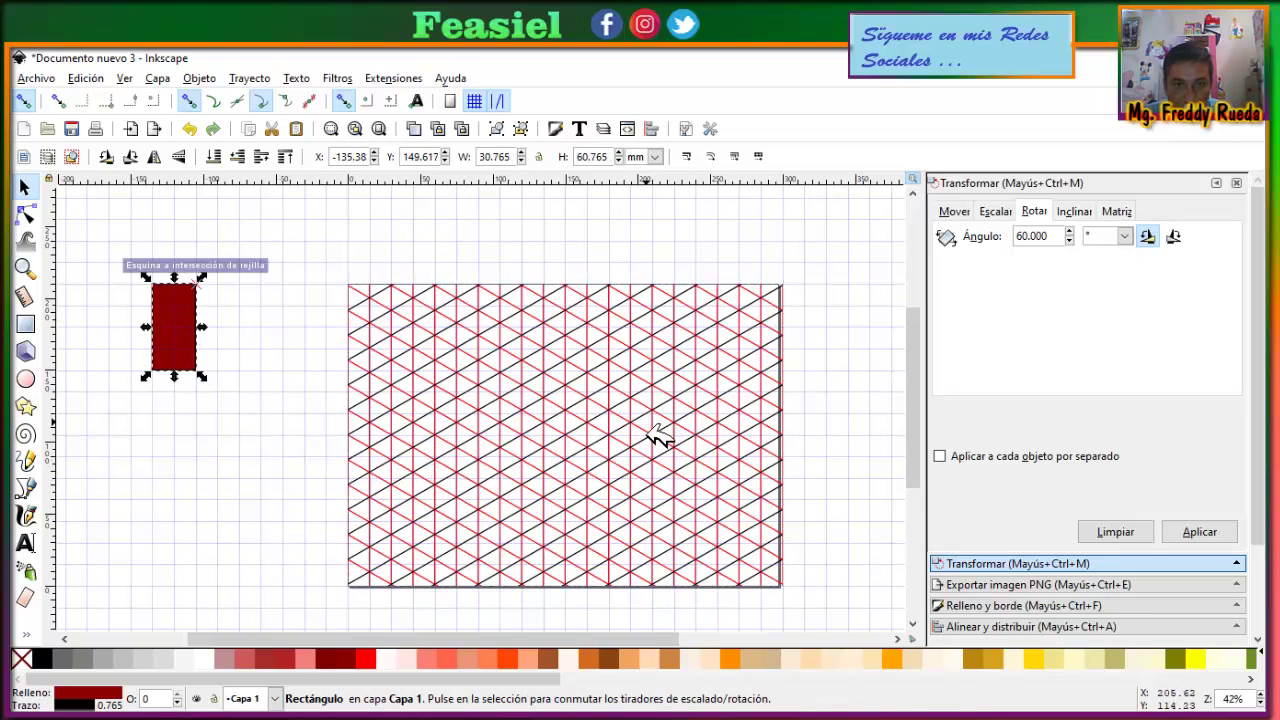
Step: Test-shift the black diagonal lines and undo, then clear the selection
left_click(620, 408)
left_click_drag(620, 408, 877, 471)
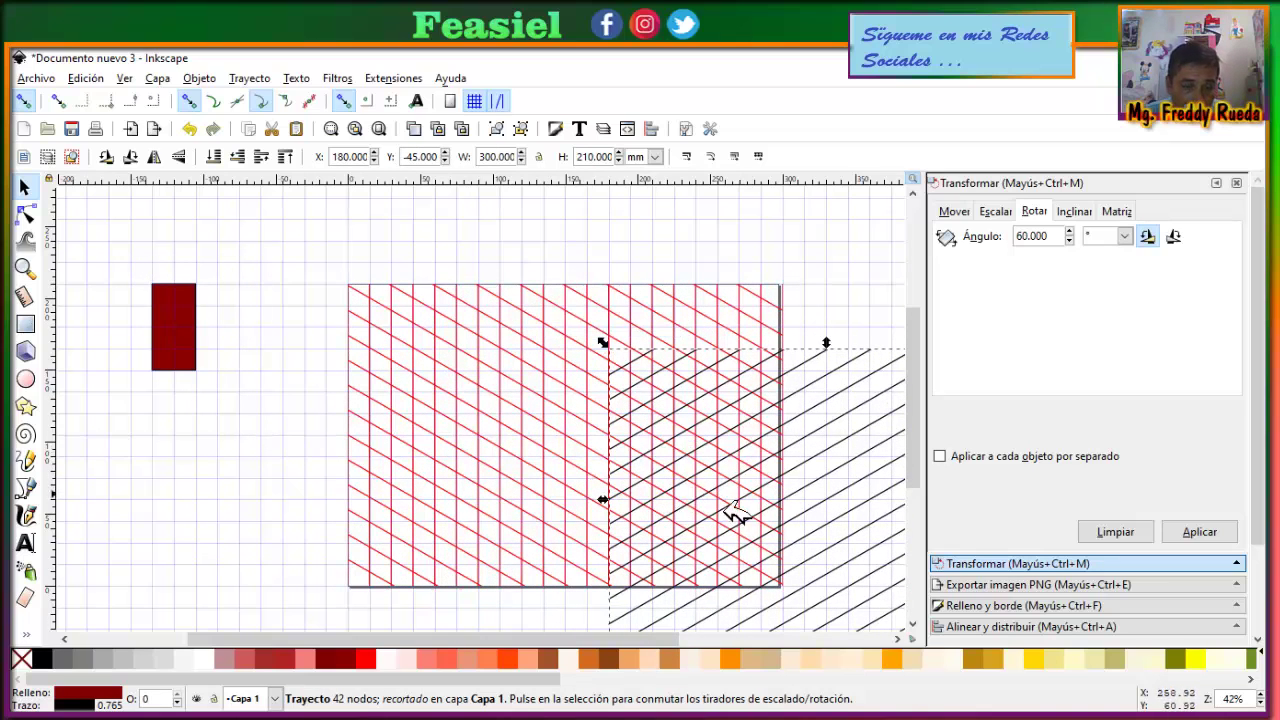
left_click(480, 365)
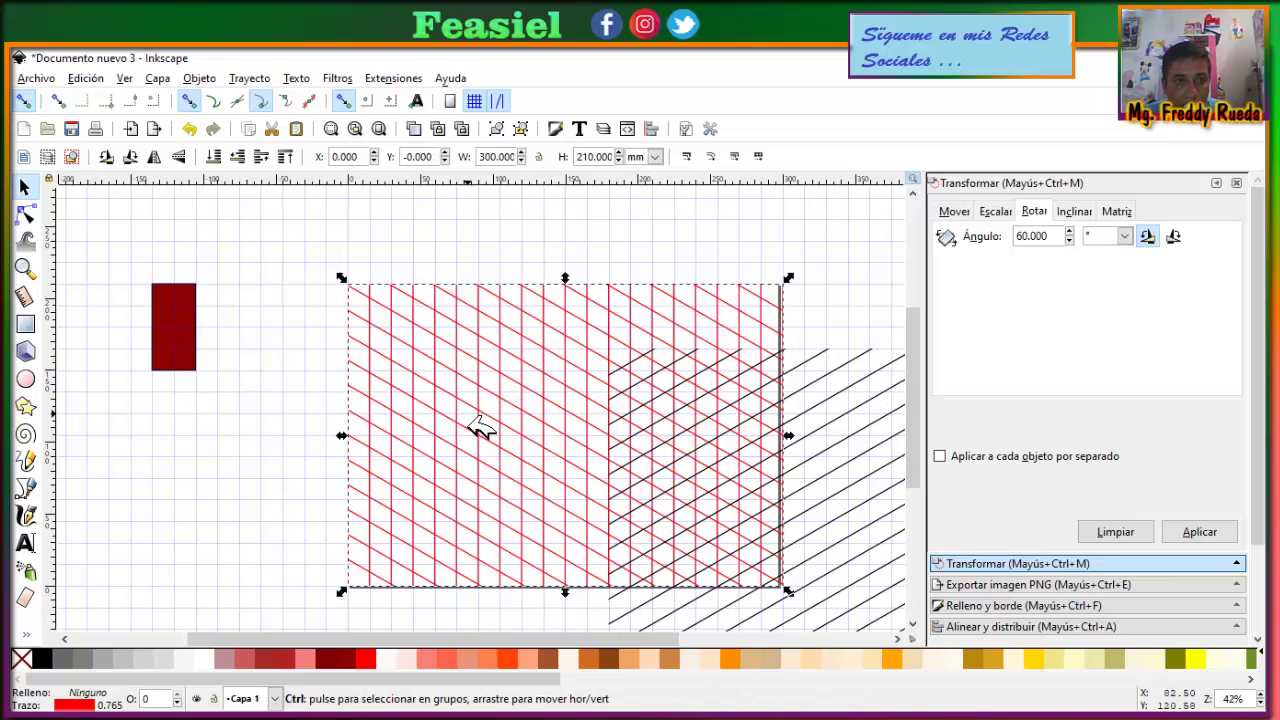
key("ctrl+z")
key("Escape")
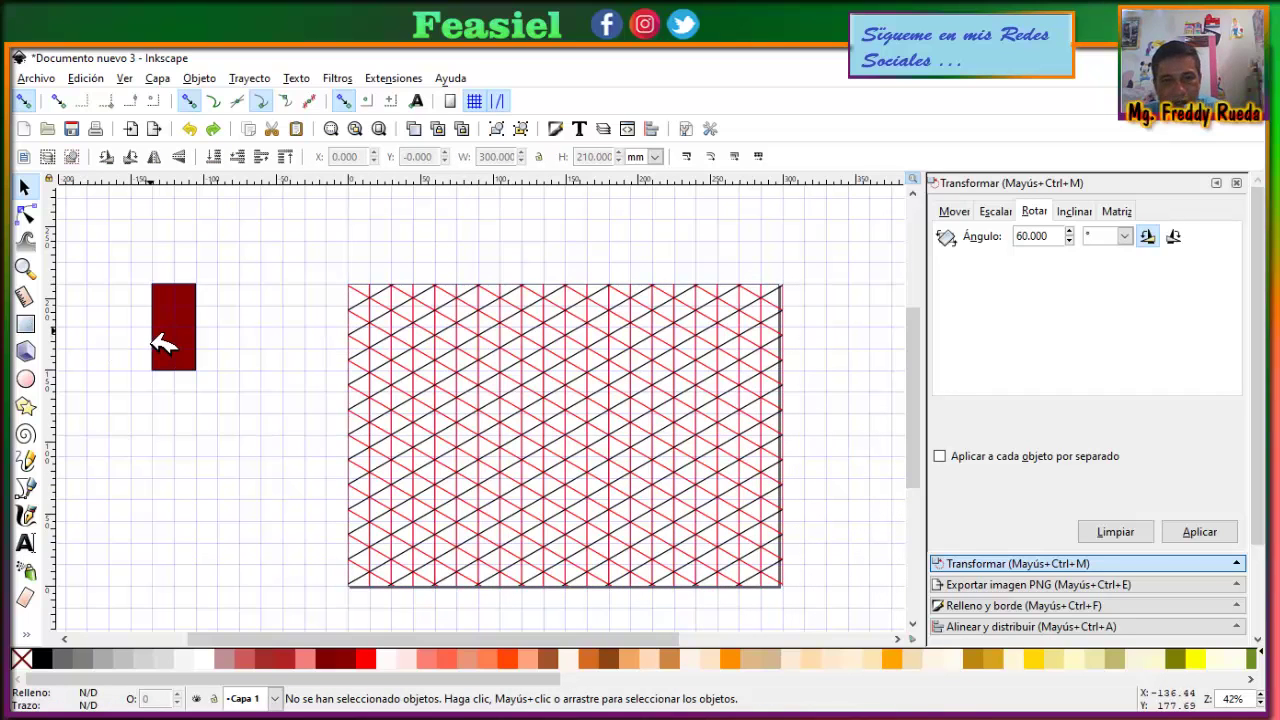
Step: Delete the dark red rectangle and select all three grid line paths
left_click(176, 346)
key("Delete")
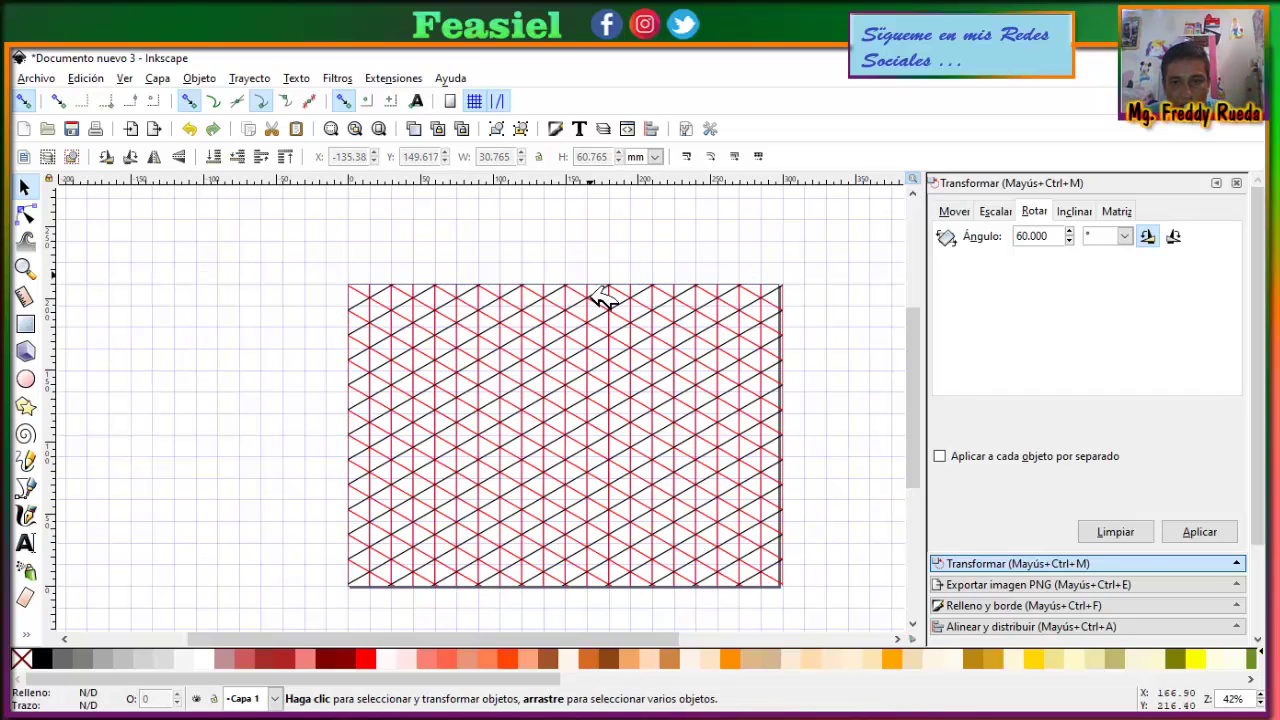
left_click_drag(286, 240, 890, 632)
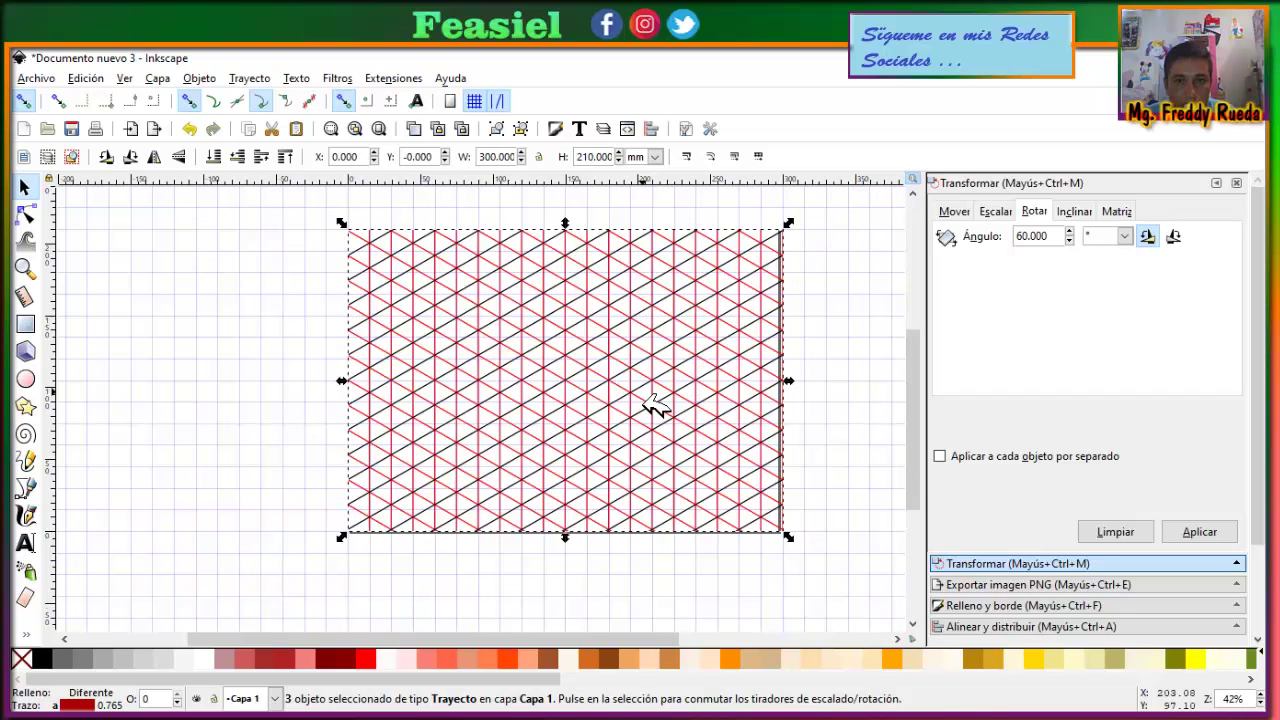
Step: Group the three grid paths and snap the group onto the page at X/Y 0,0
left_click(496, 128)
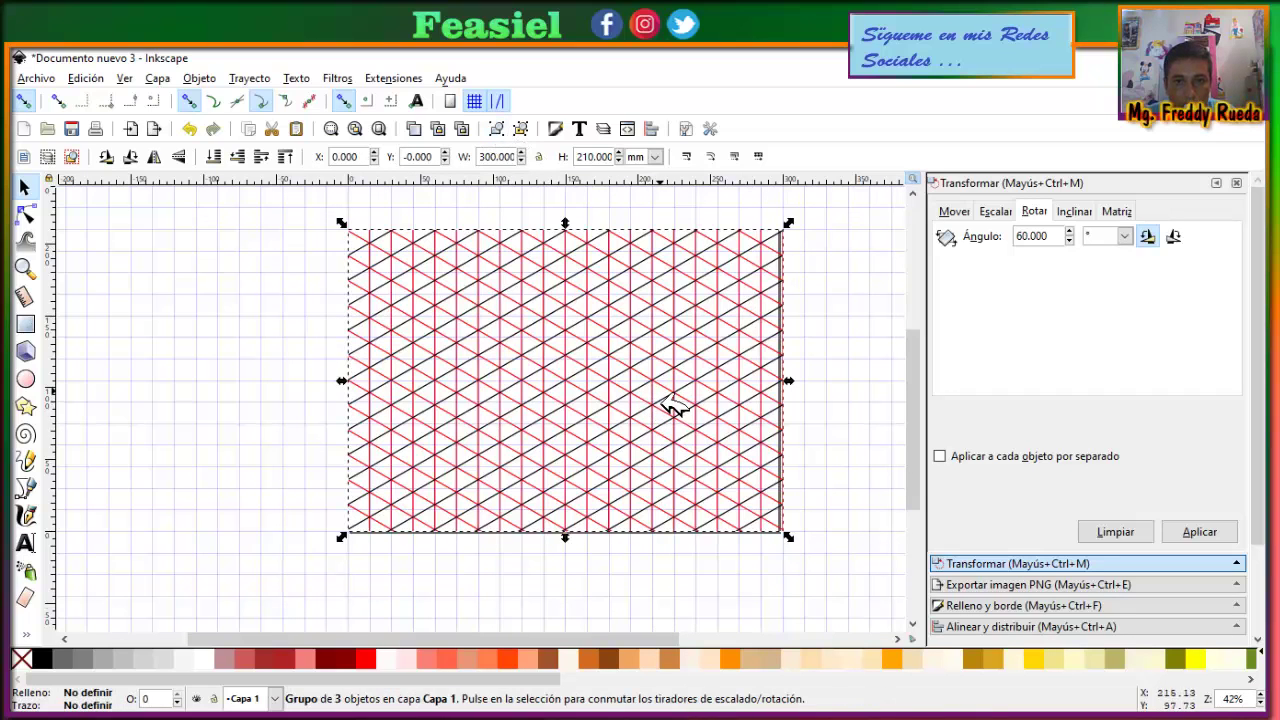
left_click(840, 480)
left_click(728, 425)
left_click_drag(728, 427, 454, 420)
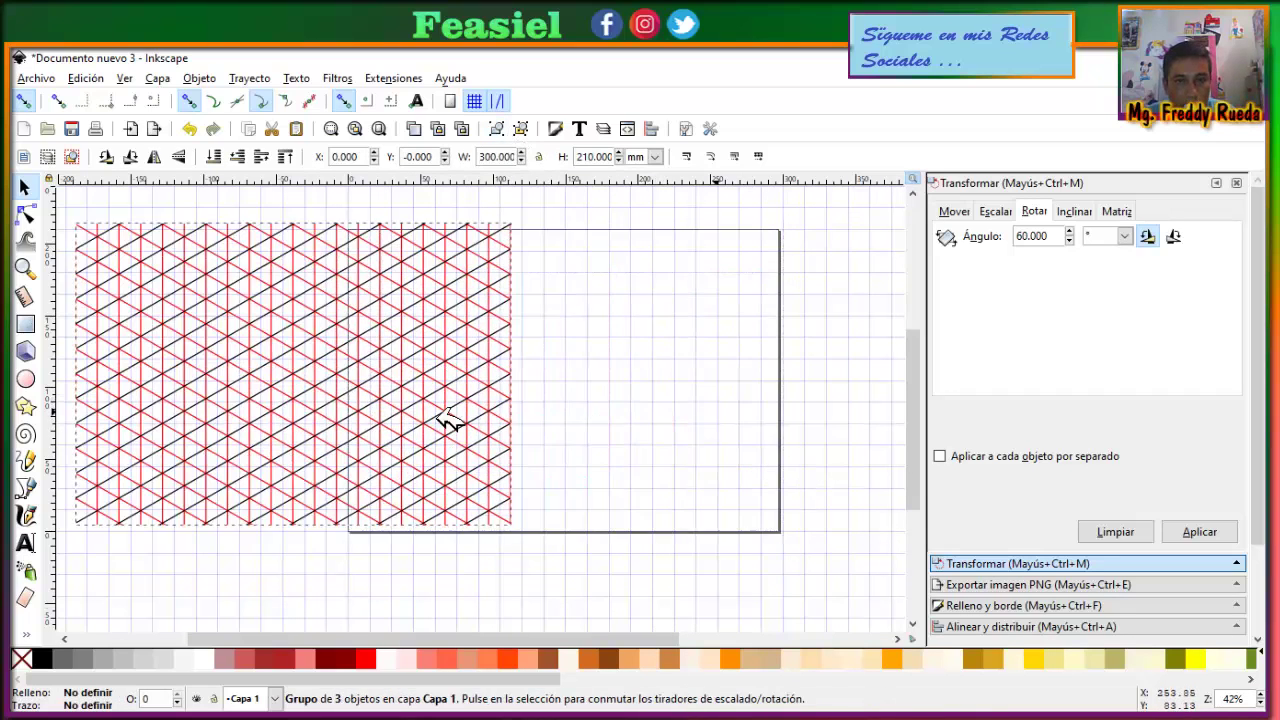
left_click_drag(430, 497, 655, 513)
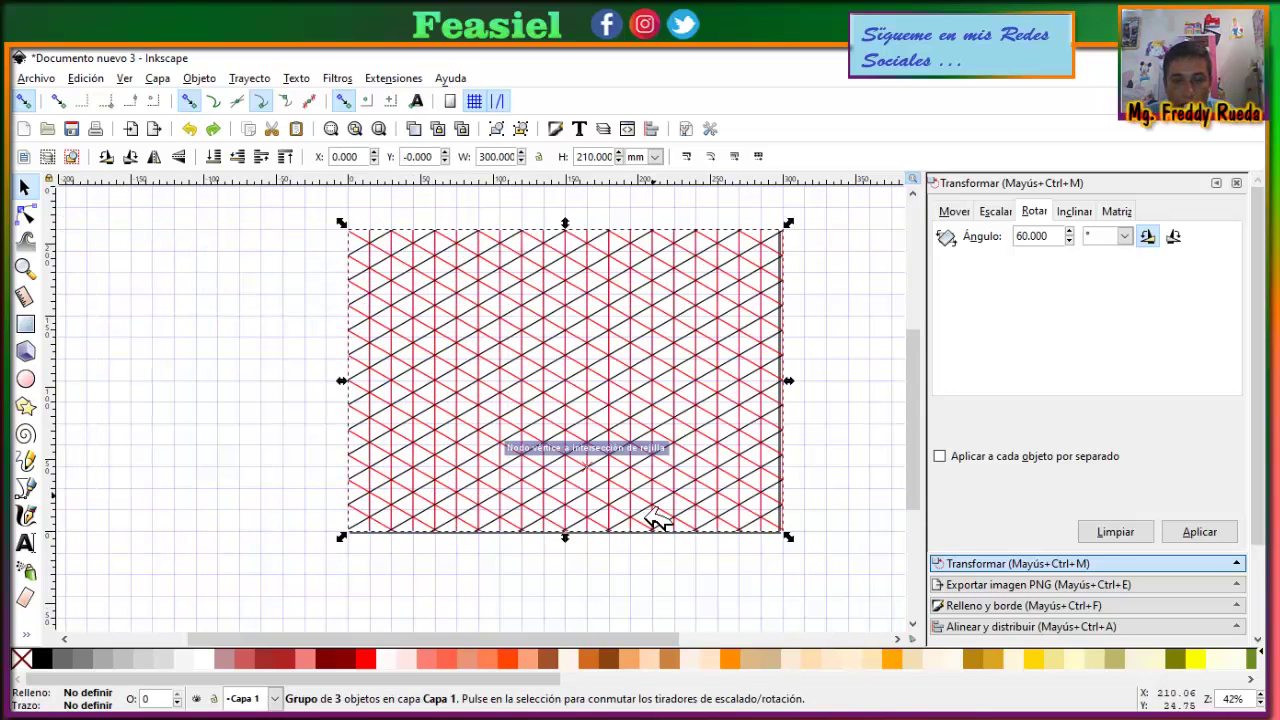
left_click(757, 598)
left_click(718, 378)
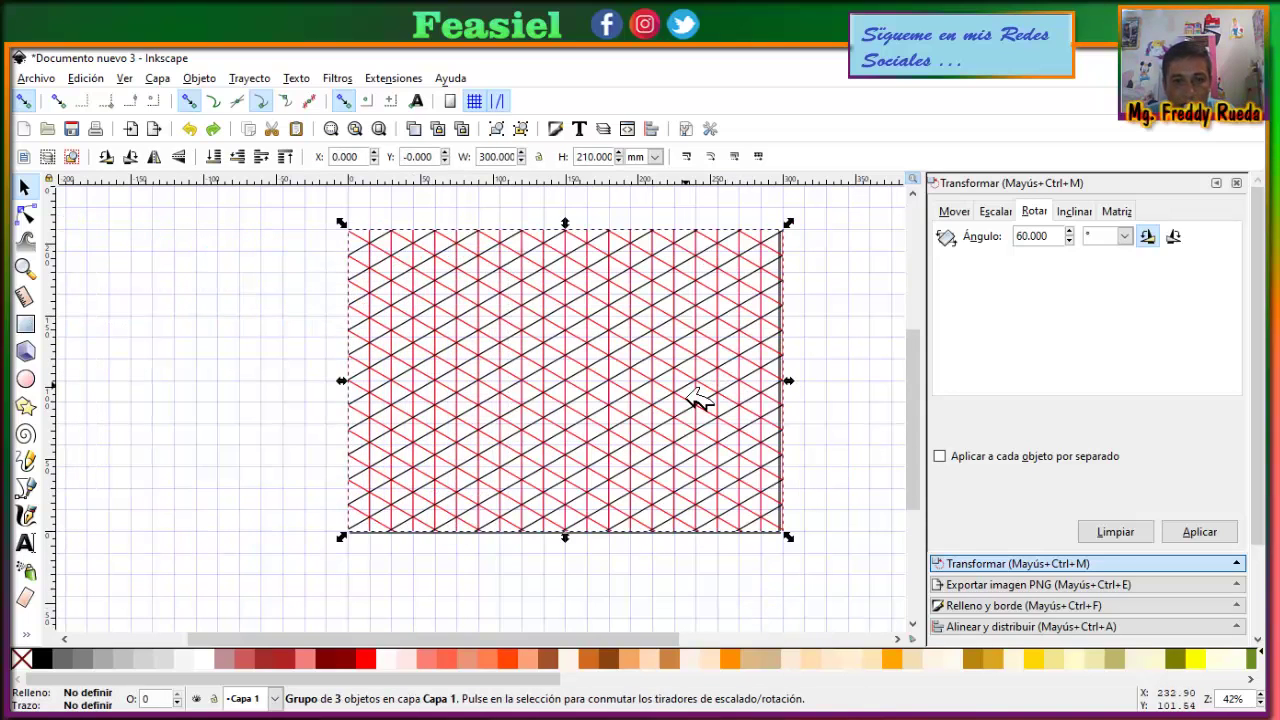
Step: Set every line of the grid group to a black stroke
left_click(366, 660, "shift")
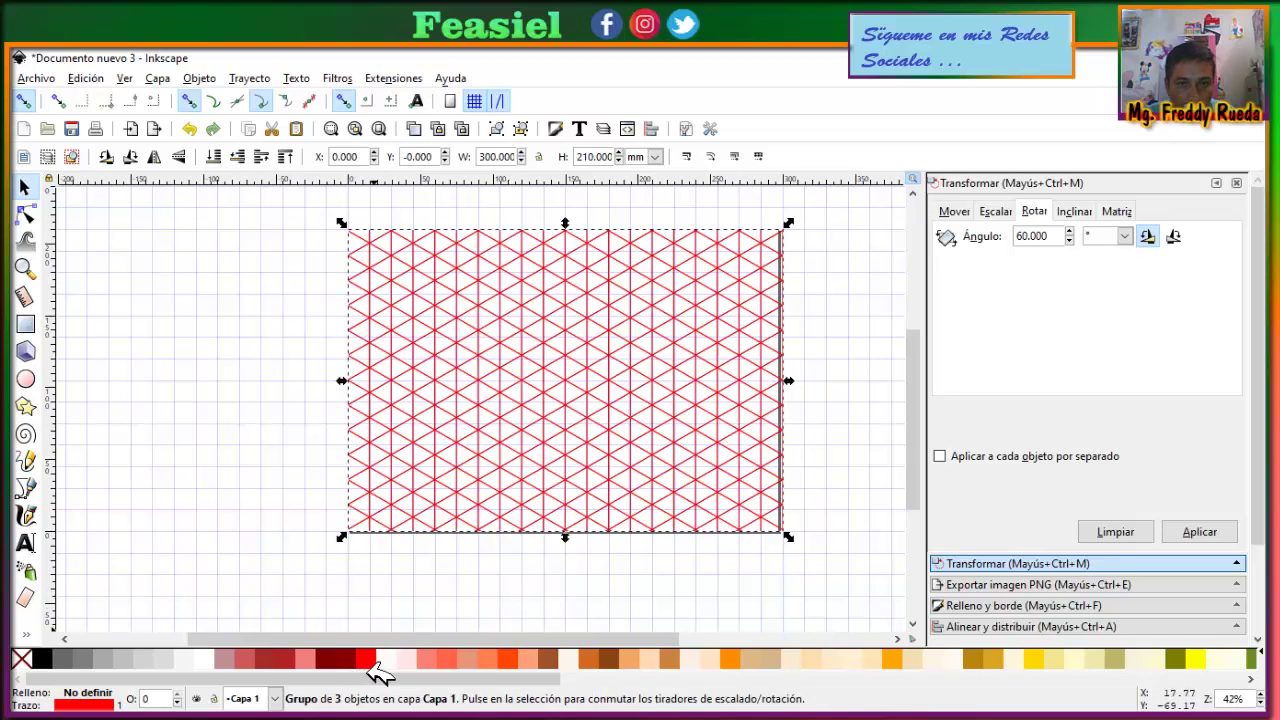
left_click(44, 662, "shift")
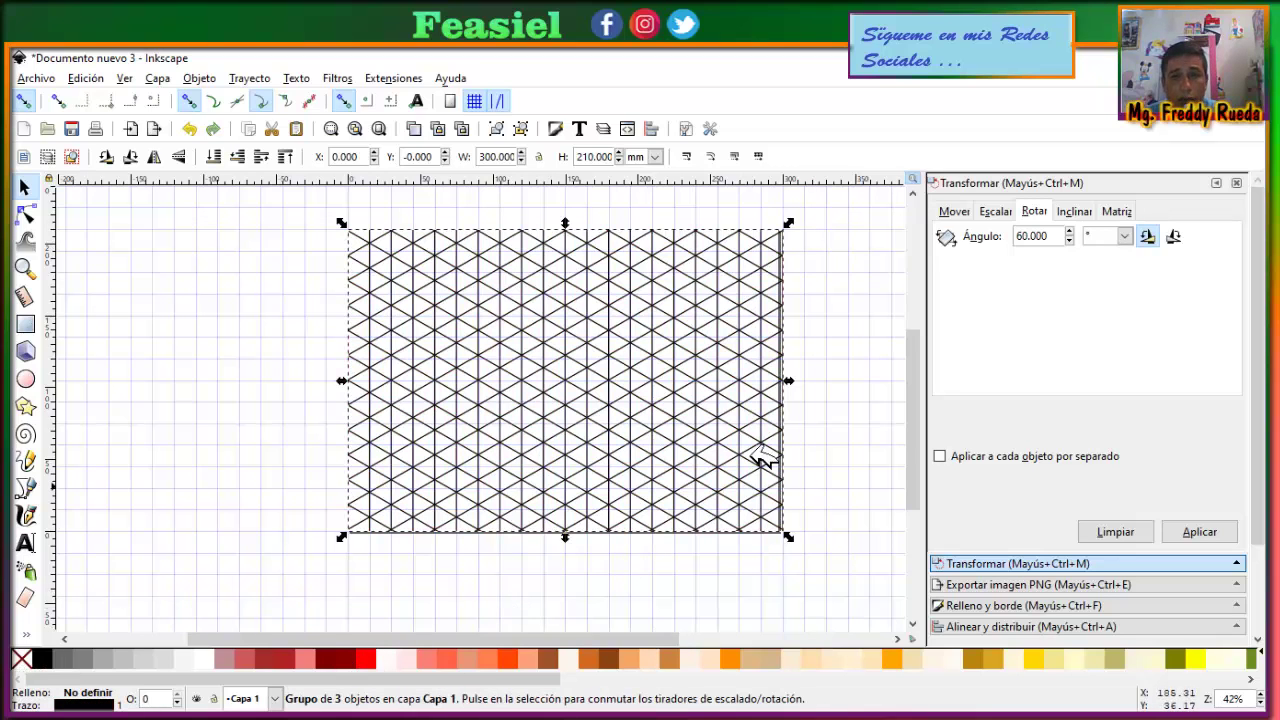
left_click(785, 497)
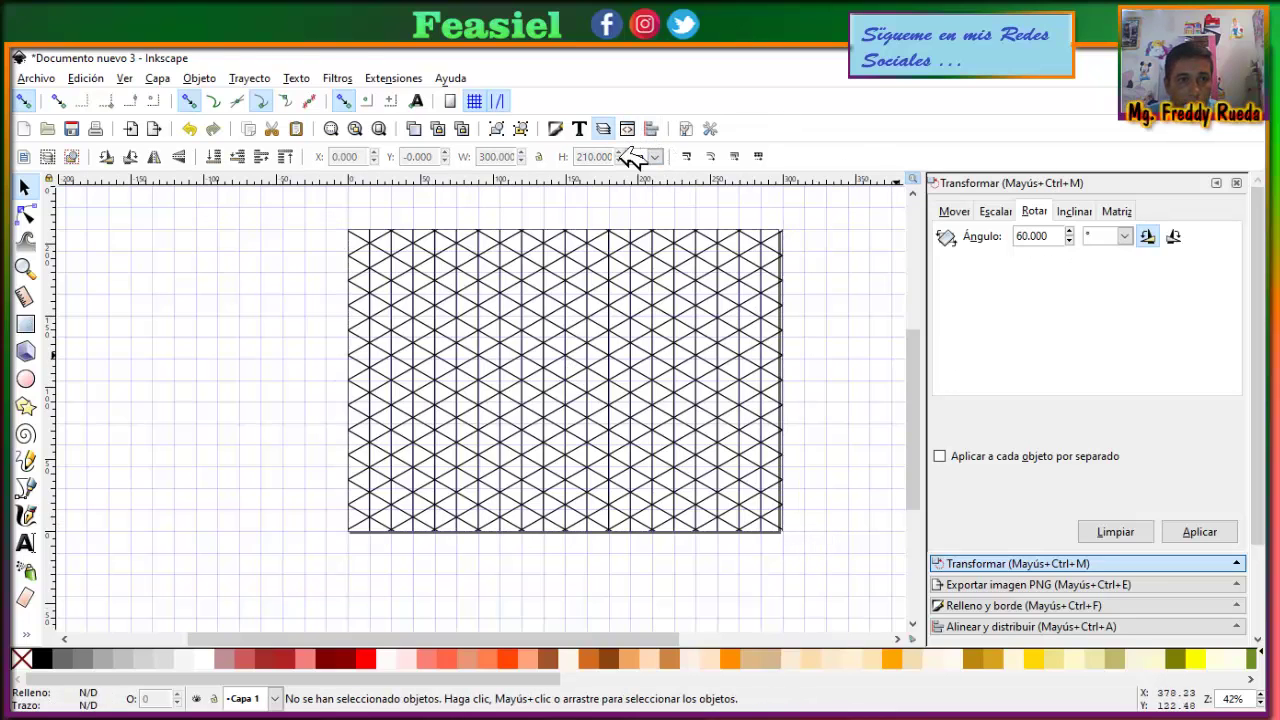
Step: Rename Capa 1 to 'rejilla', lock it, and add a current 'dibujo' layer above it
key("ctrl+shift+l")
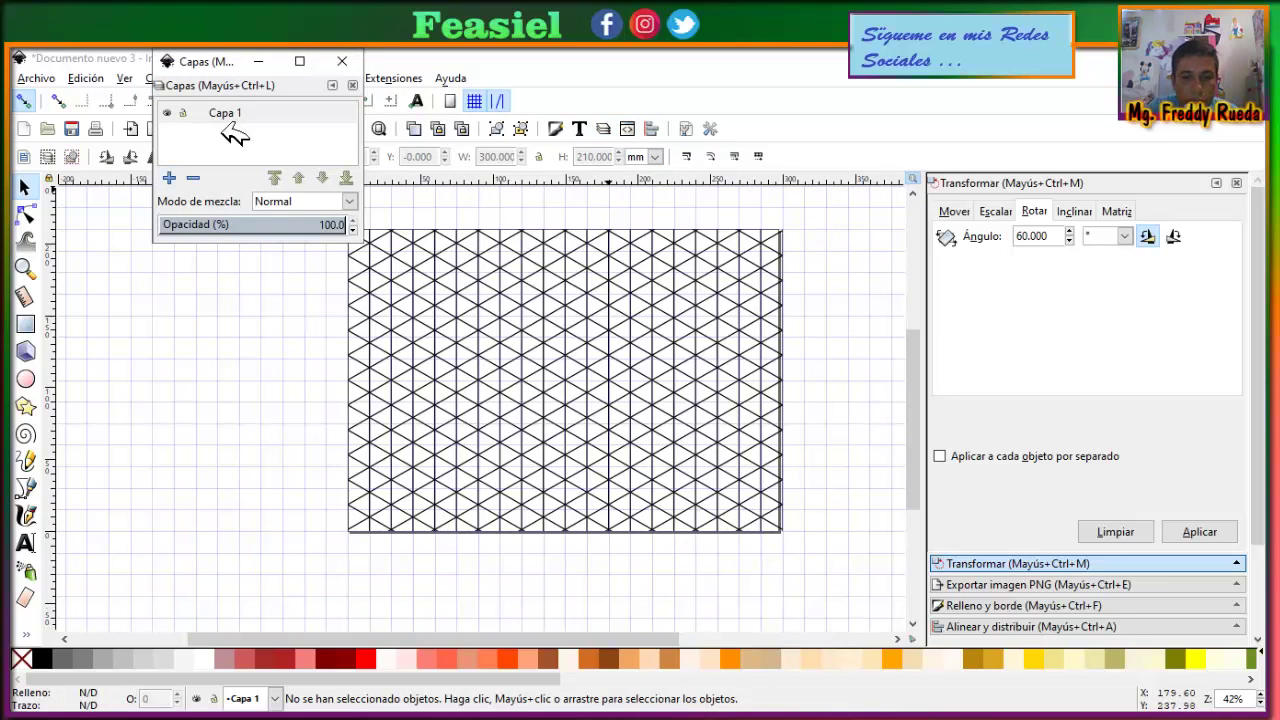
double_click(224, 116)
type("rejilla")
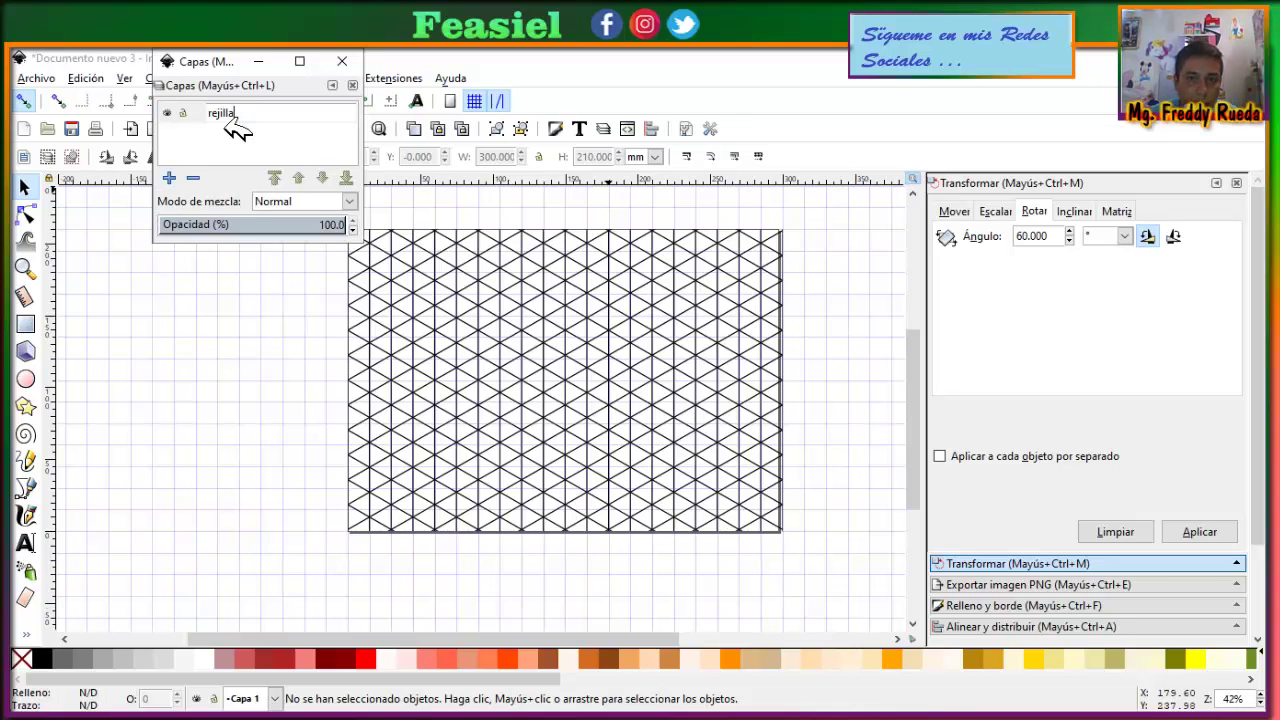
key("Return")
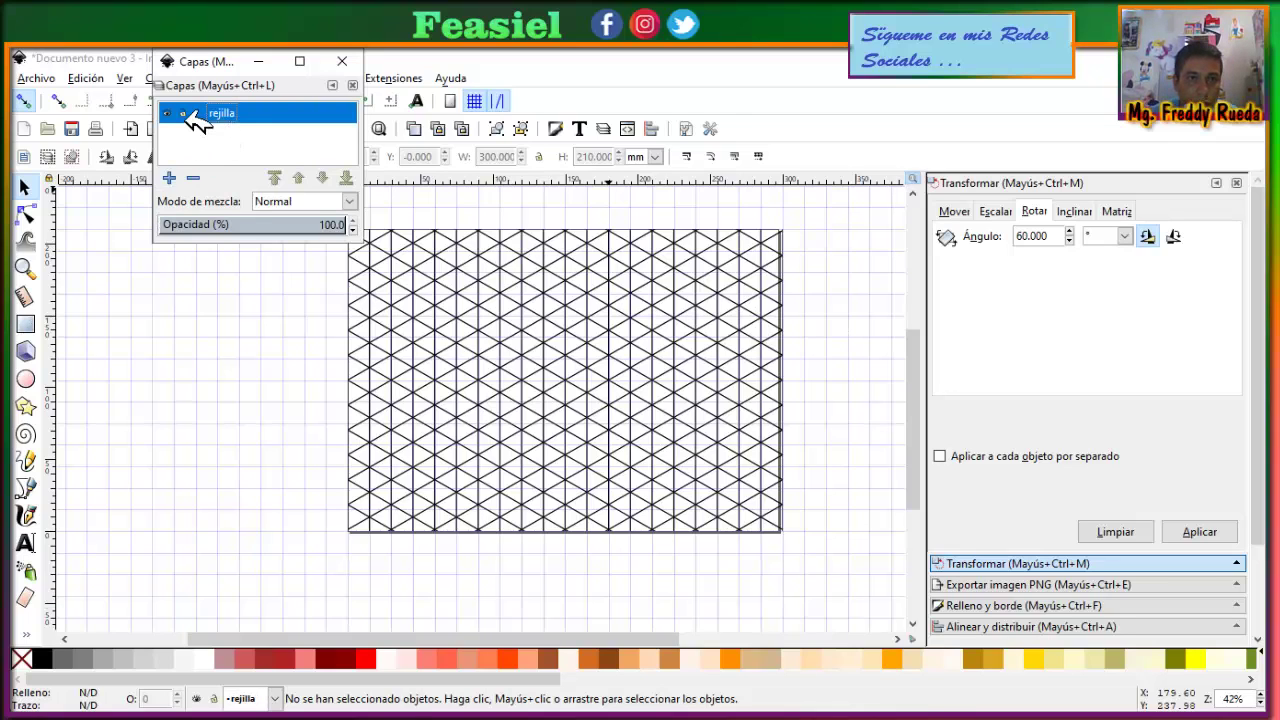
left_click(183, 114)
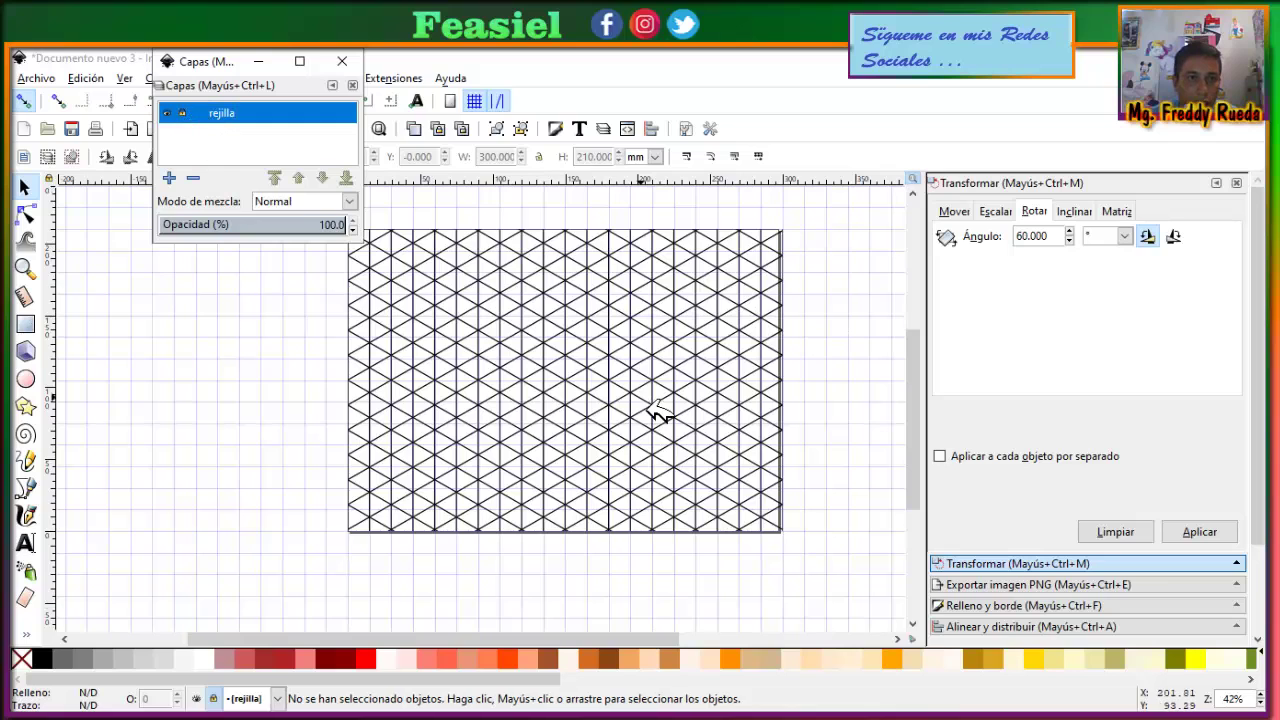
left_click(169, 178)
type("dibujo")
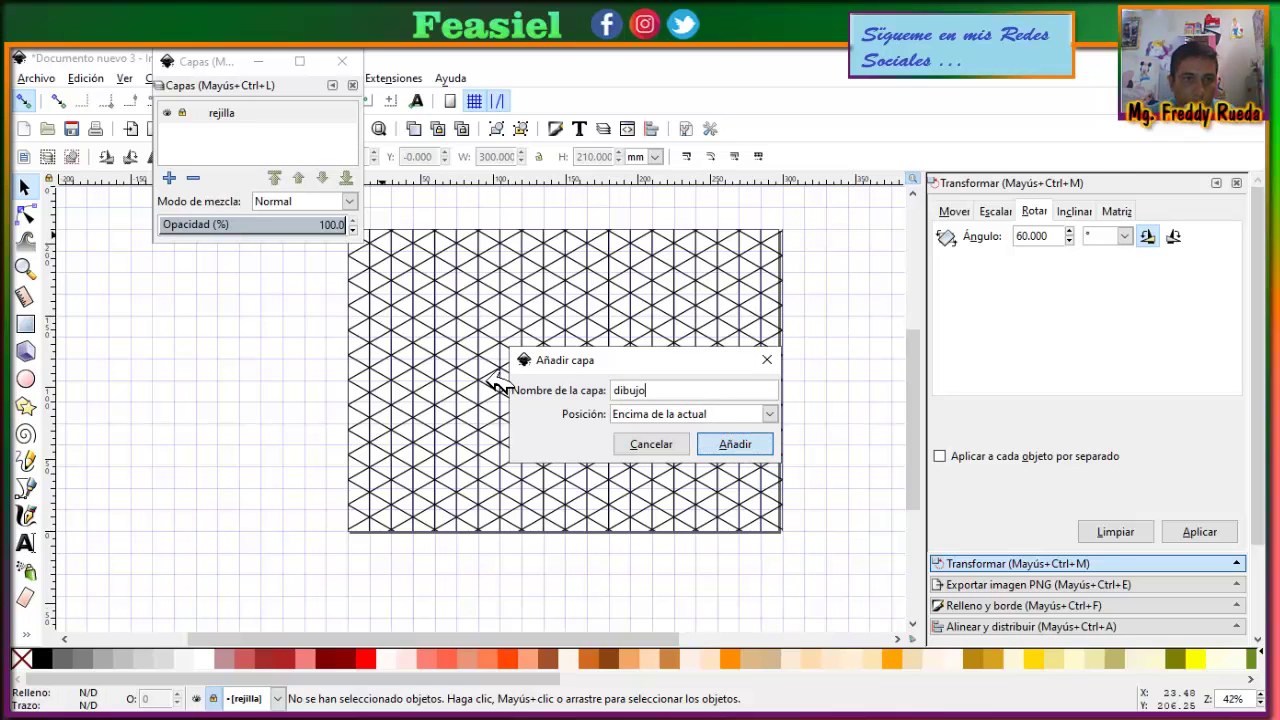
key("Return")
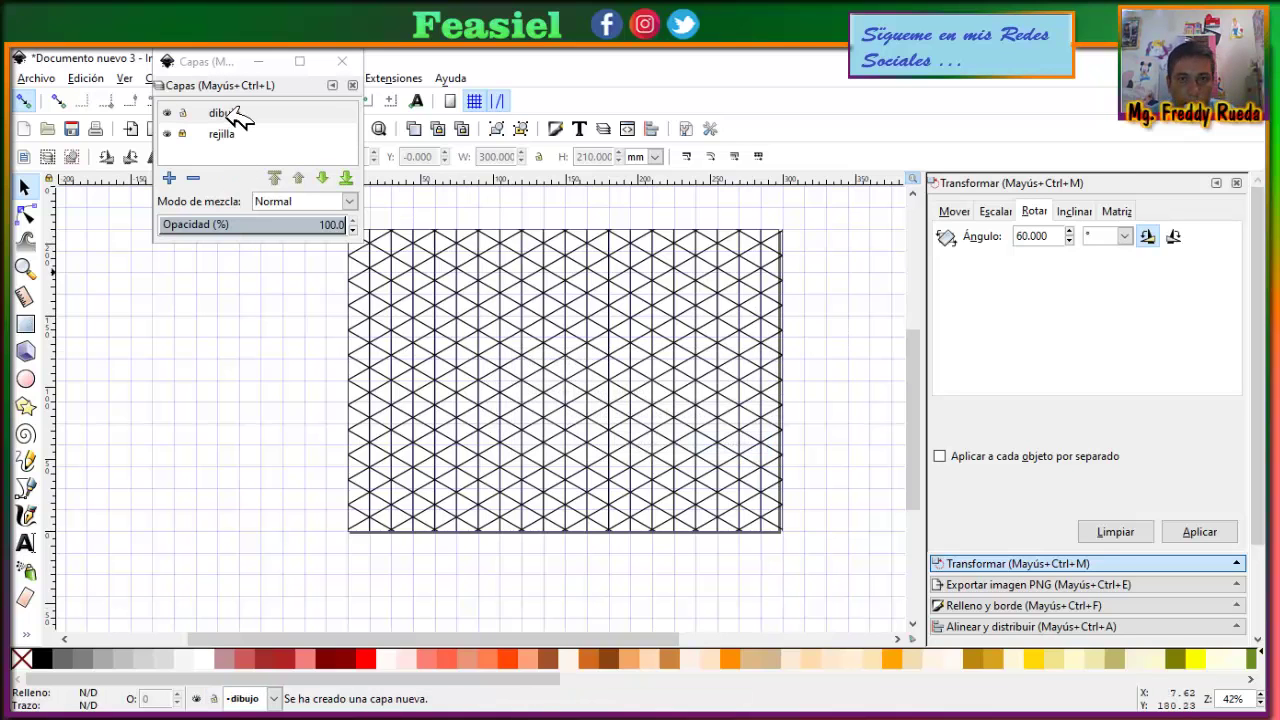
left_click(240, 118)
left_click(342, 61)
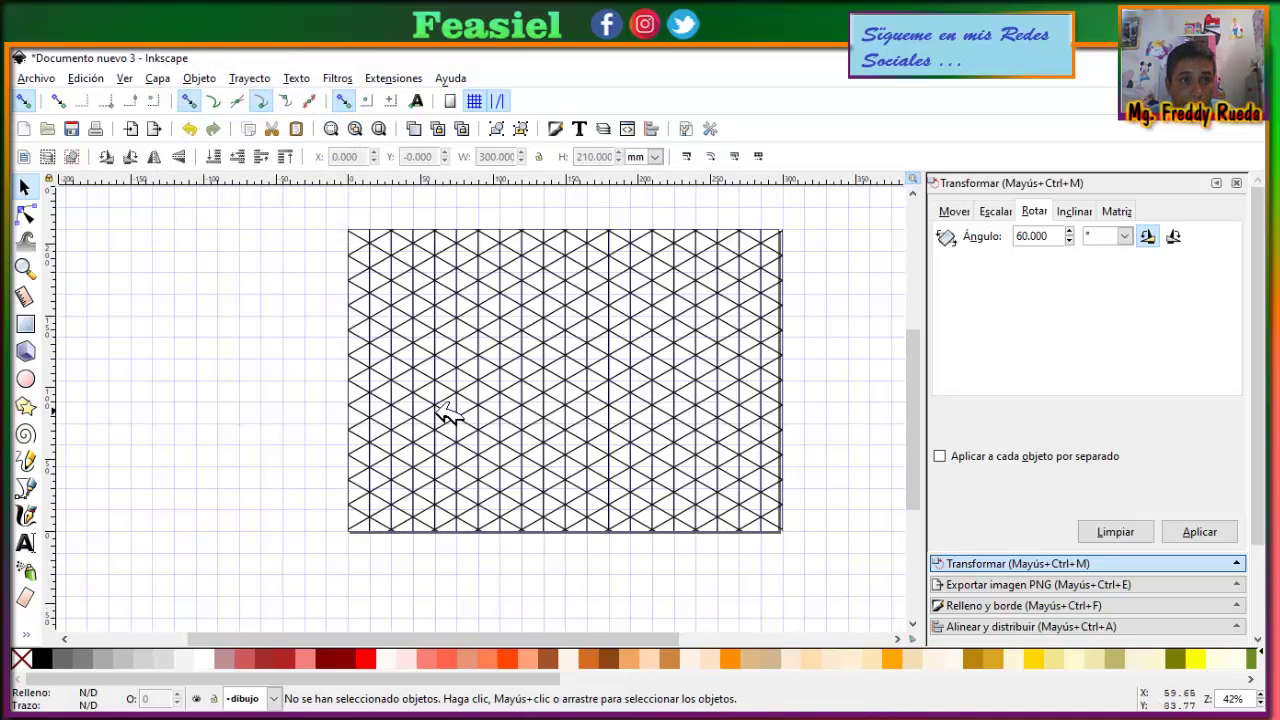
Step: Turn off the background page grid and zoom in on the isometric grid
left_click(157, 78)
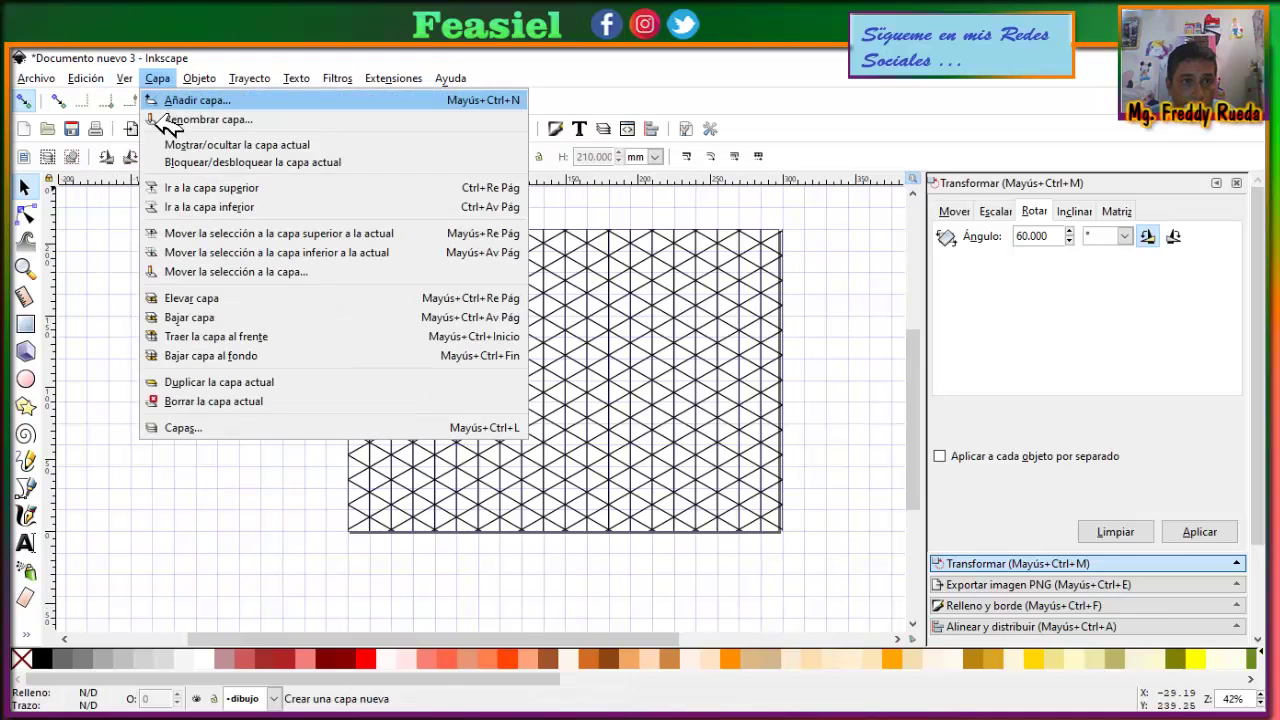
left_click(157, 78)
left_click(124, 78)
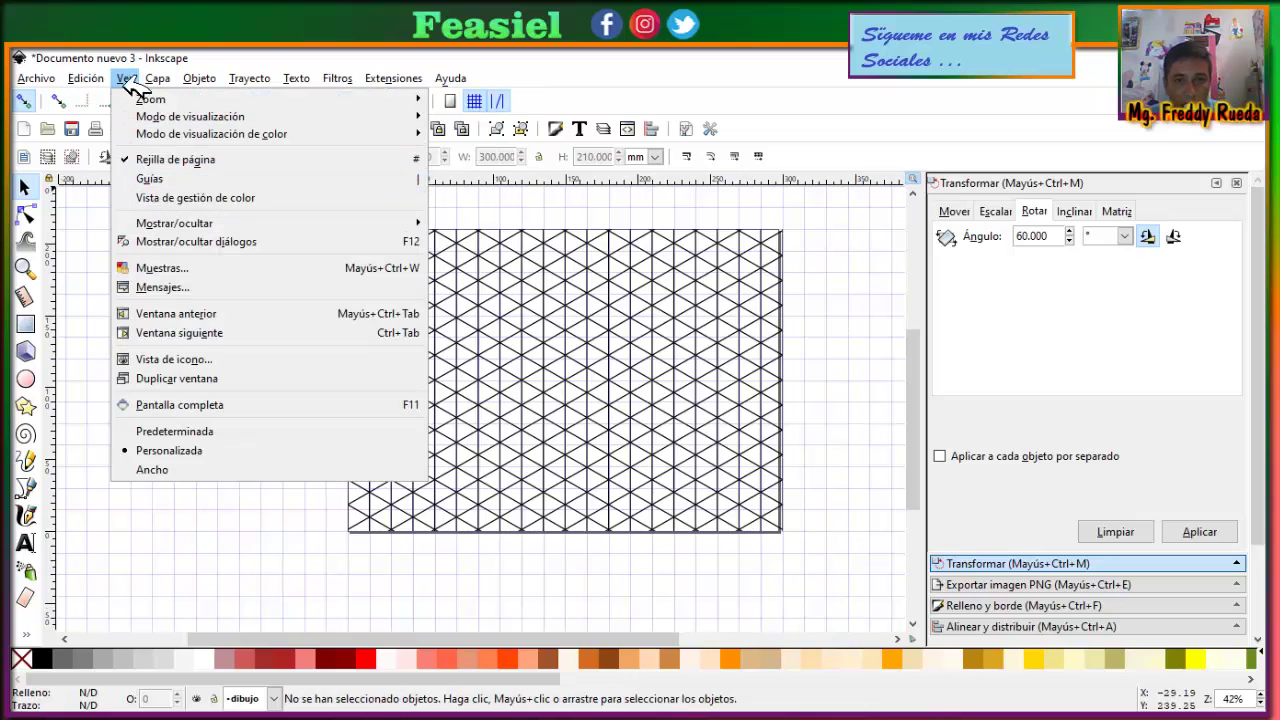
left_click(470, 300)
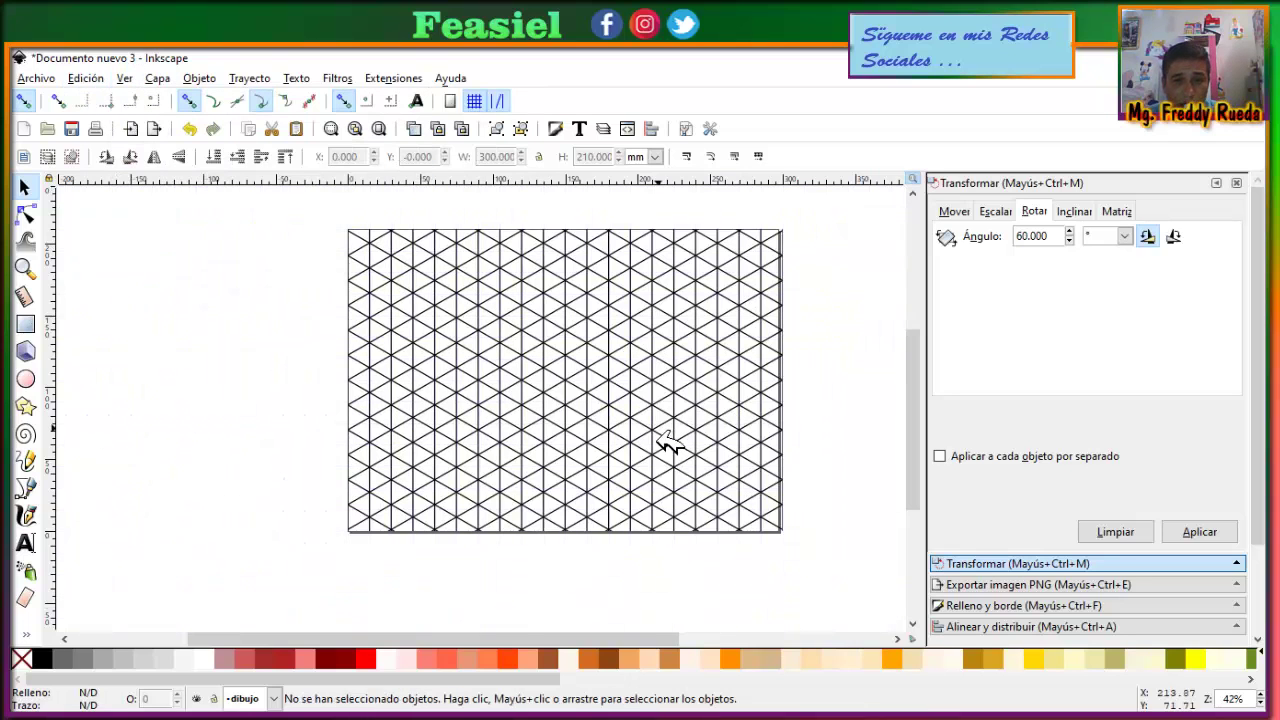
scroll(678, 495, "up", 1)
scroll(660, 505, "up", 1, "ctrl")
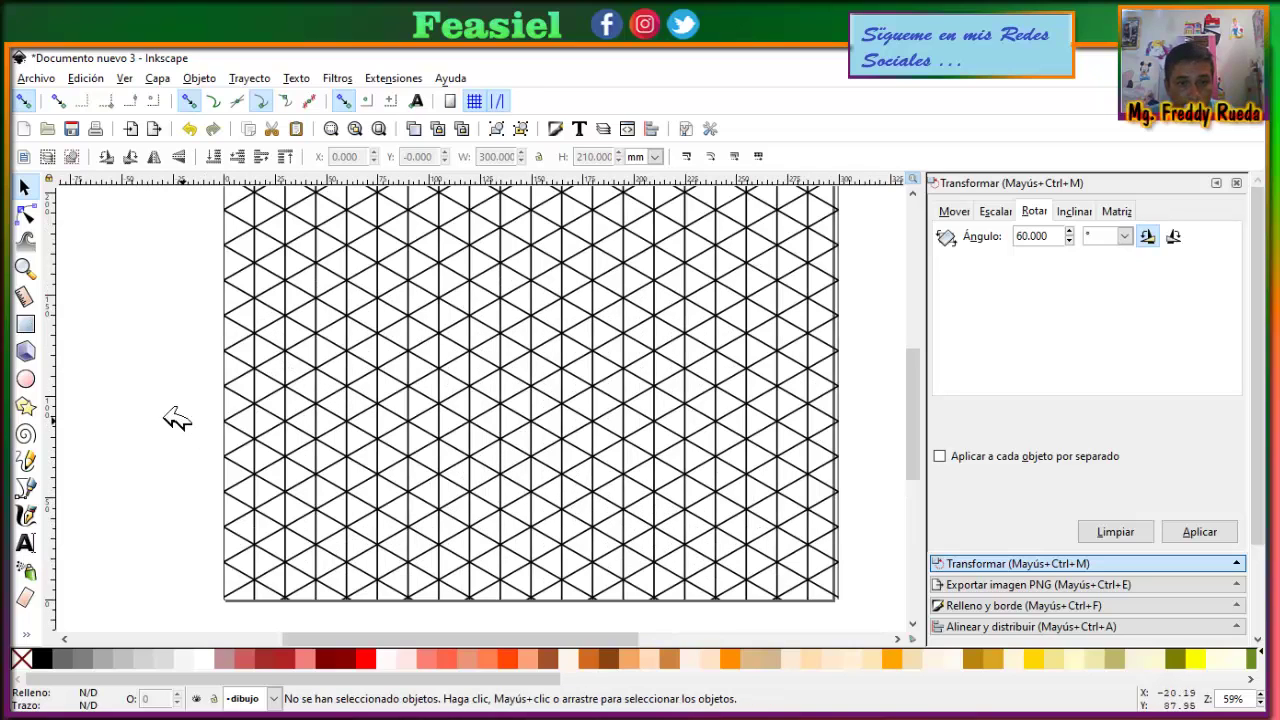
left_click(25, 323)
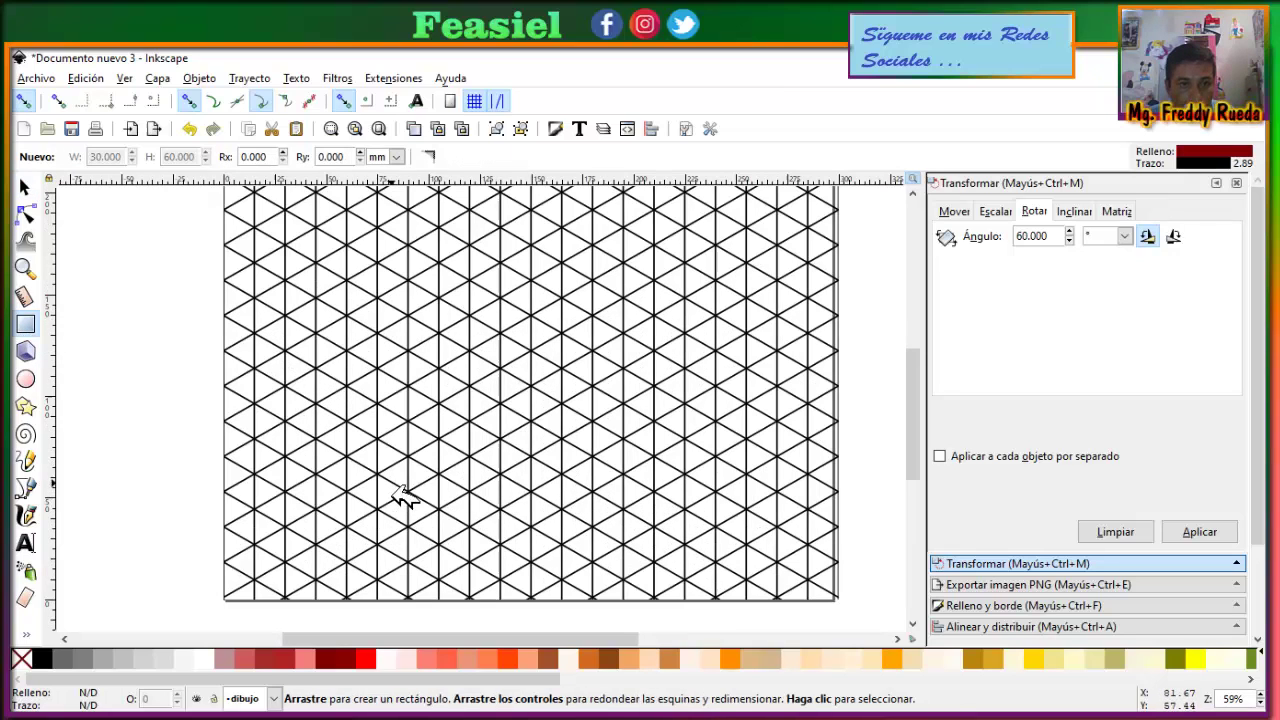
Step: Draw a dark red rectangle with red outline and convert it to a path
left_click(370, 662, "shift")
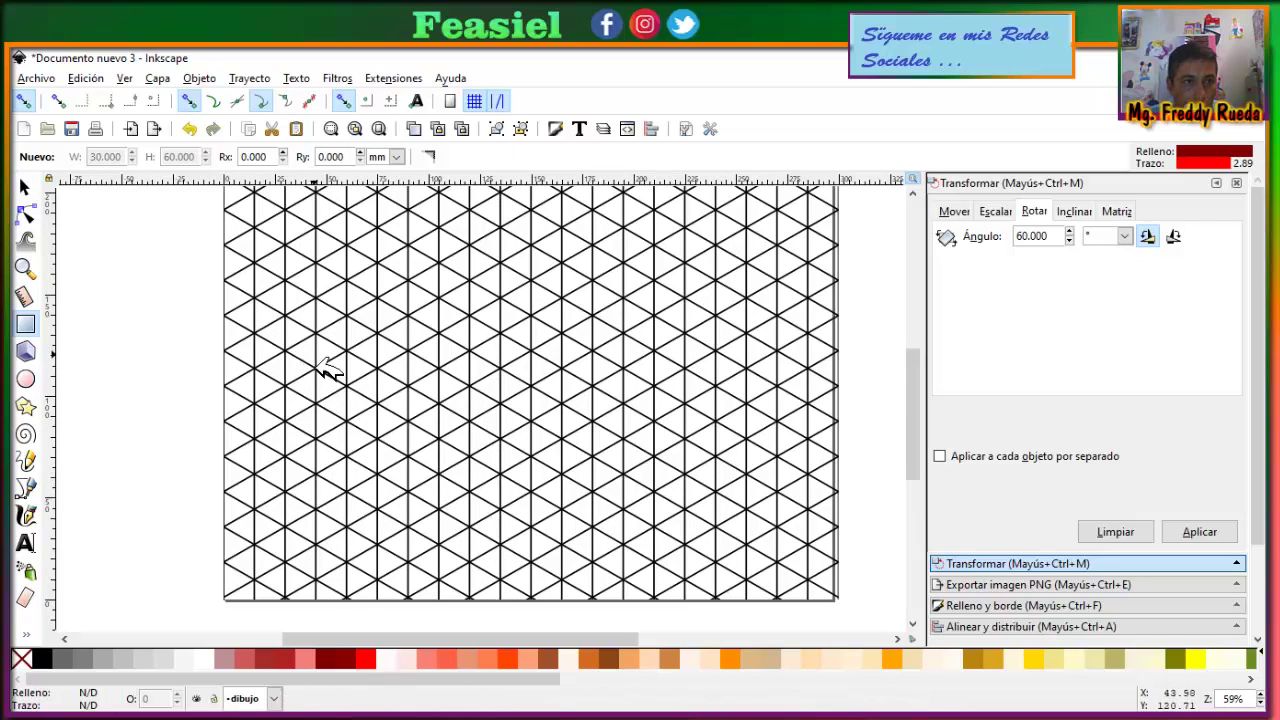
left_click_drag(318, 370, 403, 493)
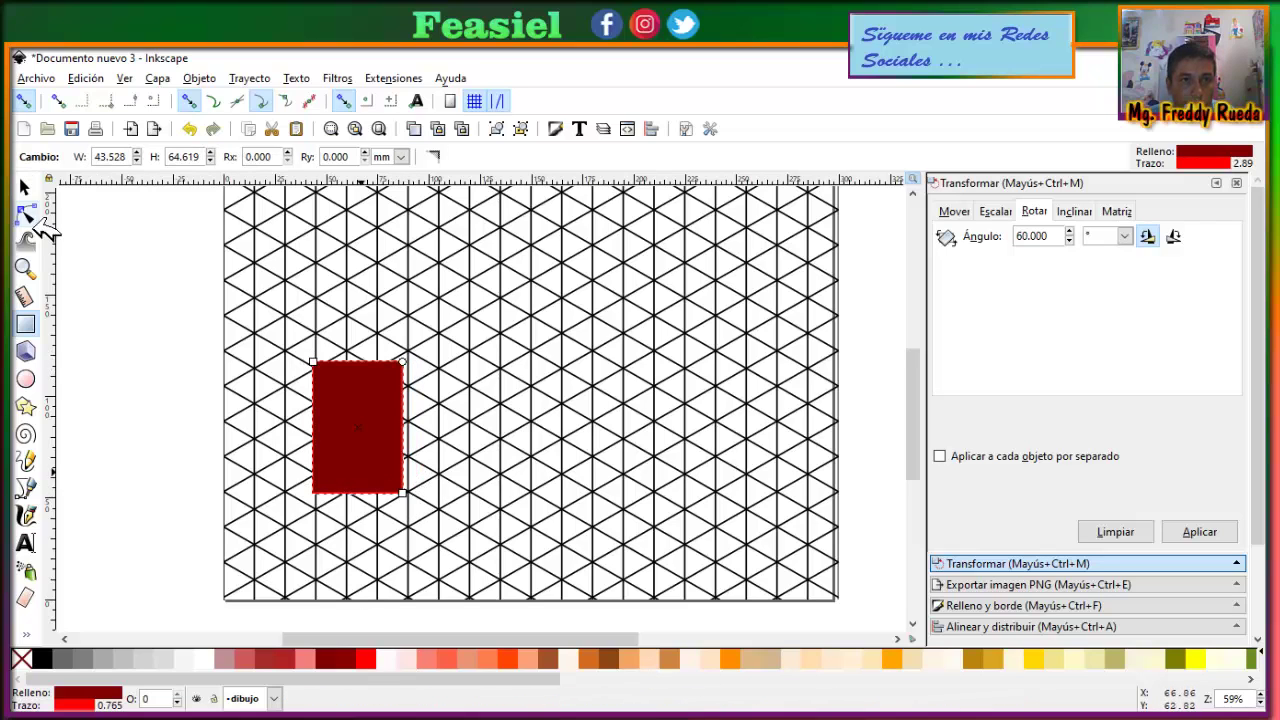
left_click(249, 78)
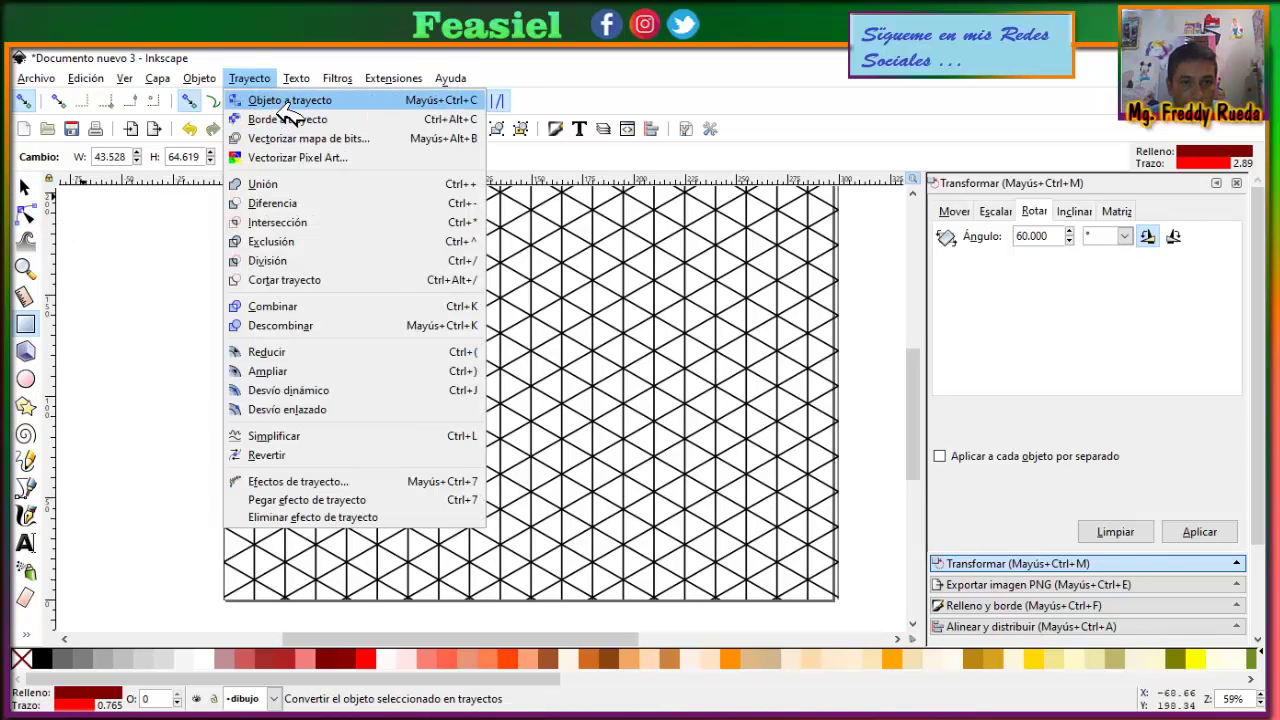
left_click(290, 97)
Step: Drag the path's corner nodes onto isometric grid intersections to form a slanted parallelogram
left_click(26, 215)
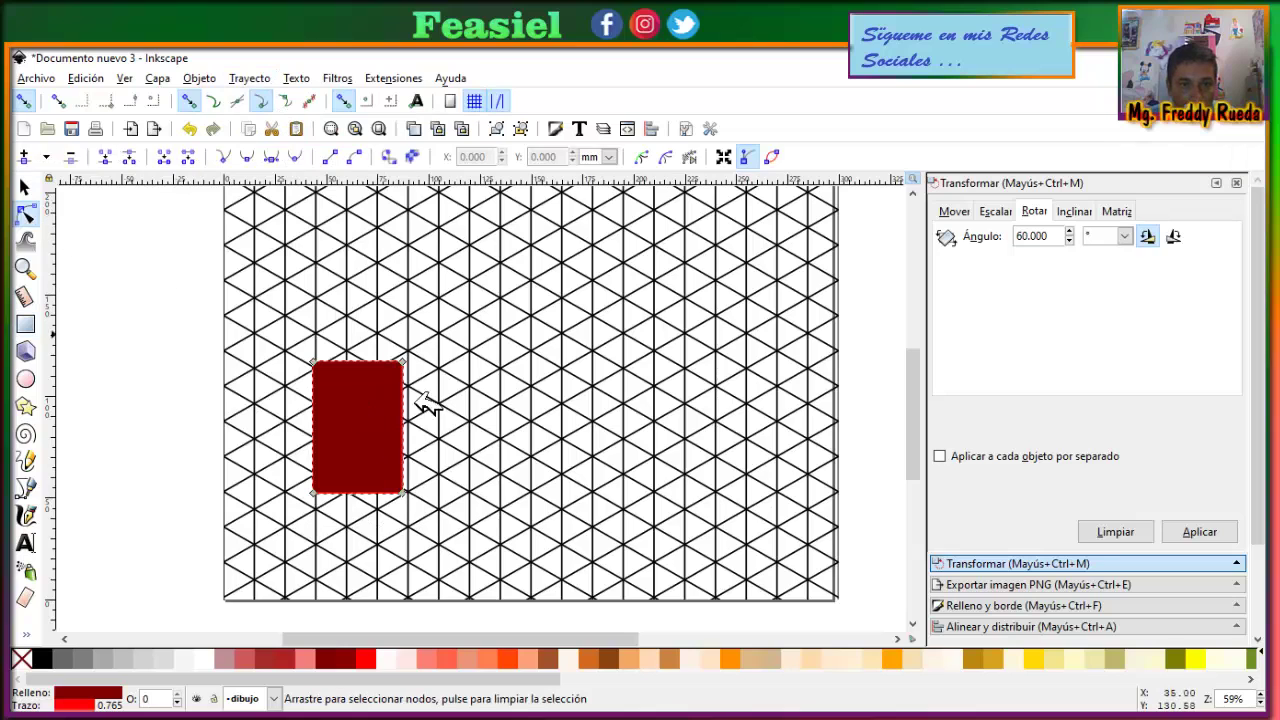
left_click_drag(404, 362, 410, 428)
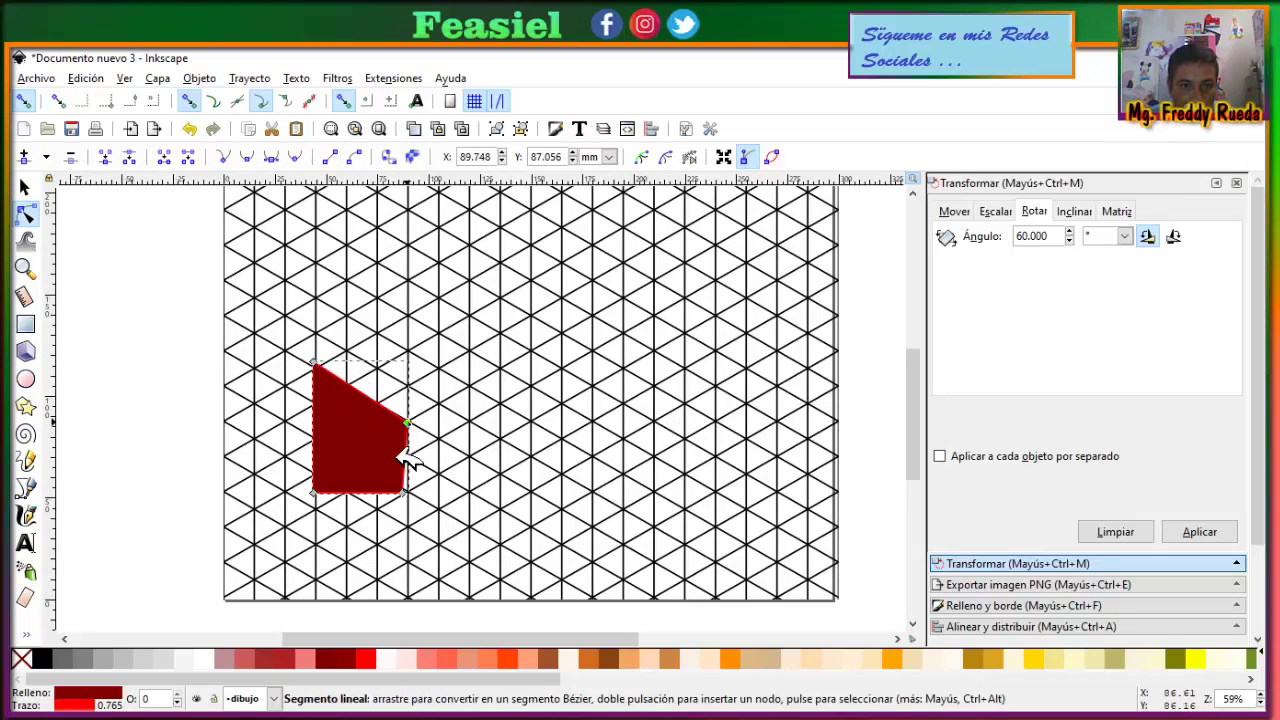
left_click_drag(403, 493, 415, 605)
scroll(476, 482, "down", 2)
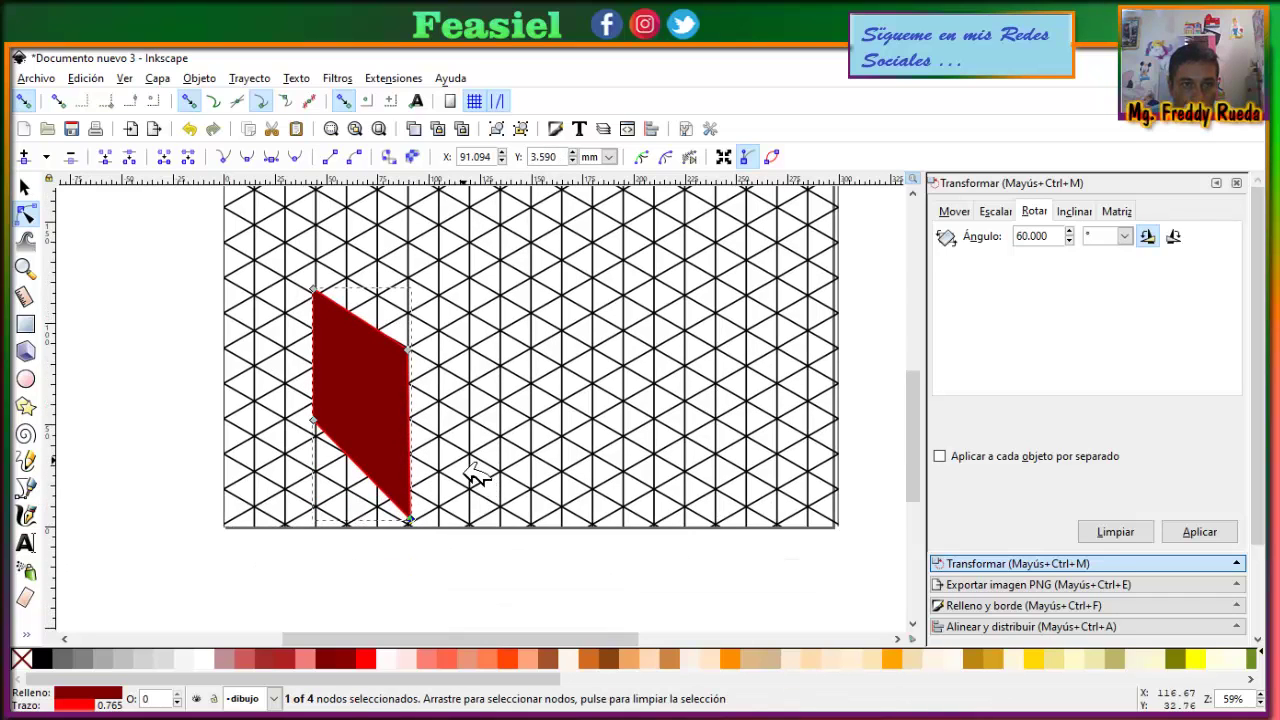
left_click_drag(313, 290, 315, 225)
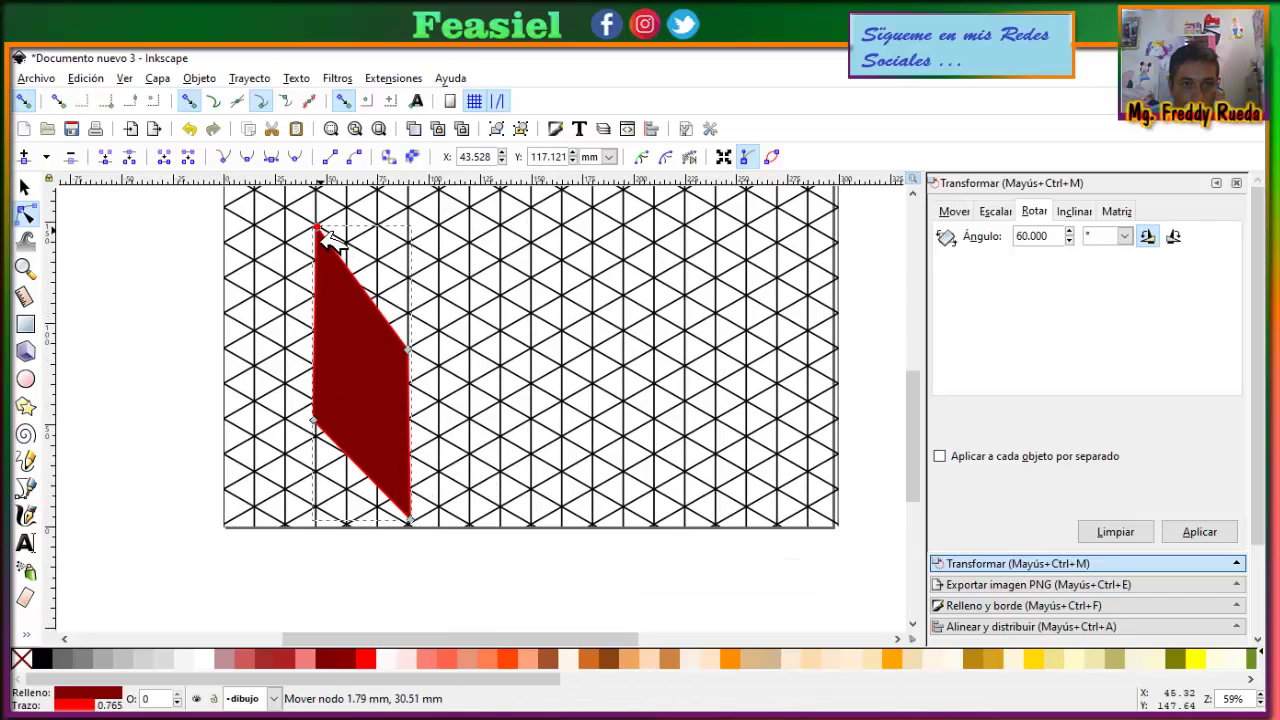
left_click_drag(408, 350, 413, 288)
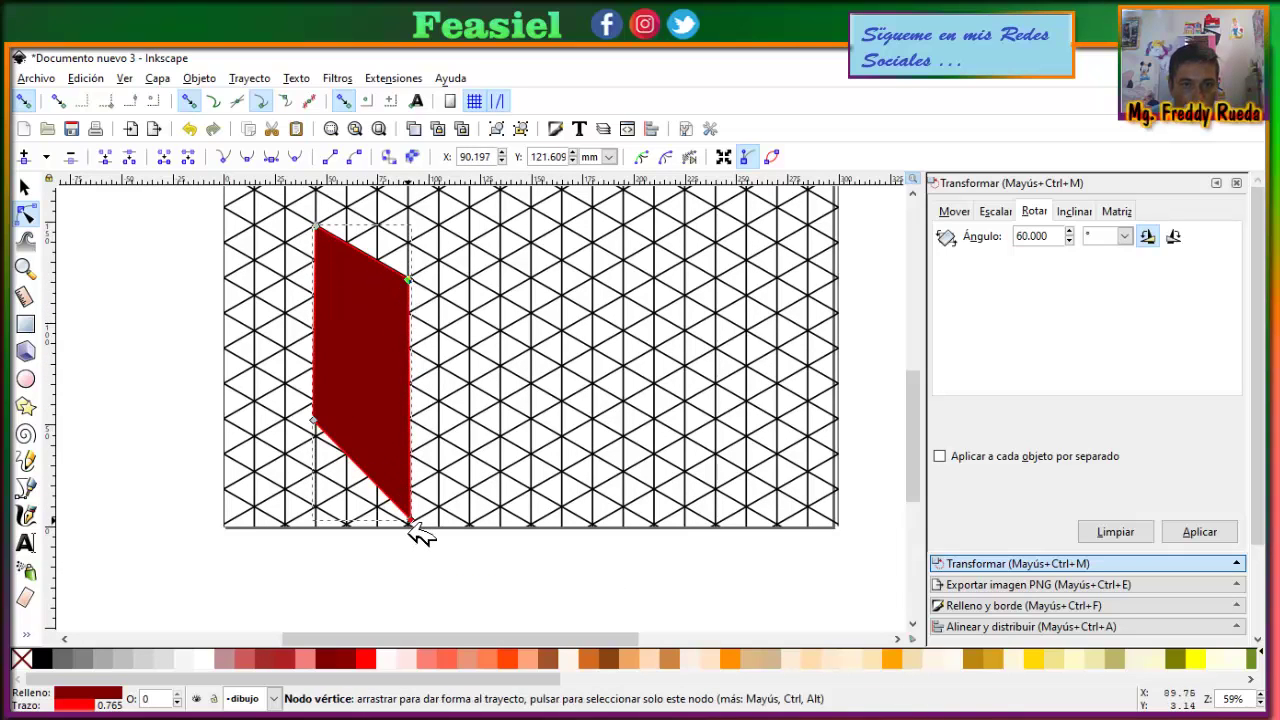
mouse_move(411, 521)
left_mouse_down()
mouse_move(418, 428)
mouse_move(412, 498)
left_mouse_up()
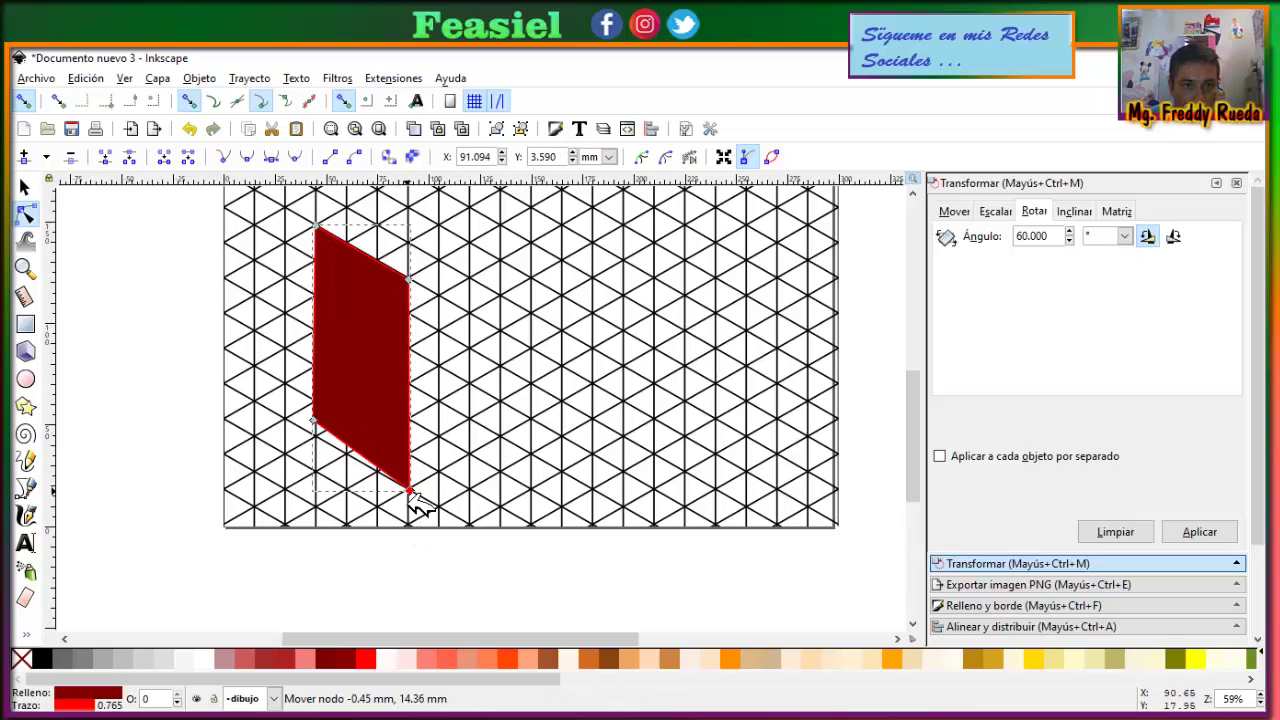
mouse_move(316, 424)
left_mouse_down()
mouse_move(340, 396)
mouse_move(325, 455)
left_mouse_up()
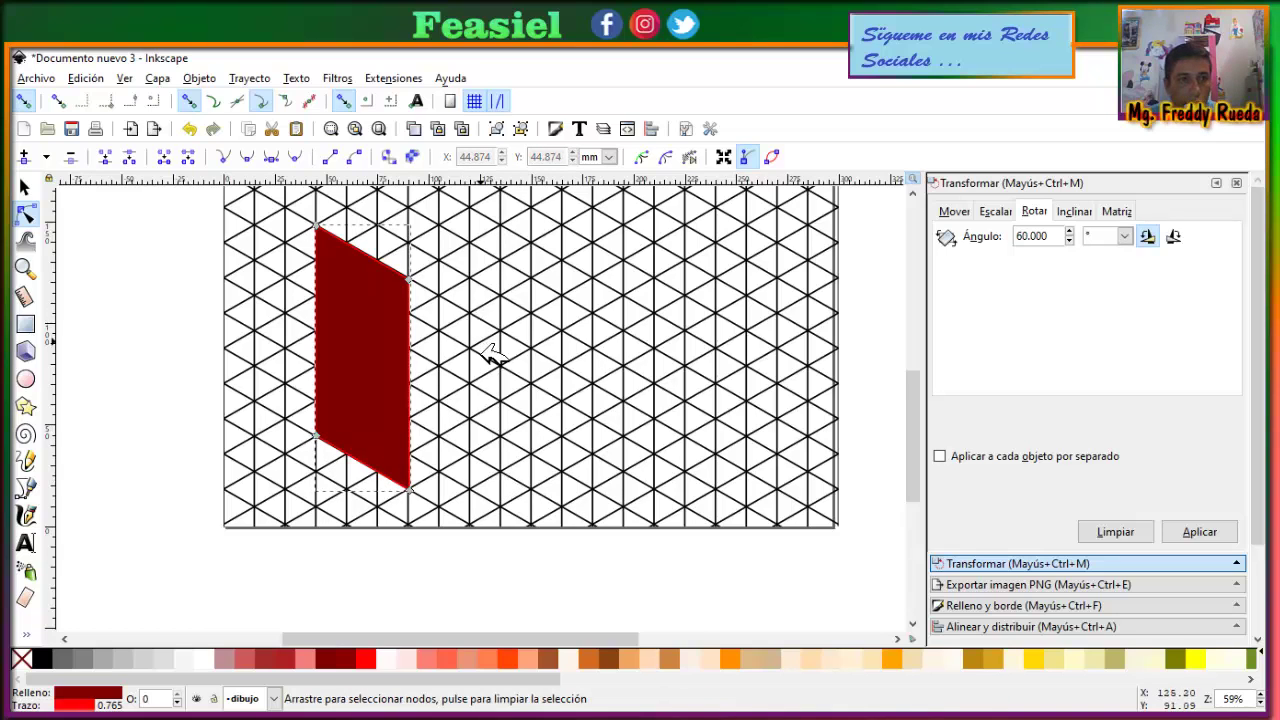
scroll(490, 350, "down", 1)
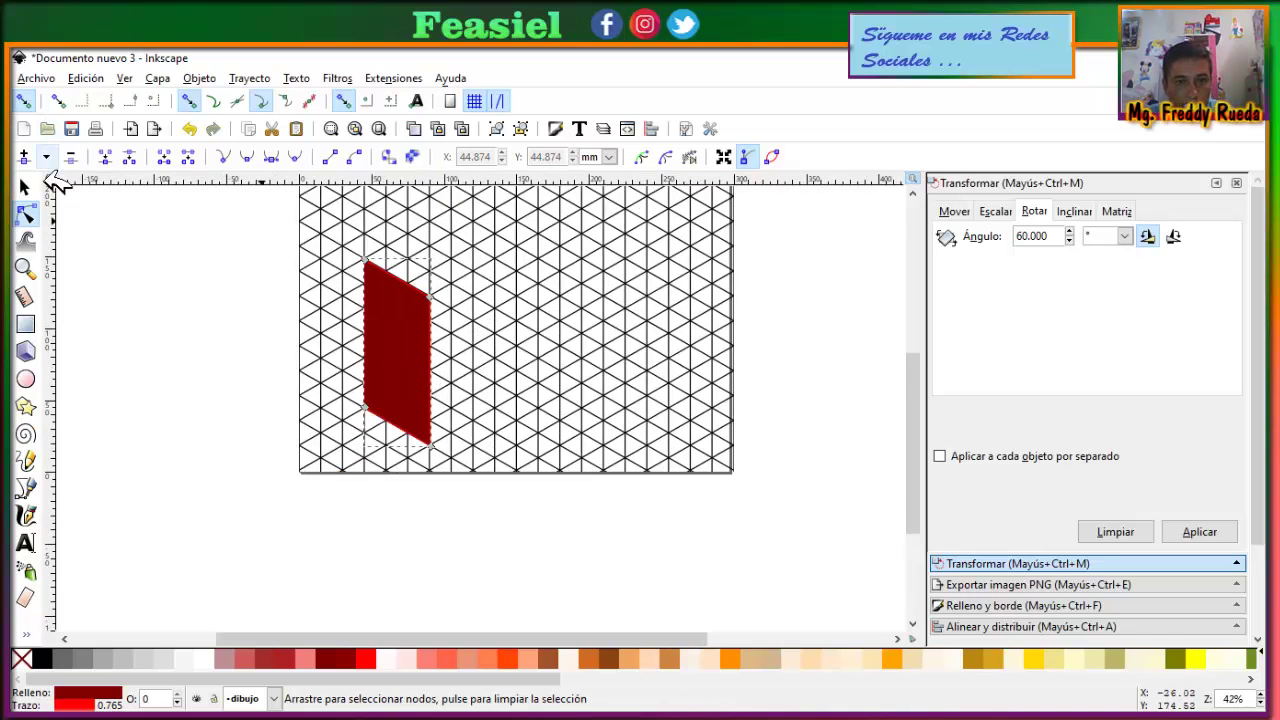
Step: Duplicate the dark red parallelogram and move the copy to its right
left_click(25, 187)
key("ctrl+d")
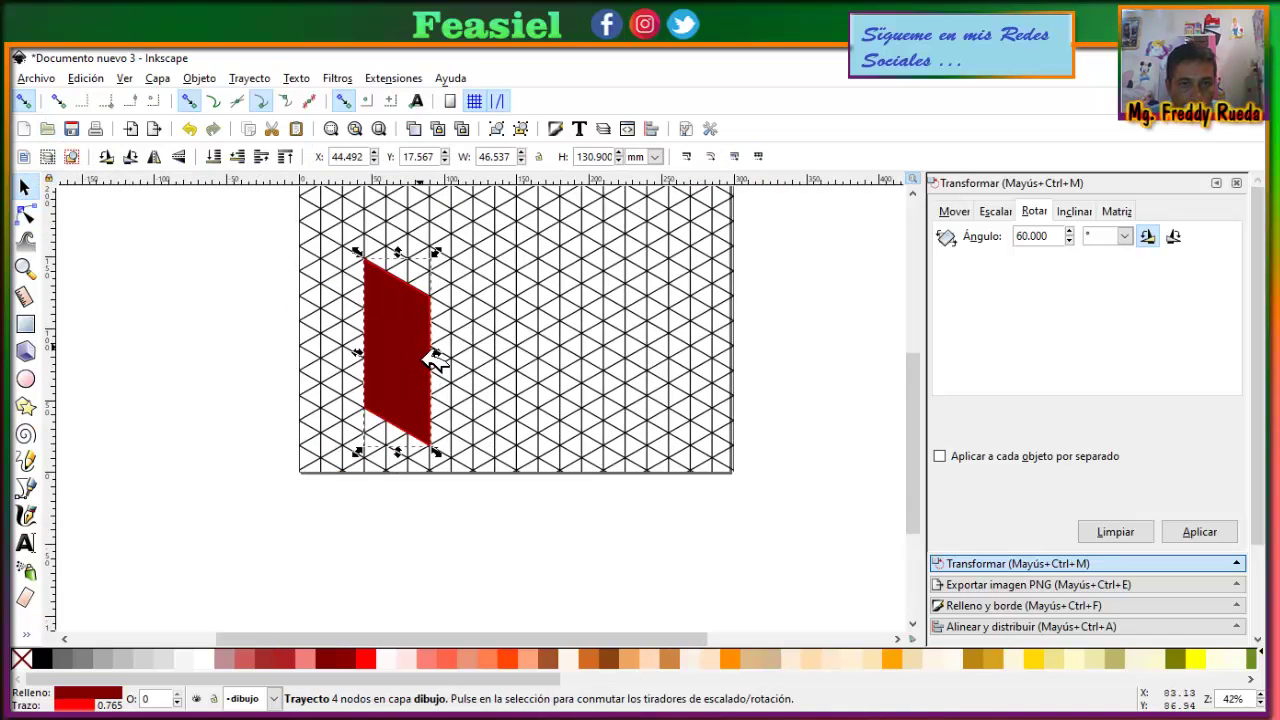
left_click_drag(429, 355, 505, 398)
Step: Drag the copy's corner nodes so it slants opposite the left face as the right face
key("n")
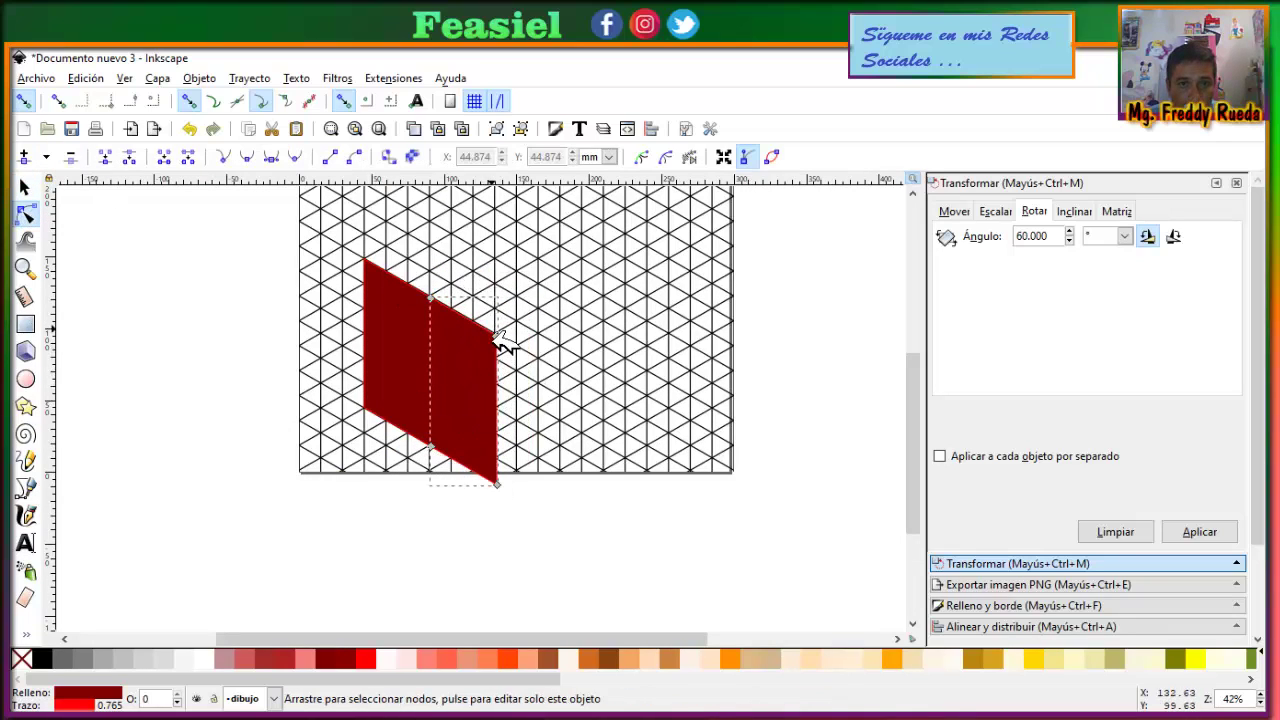
mouse_move(497, 337)
left_mouse_down()
mouse_move(516, 311)
mouse_move(517, 268)
left_mouse_up()
mouse_move(499, 486)
left_mouse_down()
mouse_move(513, 382)
mouse_move(516, 397)
left_mouse_up()
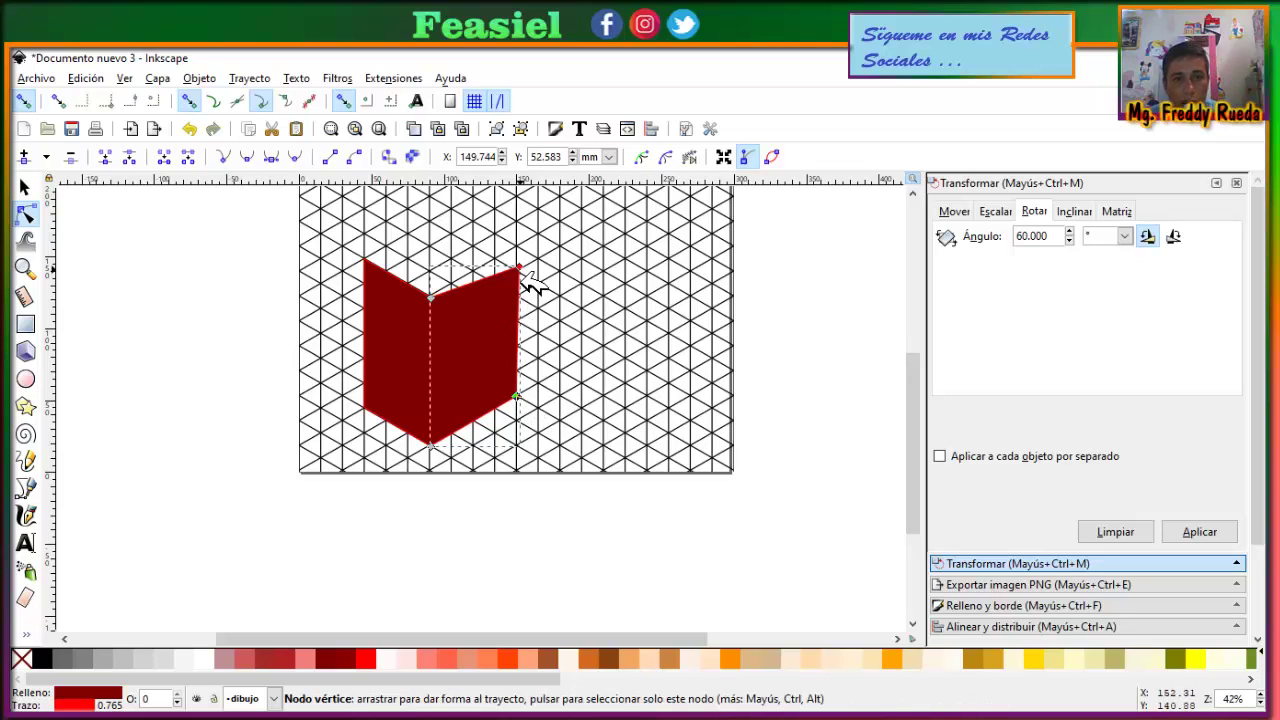
left_click_drag(519, 270, 521, 248)
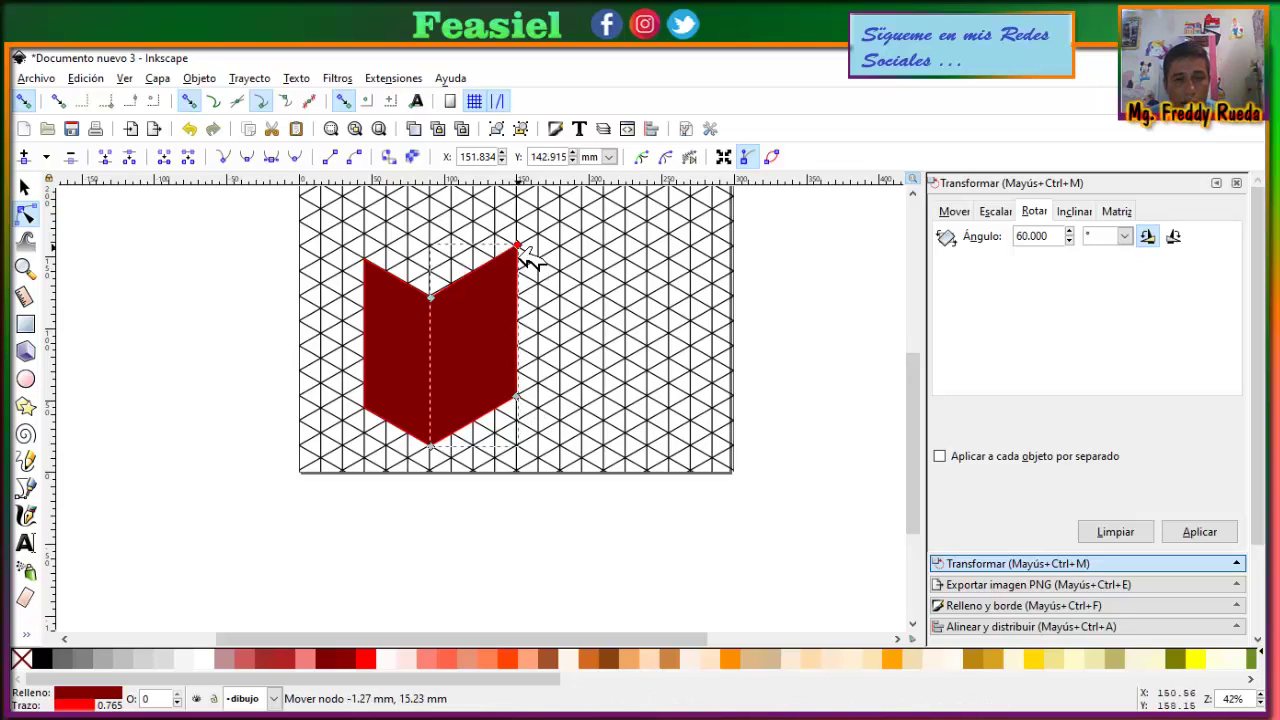
key("s")
left_click(580, 363)
scroll(550, 390, "up", 2)
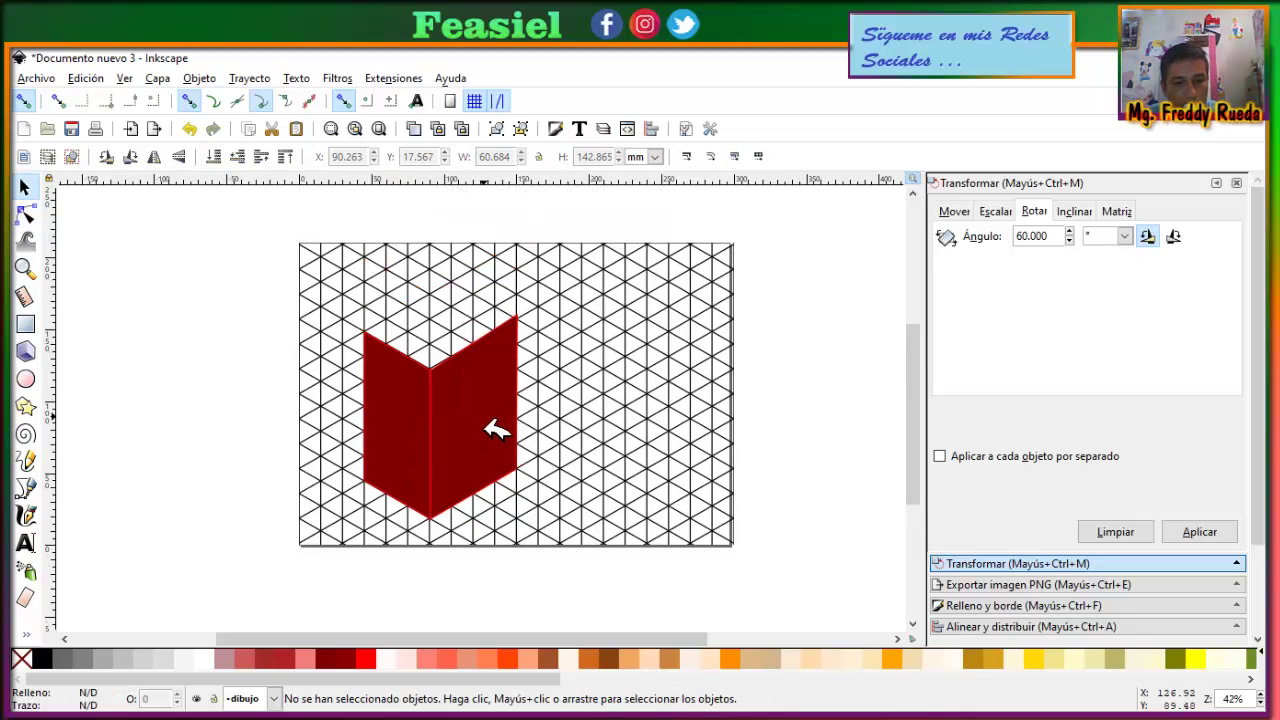
Step: Copy the left face upward and snap its corners onto the side faces to cap the box
left_click(496, 430)
left_click(390, 422)
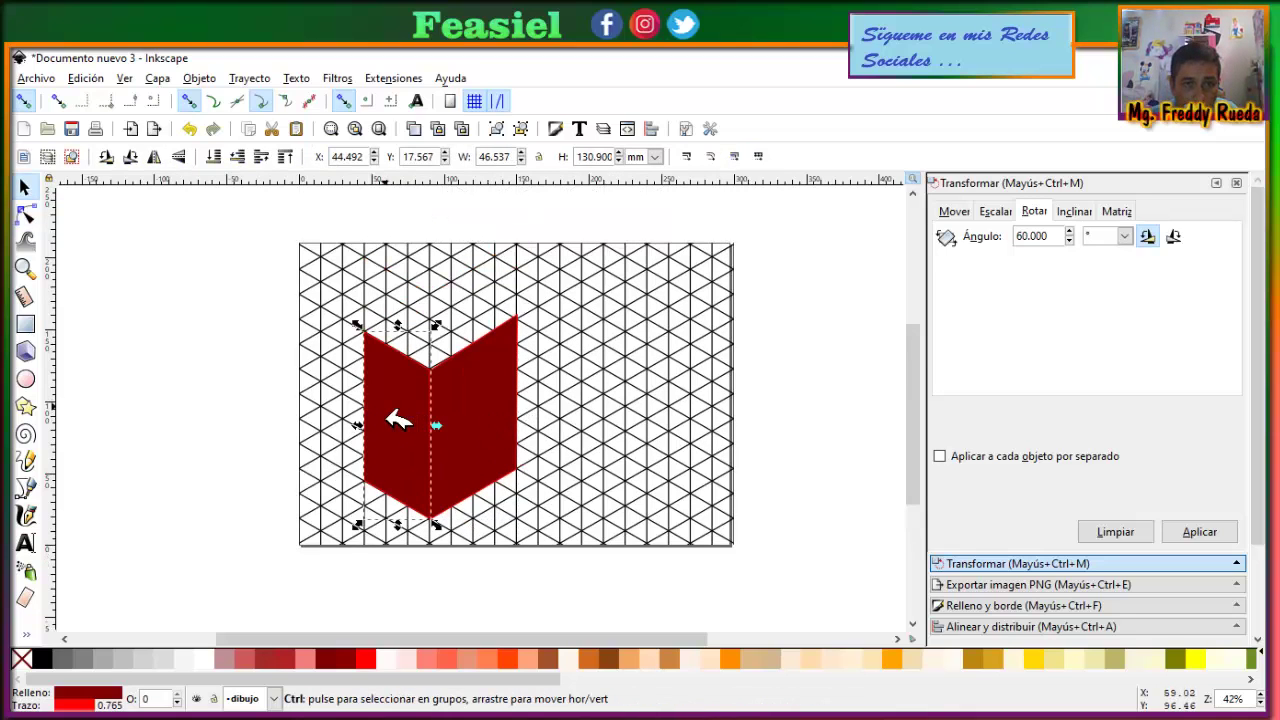
left_click_drag(395, 424, 405, 284)
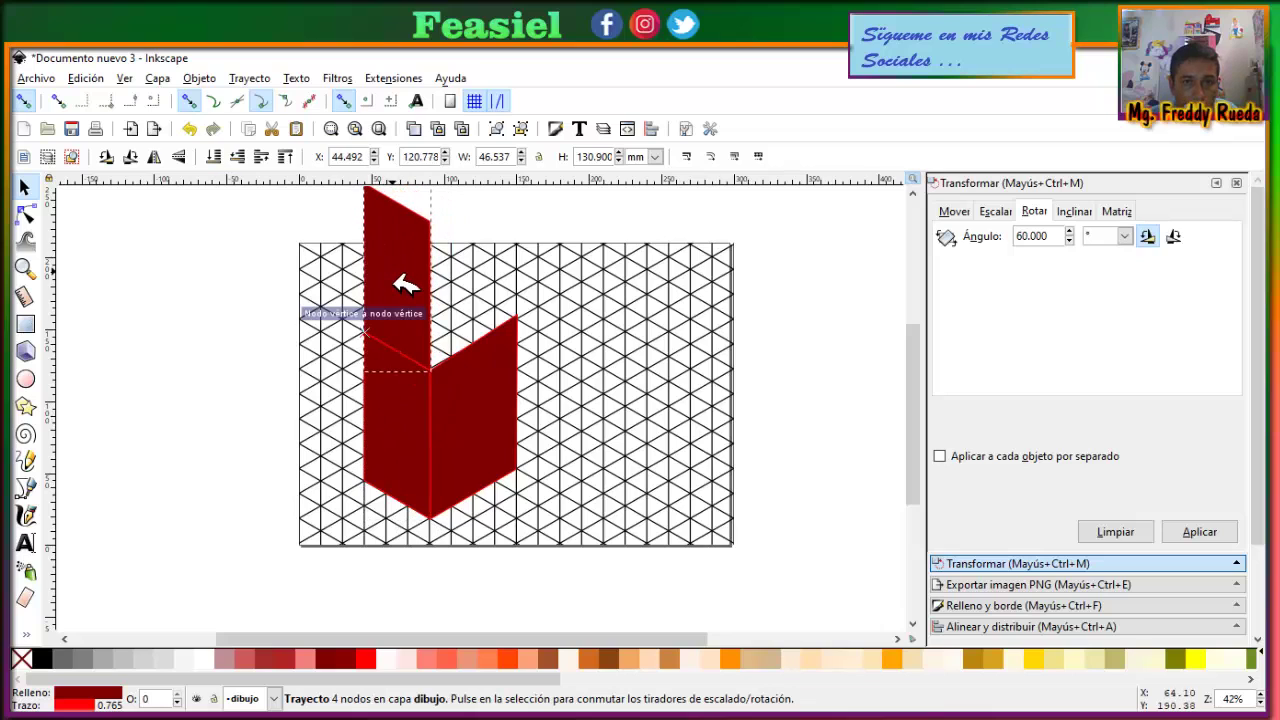
left_click(25, 214)
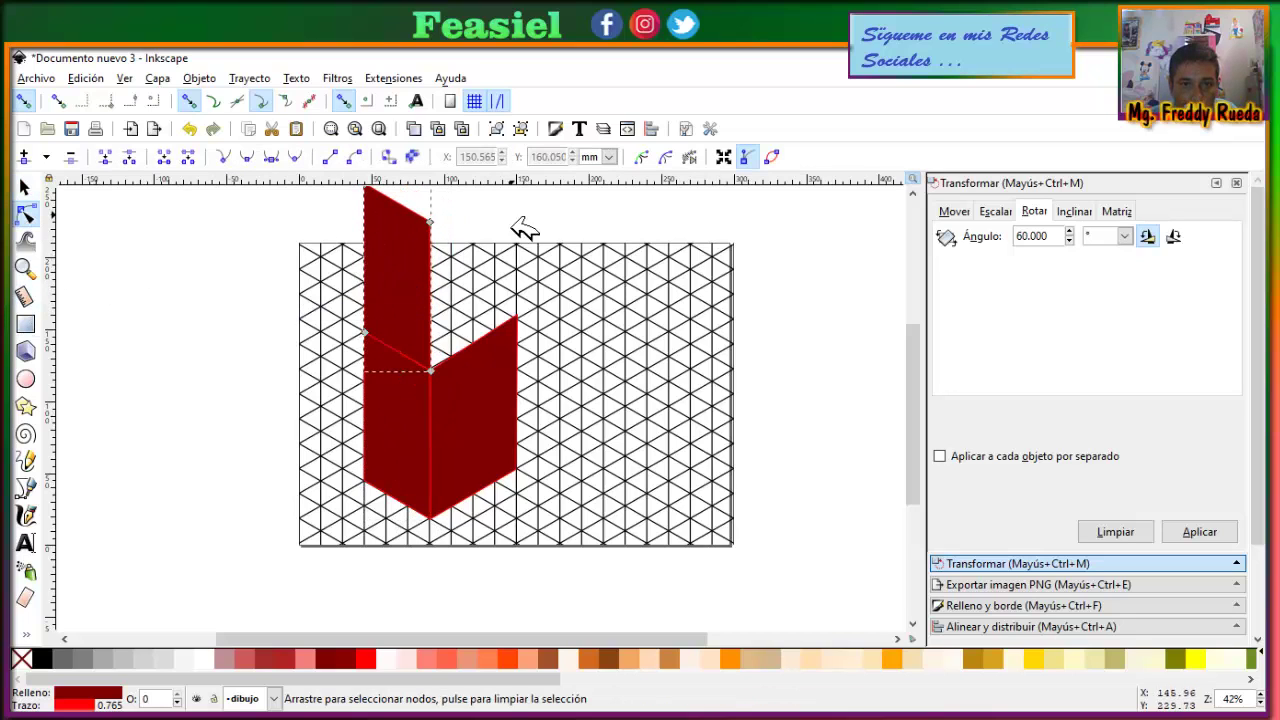
left_click_drag(448, 233, 463, 307)
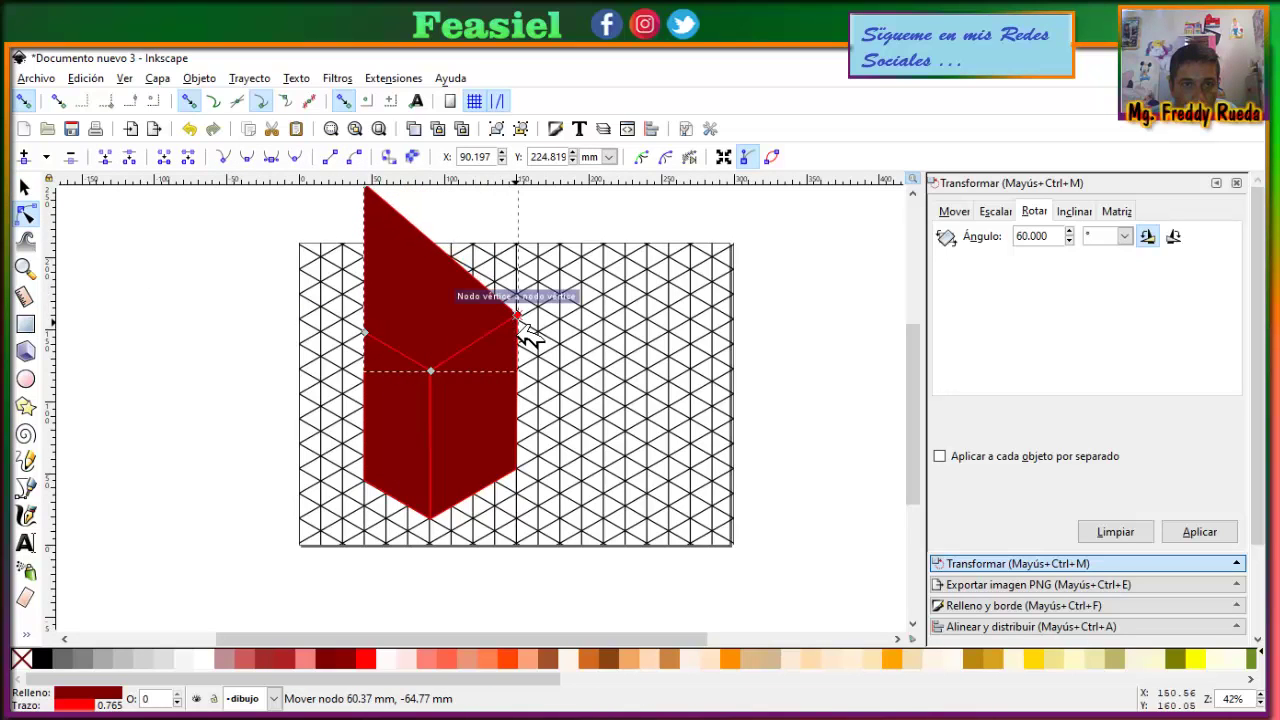
scroll(390, 240, "up", 2)
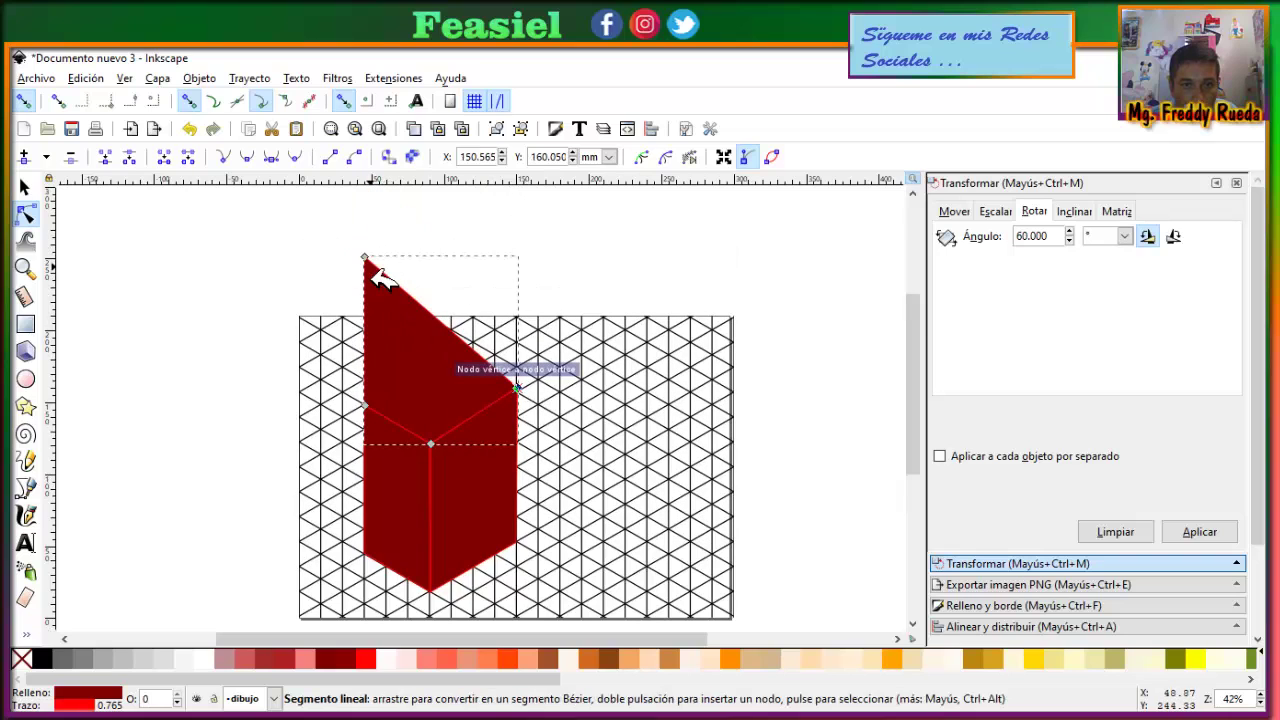
left_click_drag(364, 259, 459, 366)
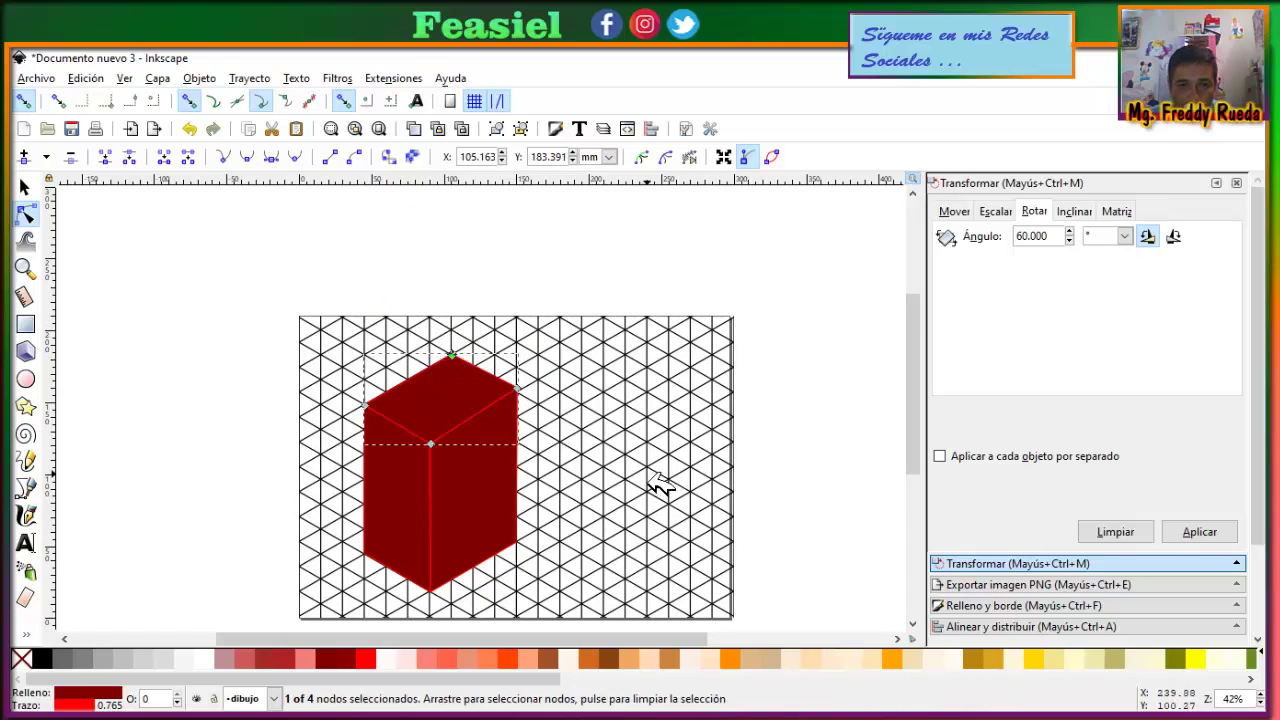
scroll(622, 466, "down", 1, "ctrl")
scroll(615, 480, "down", 1, "ctrl")
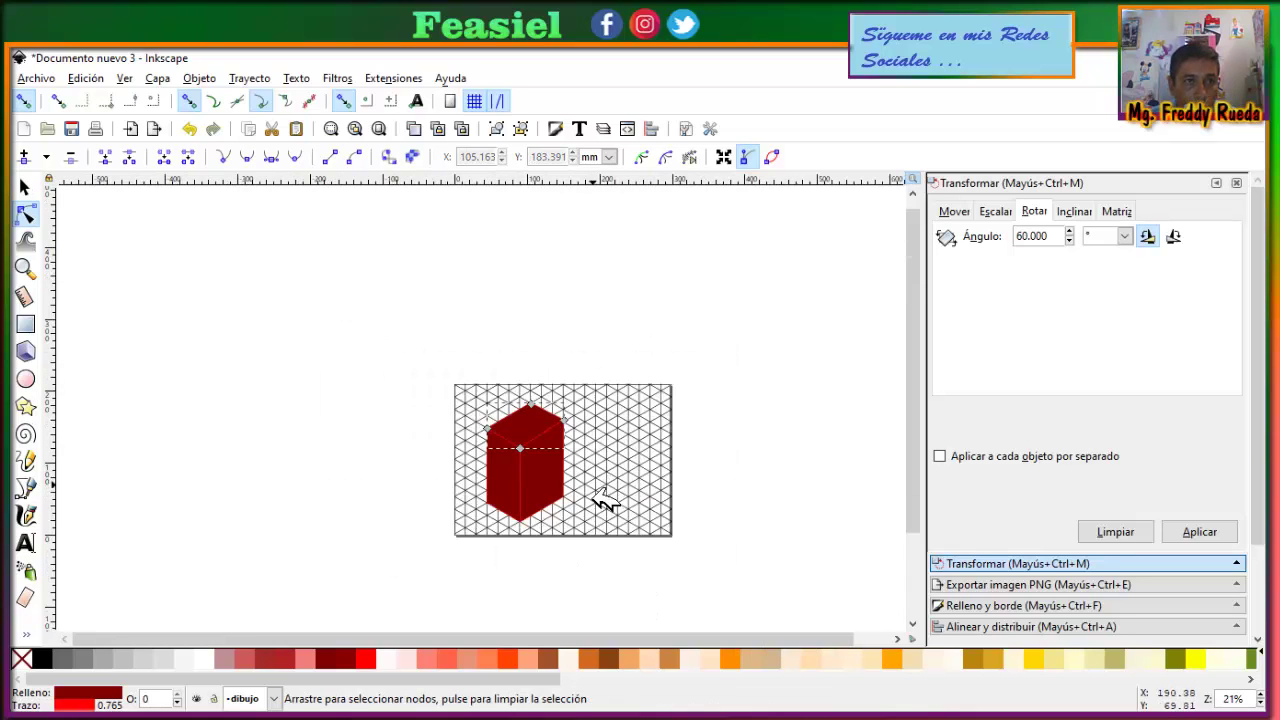
scroll(604, 515, "up", 1, "ctrl")
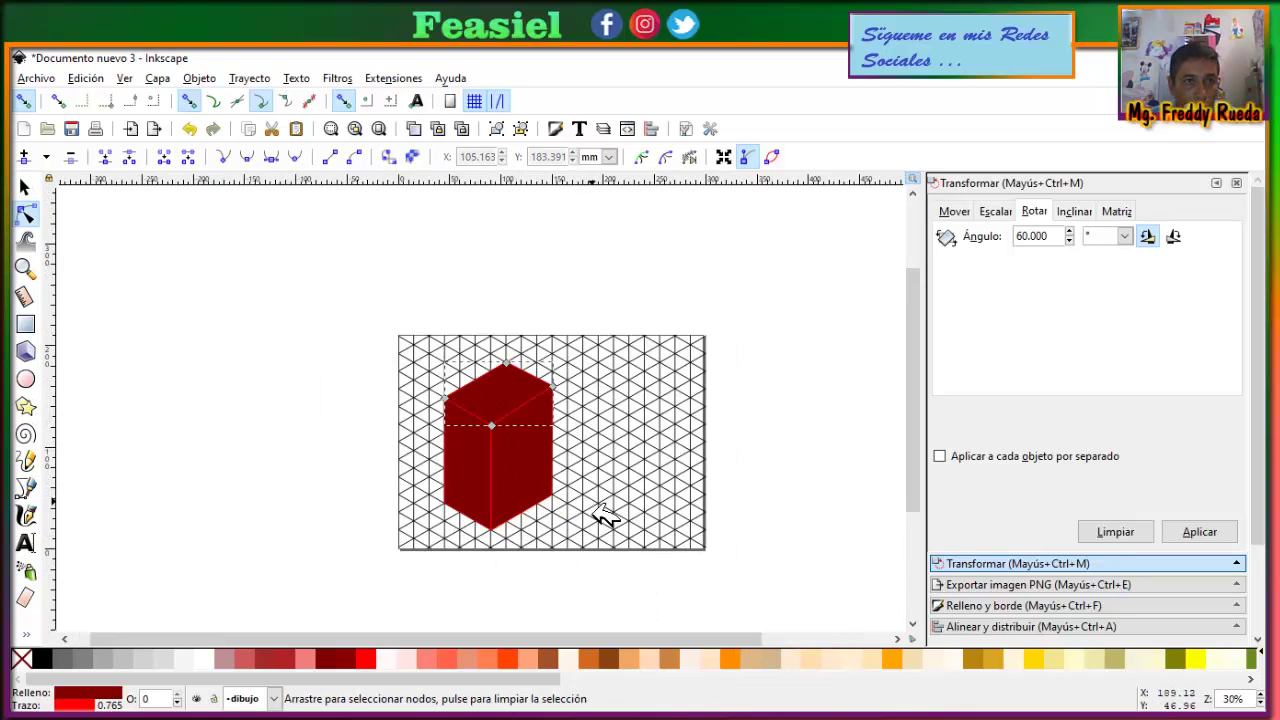
Step: Import the isometrico PNG from the Desktop as an embedded image
left_click(40, 79)
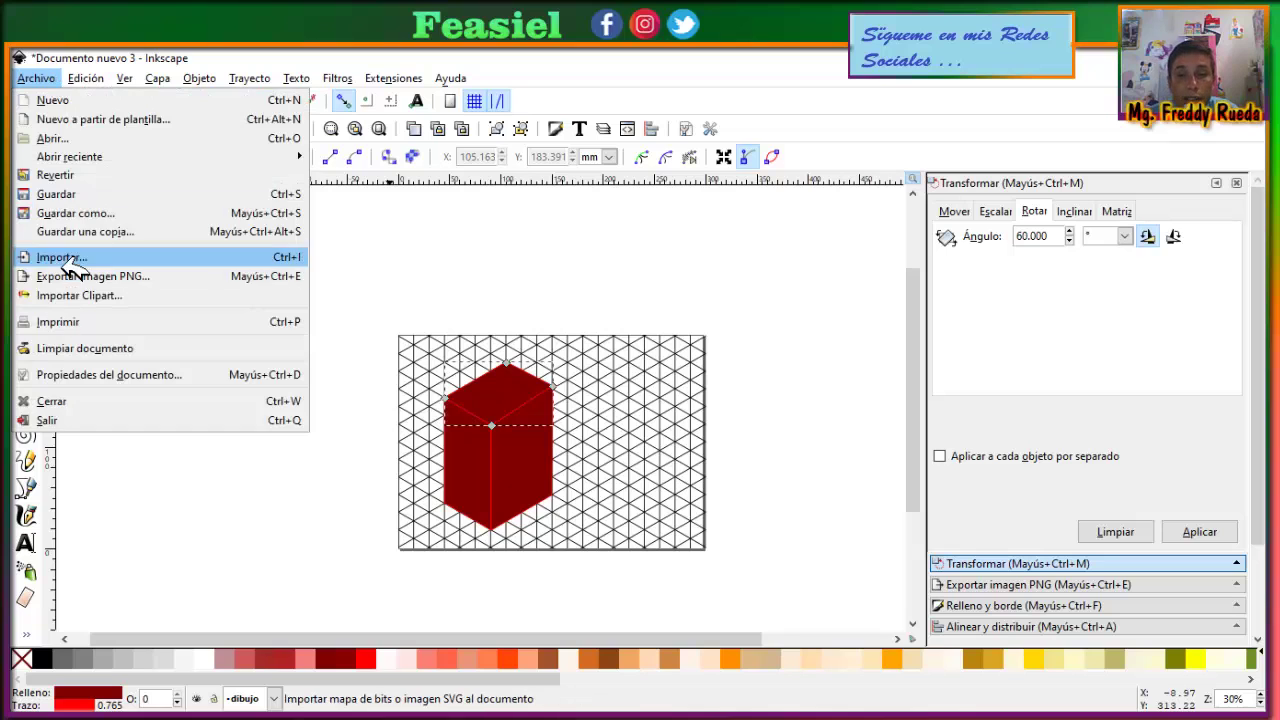
key("Escape")
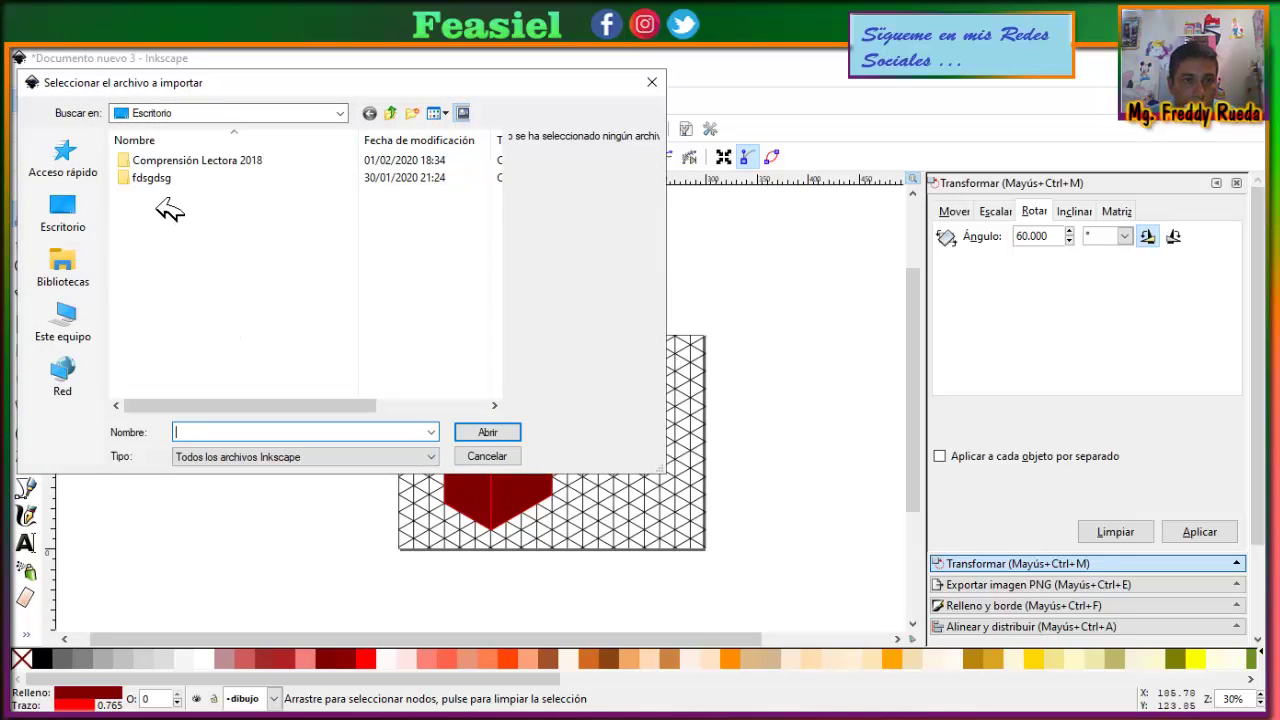
left_click(74, 228)
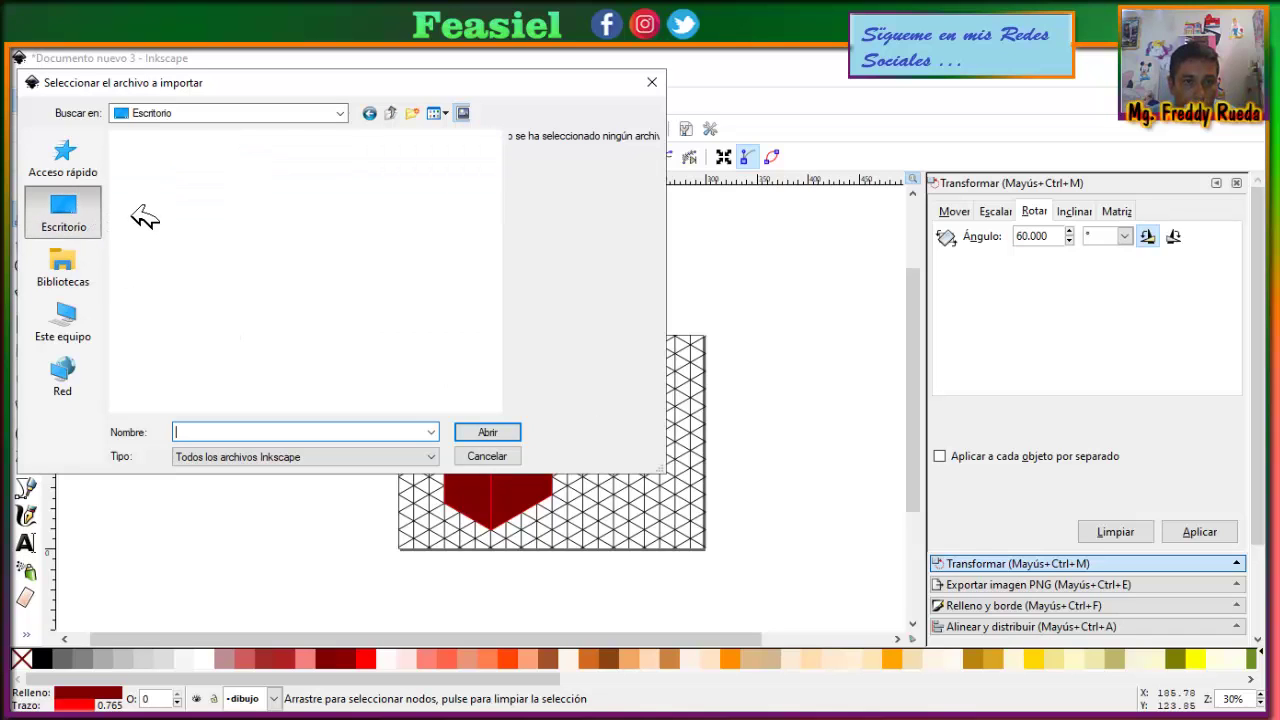
scroll(386, 281, "down", 3)
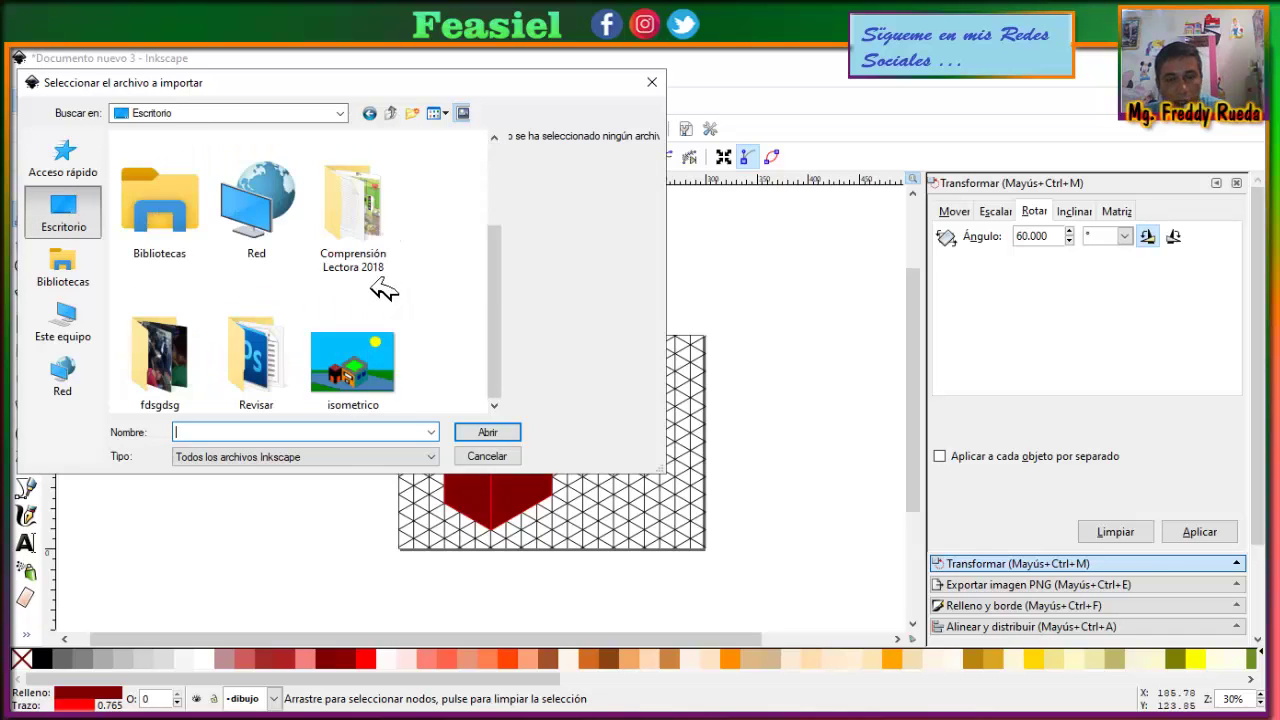
left_click(360, 368)
left_click(488, 434)
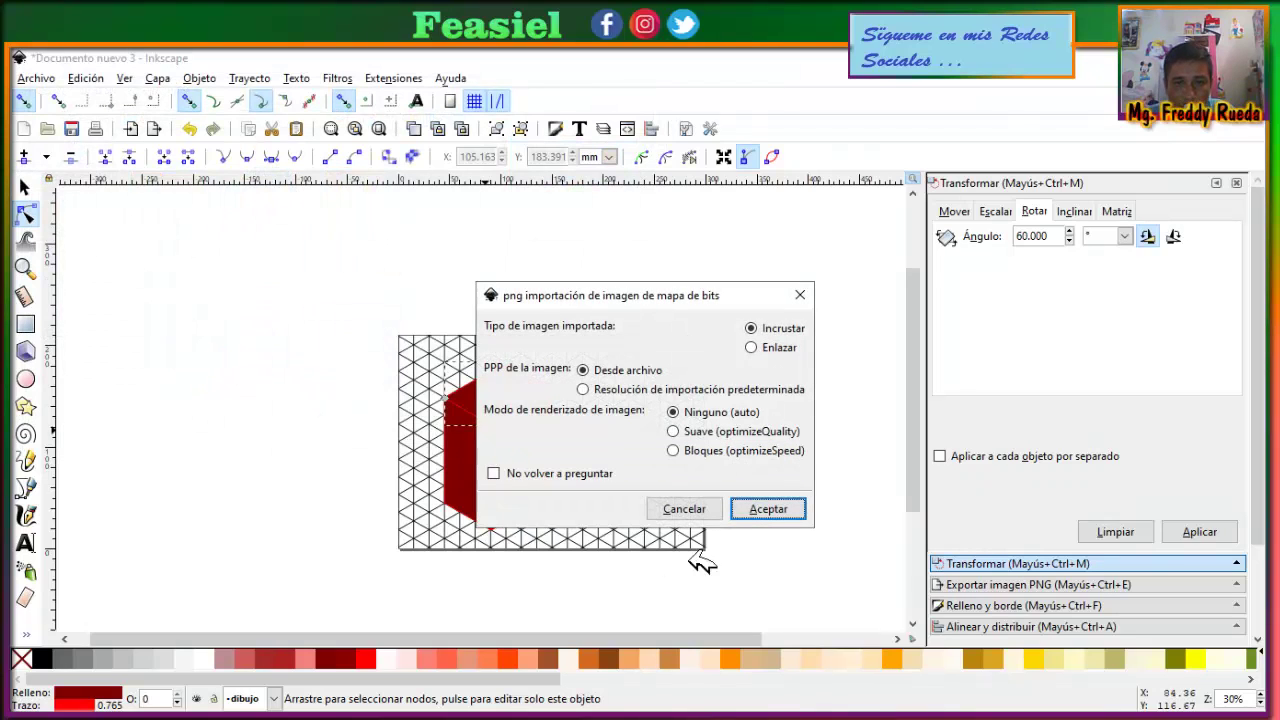
left_click(776, 508)
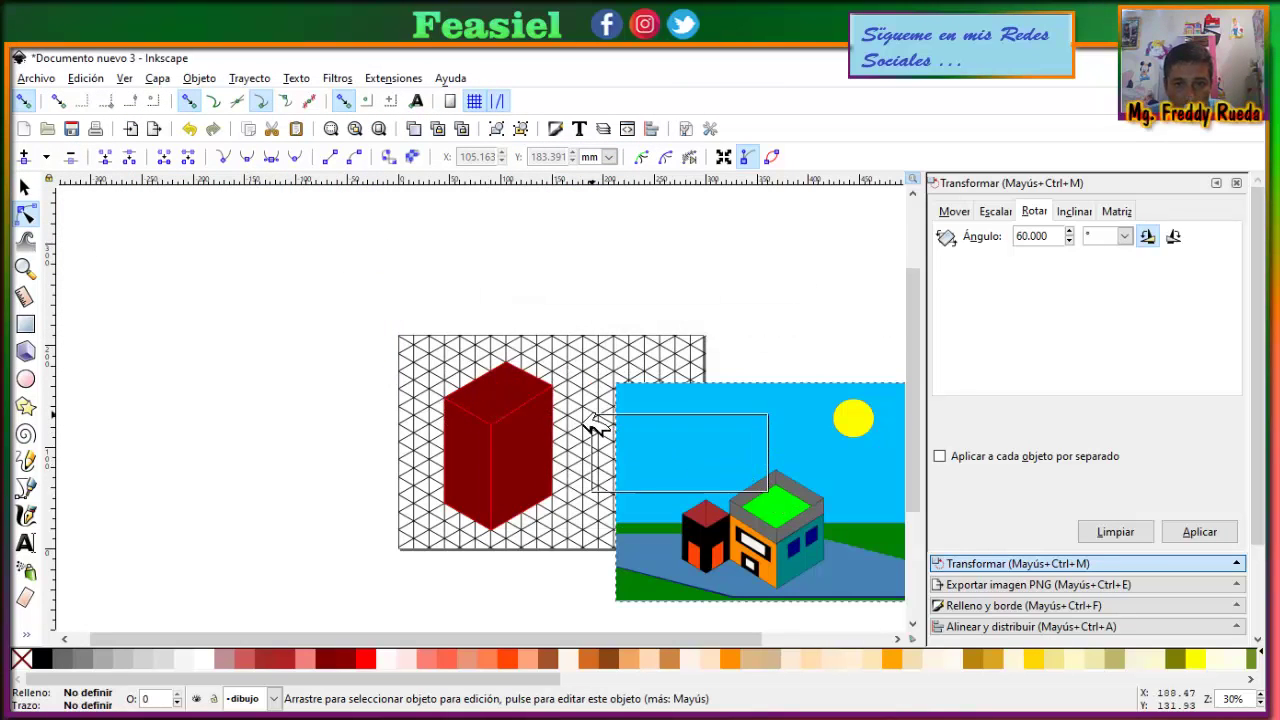
Step: Move the houses image onto the page, snapping its top-left corner to X=0, Y=0
left_click_drag(776, 506, 580, 415)
left_click(25, 186)
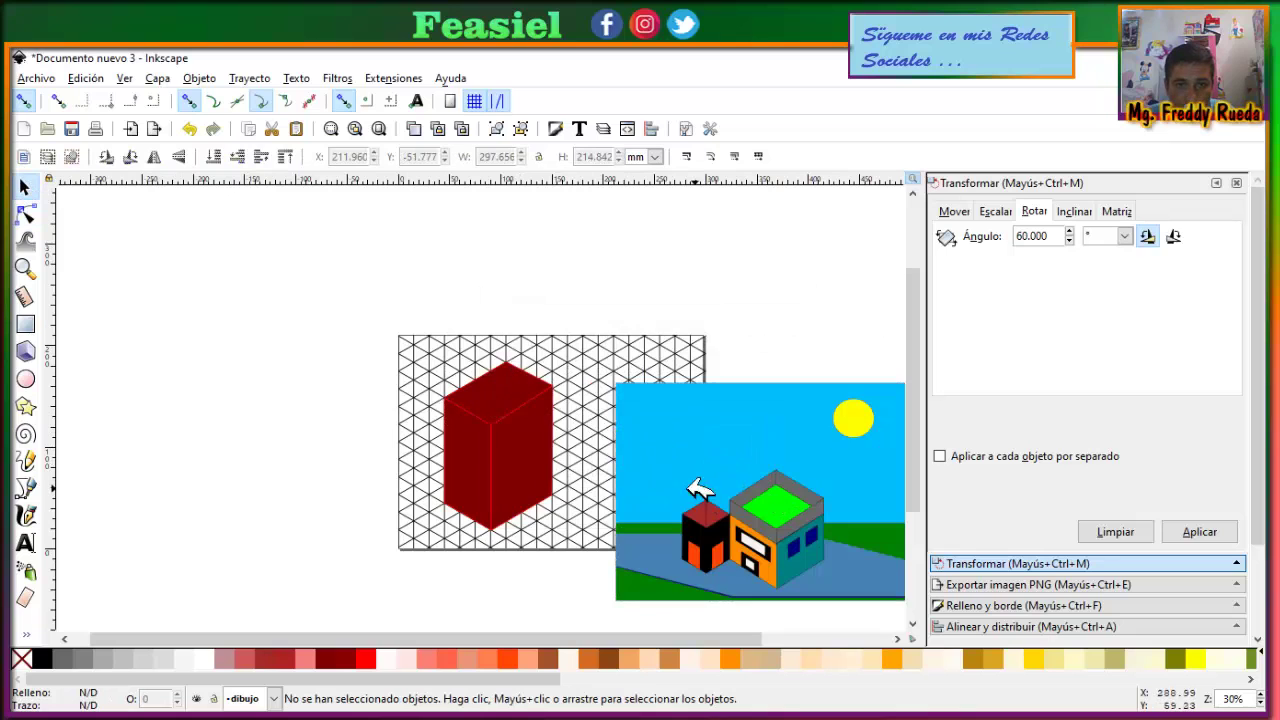
left_click_drag(704, 497, 486, 436)
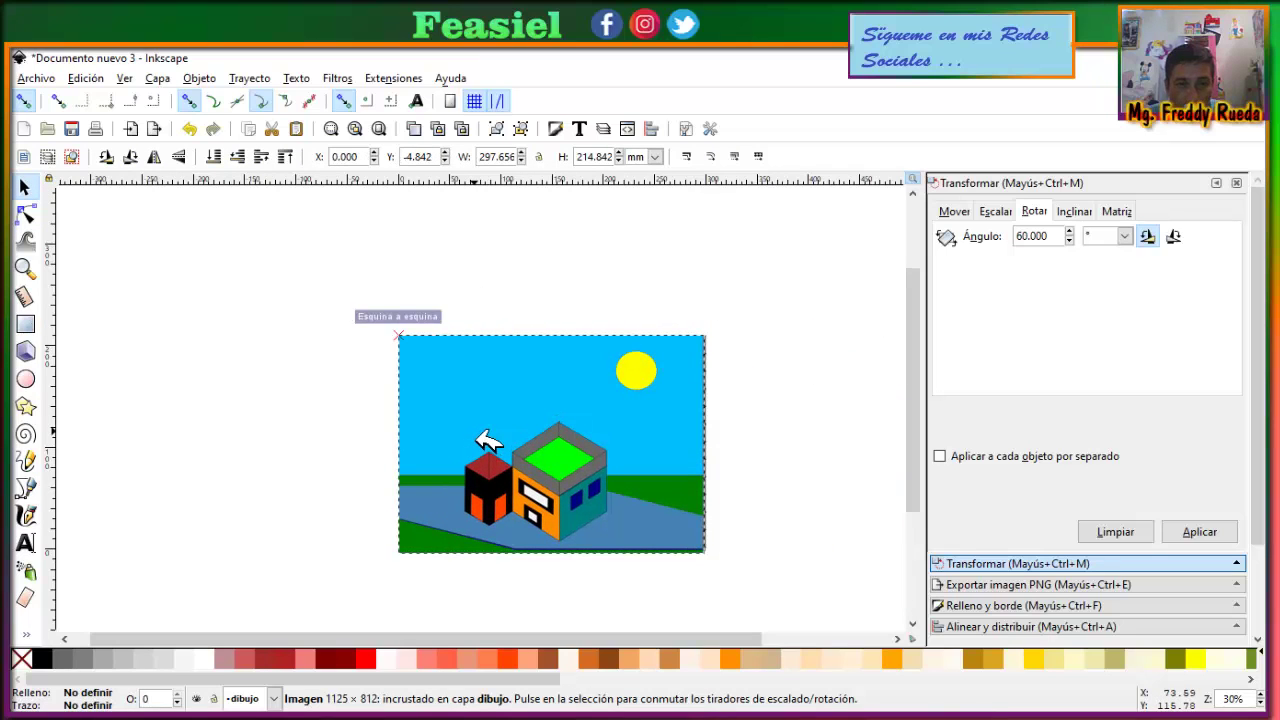
left_click(737, 486)
scroll(604, 520, "up", 2)
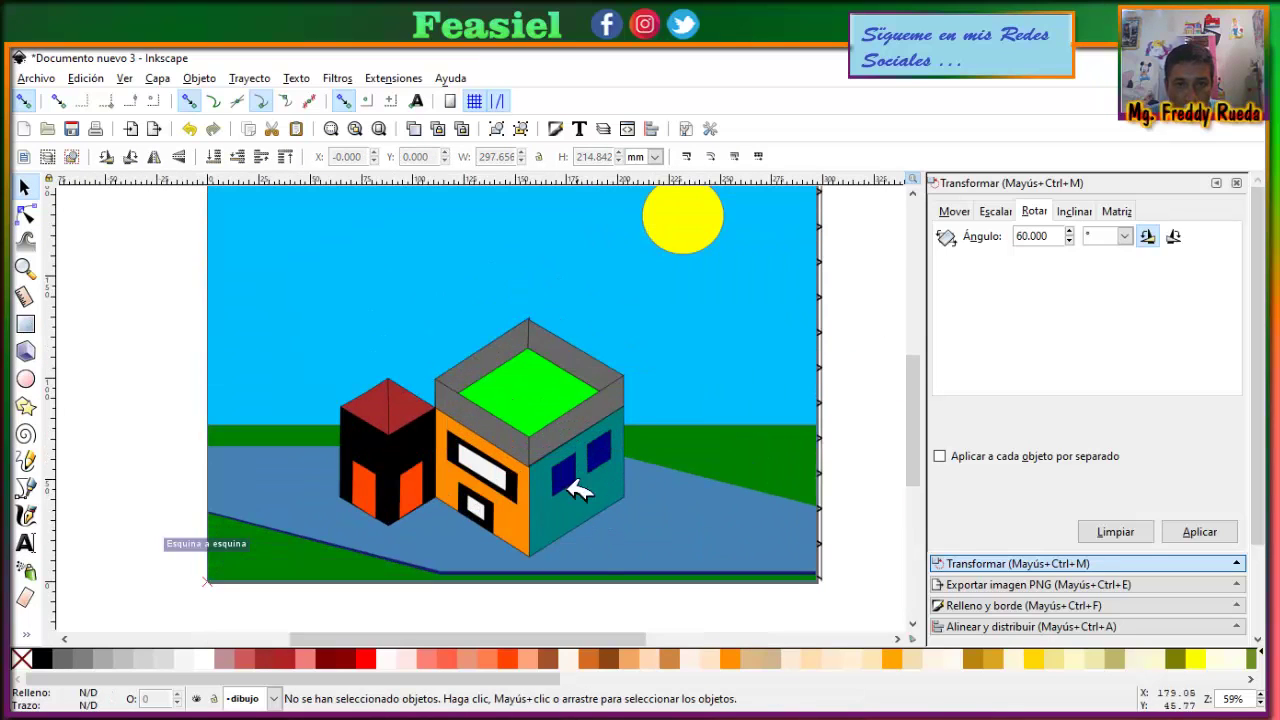
scroll(571, 500, "up", 1)
scroll(571, 500, "down", 1)
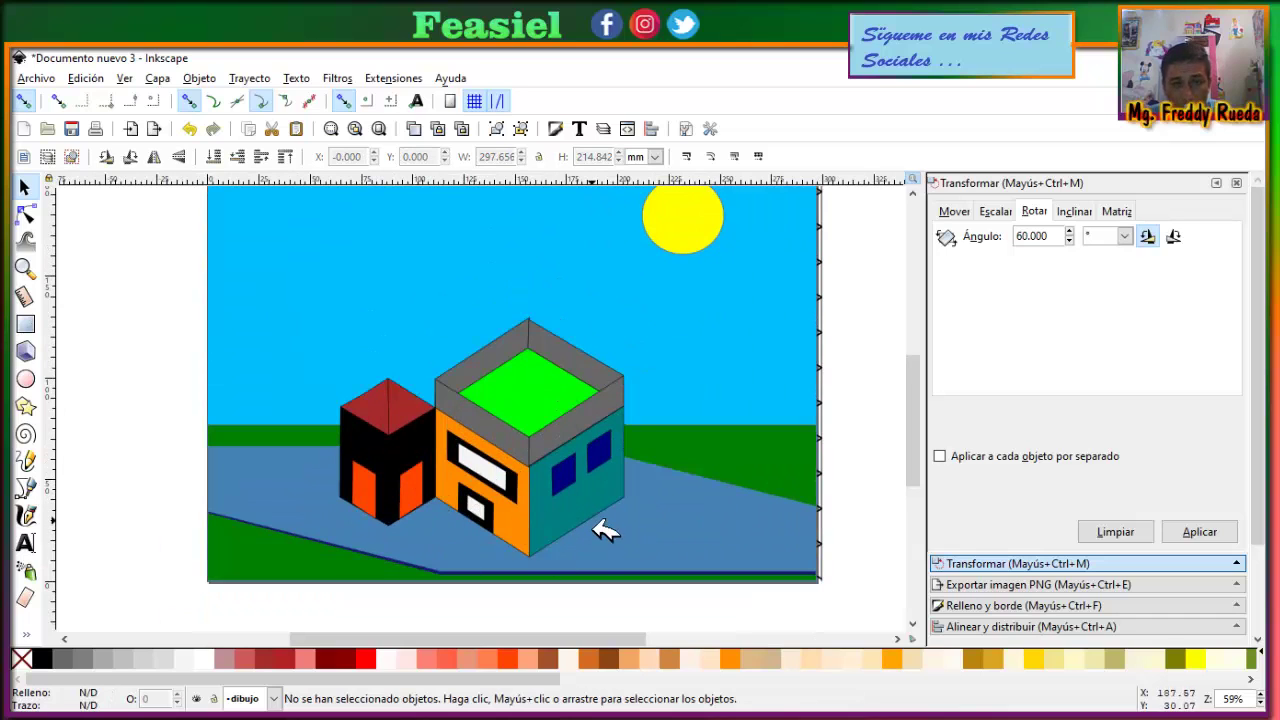
scroll(580, 438, "up", 2)
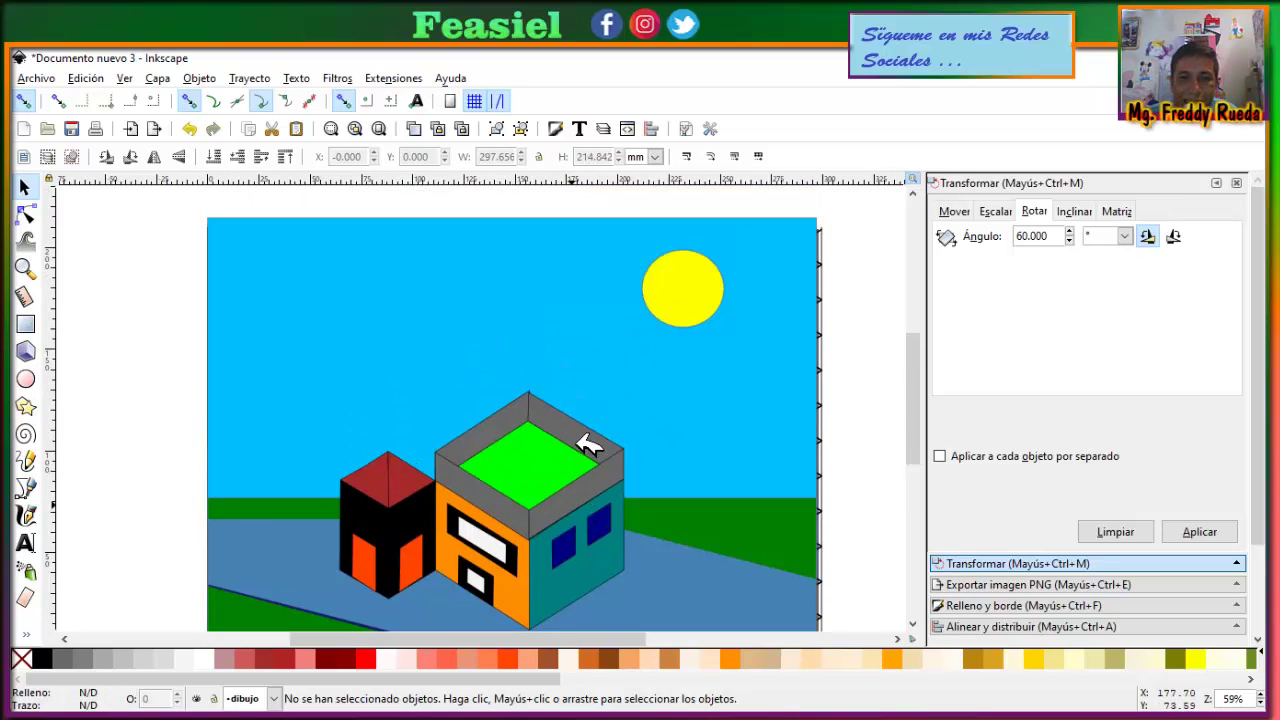
scroll(657, 398, "down", 4)
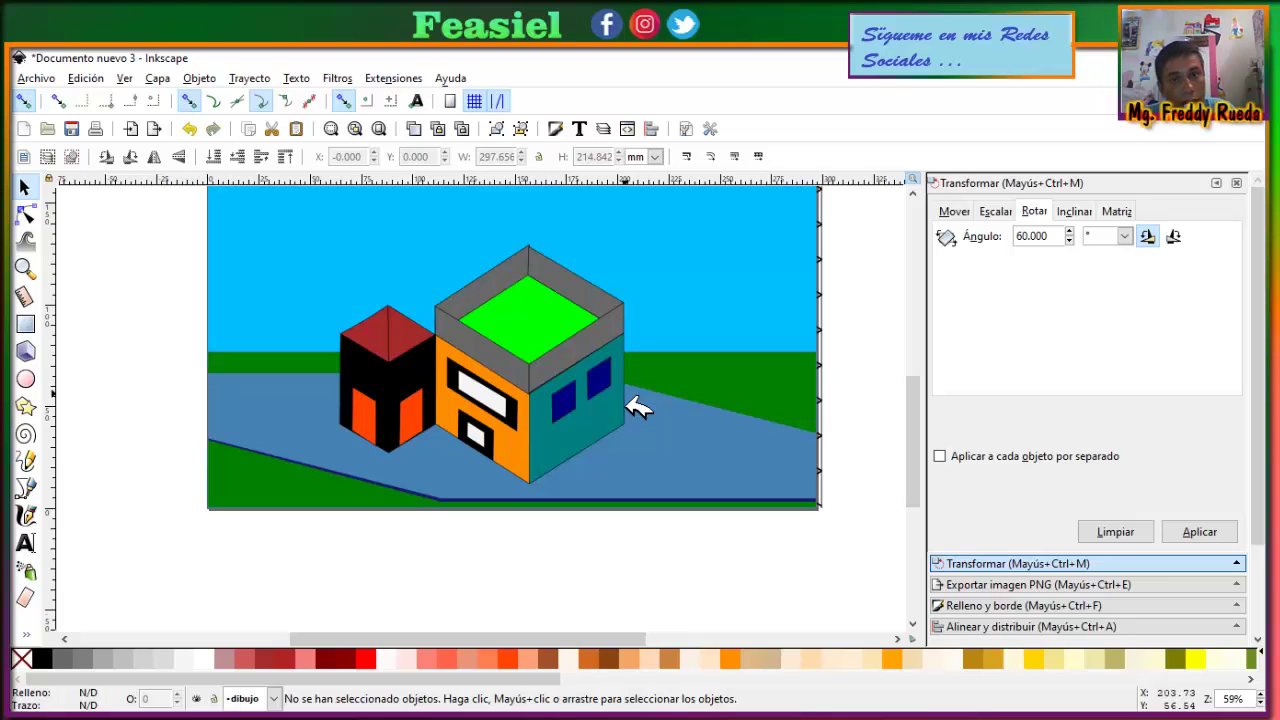
scroll(683, 418, "up", 3)
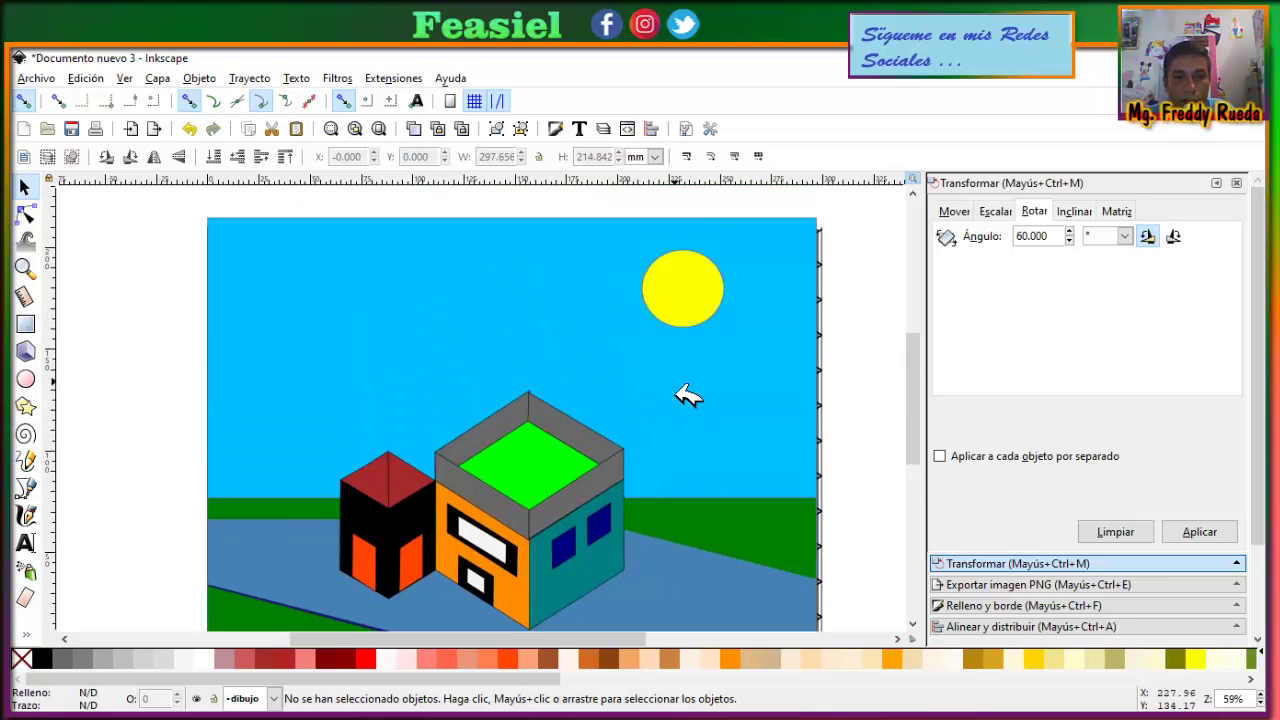
scroll(688, 396, "down", 3)
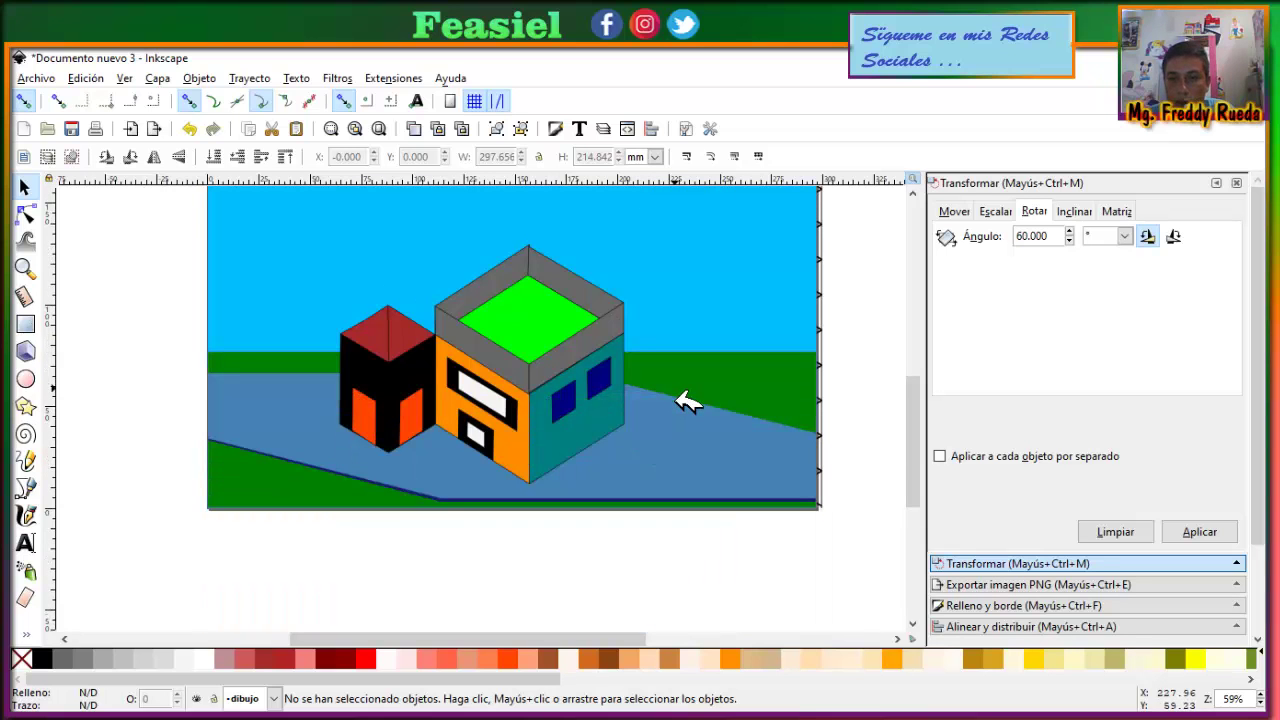